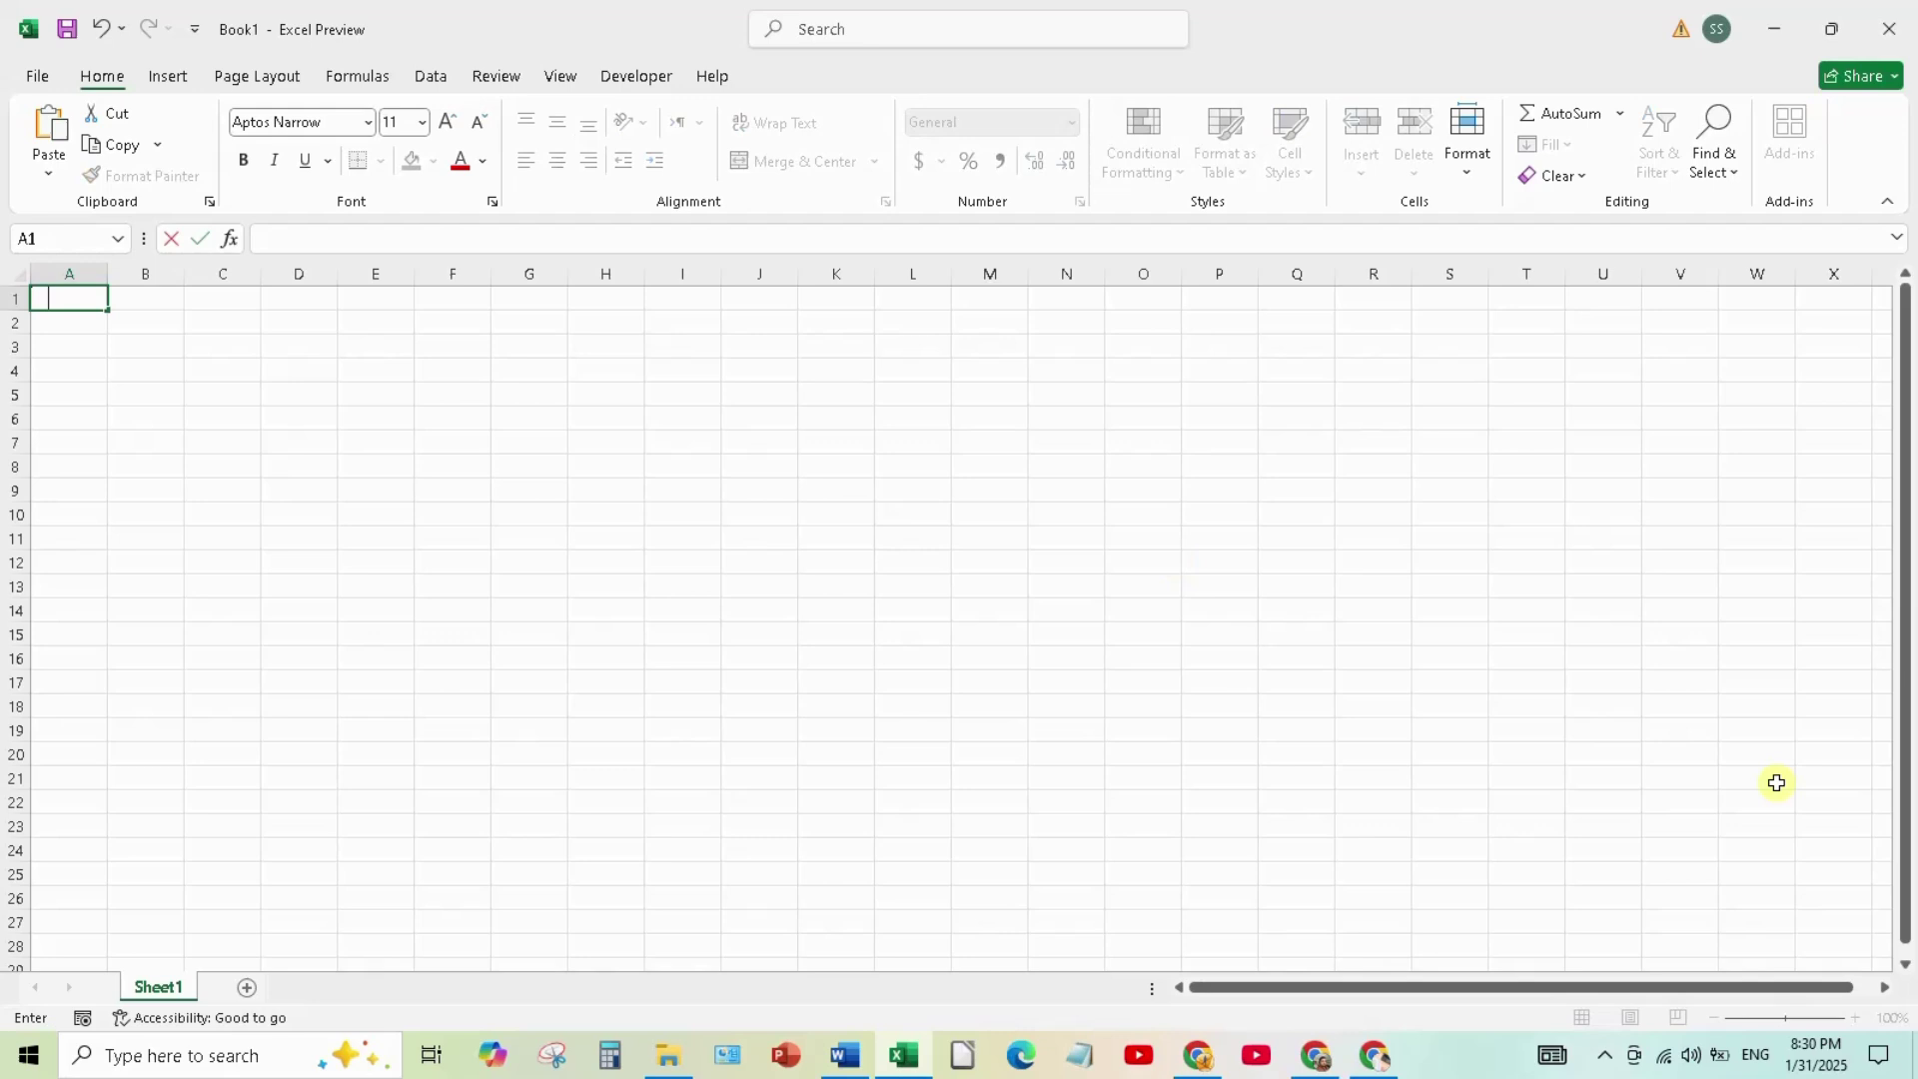
Enter the headings Sr.no, Students name and Date Of Birth across row 2
{"action": "key", "text": "Return"}
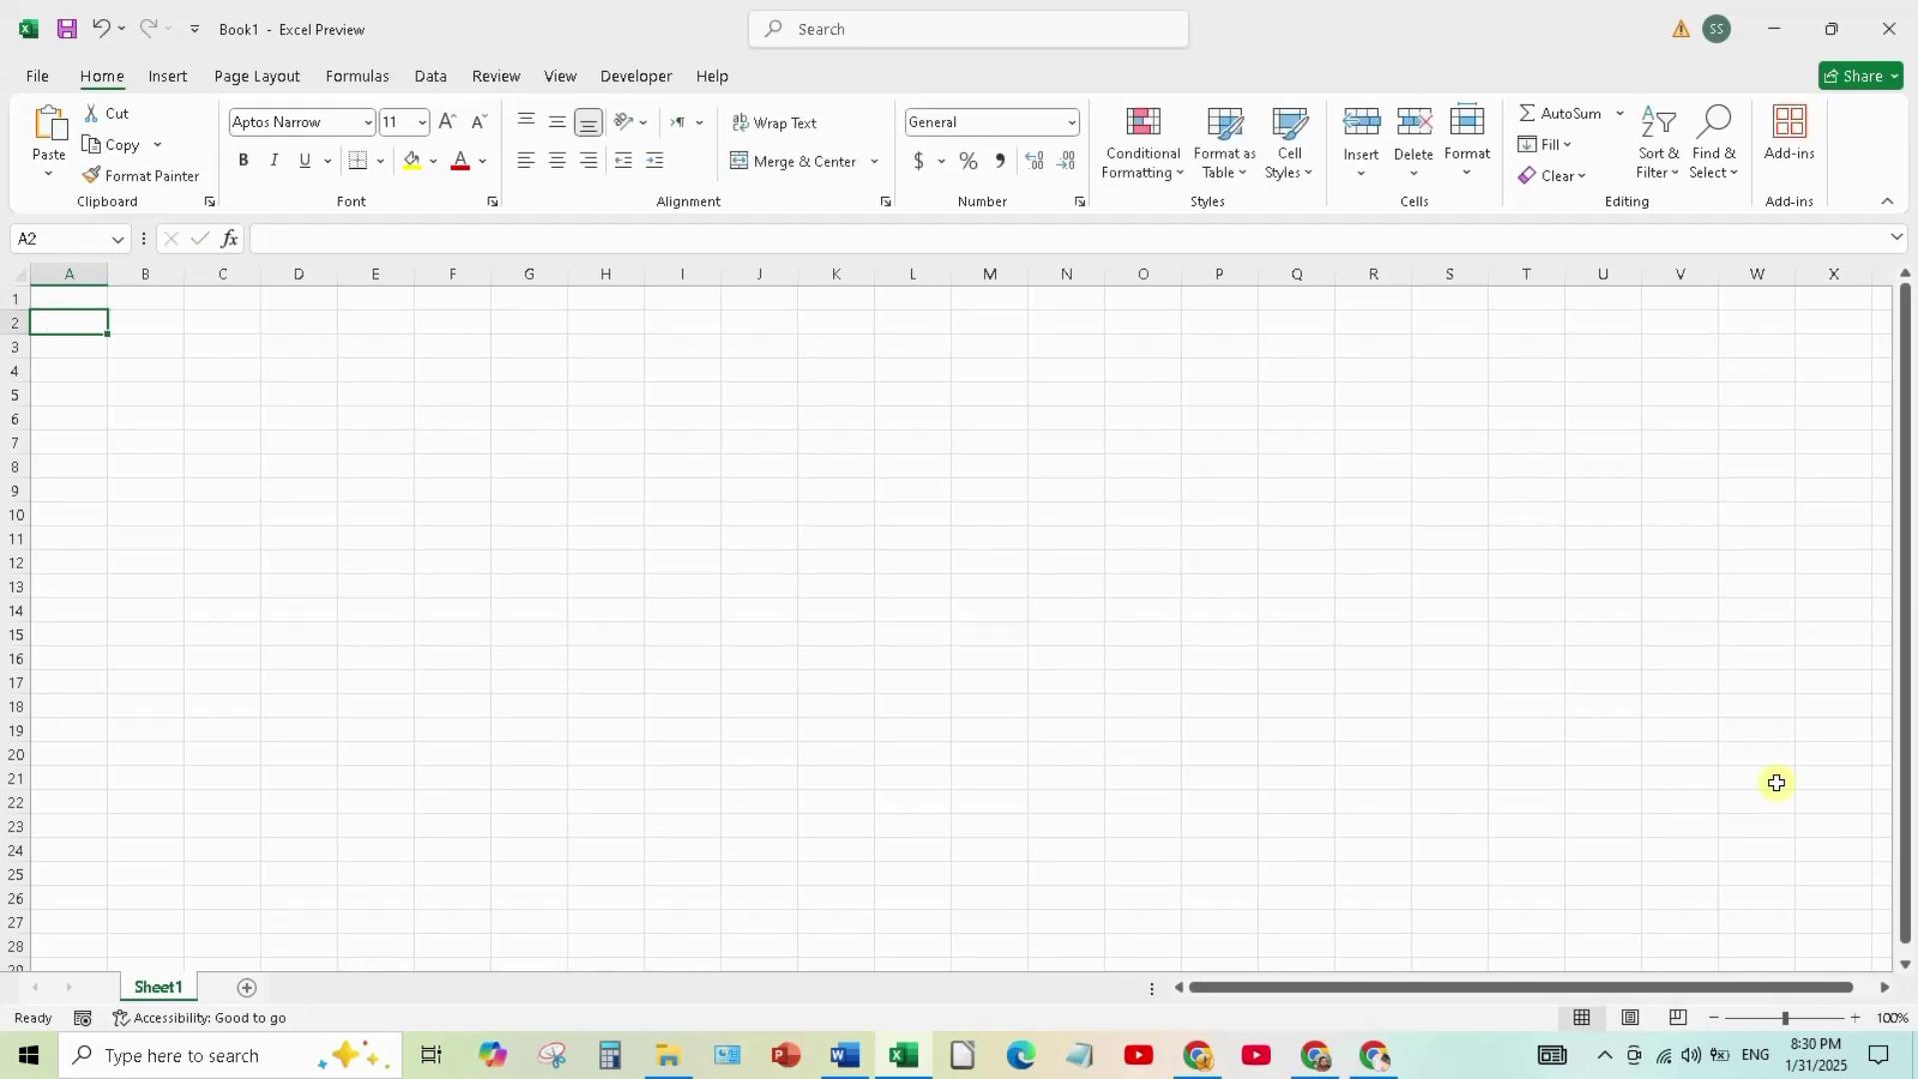
{"action": "type", "text": "Sr.no"}
{"action": "key", "text": "Tab"}
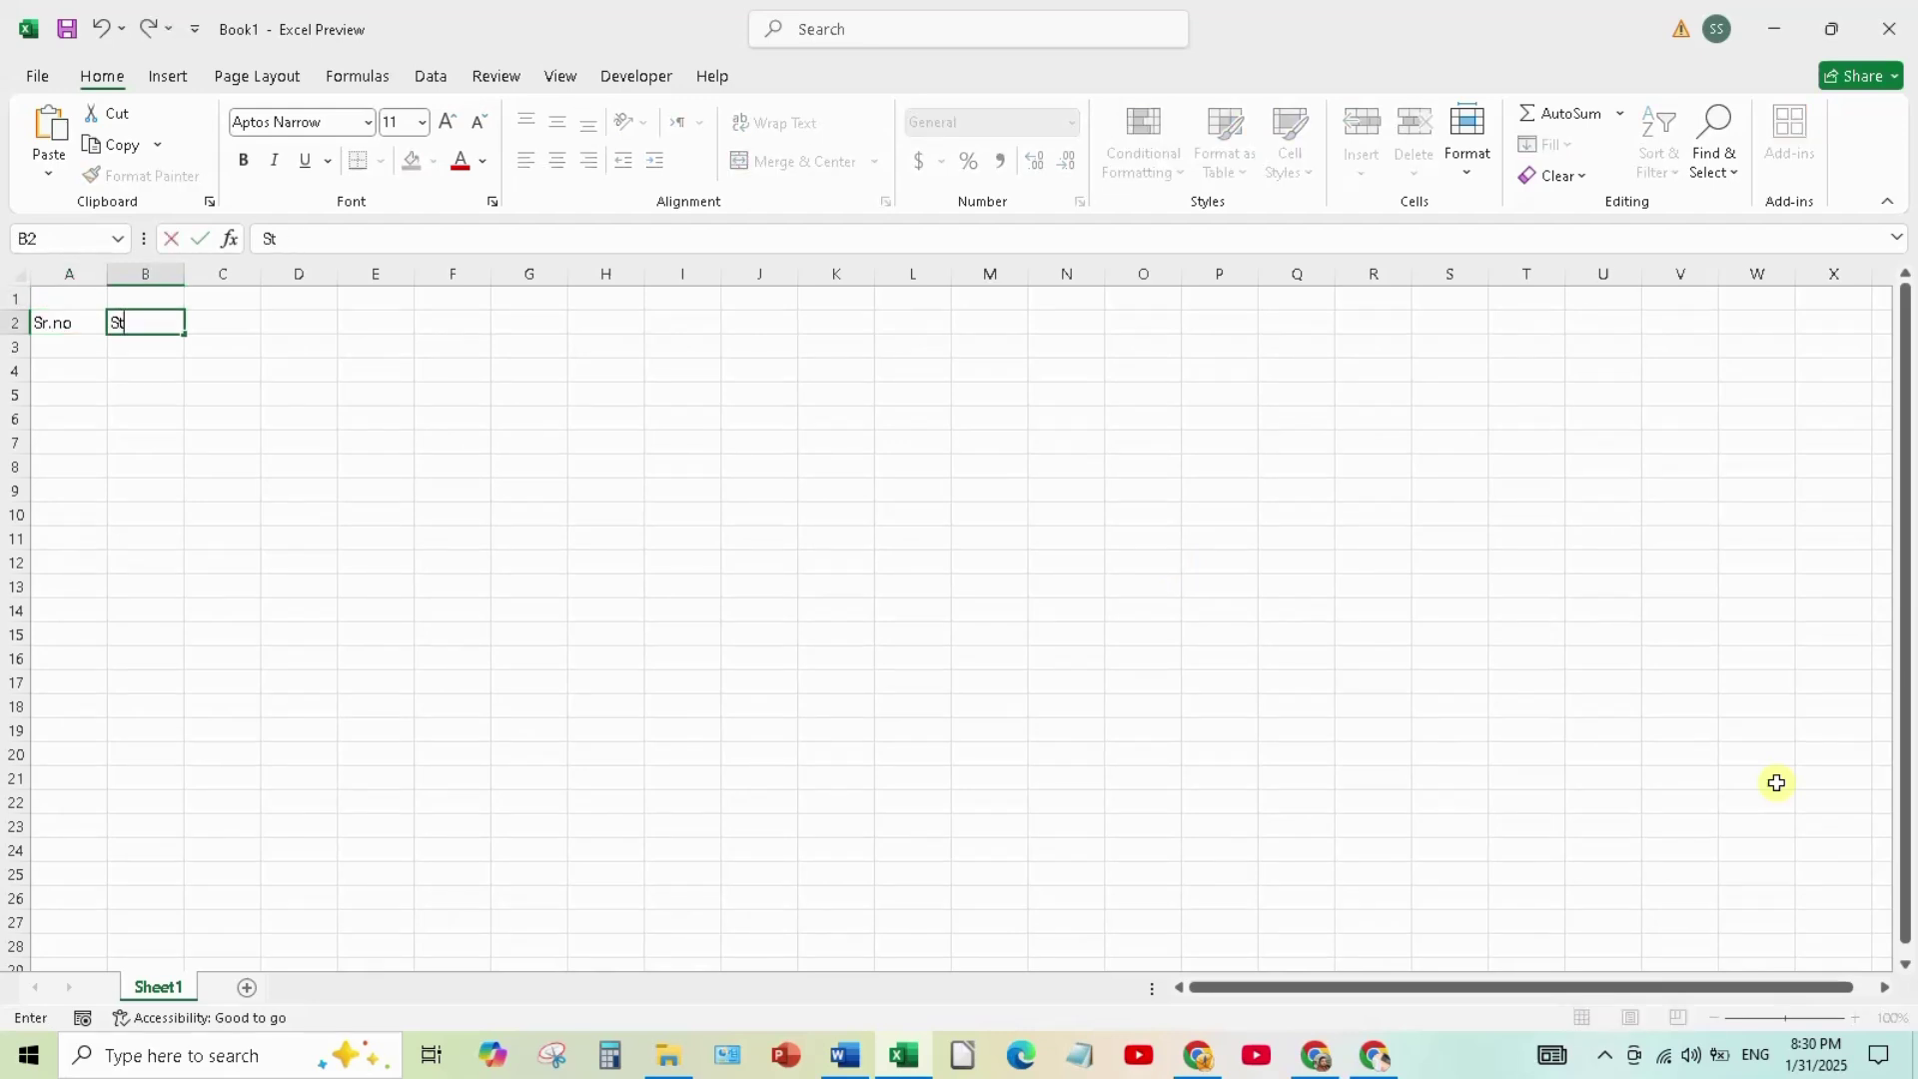
{"action": "type", "text": "Stude"}
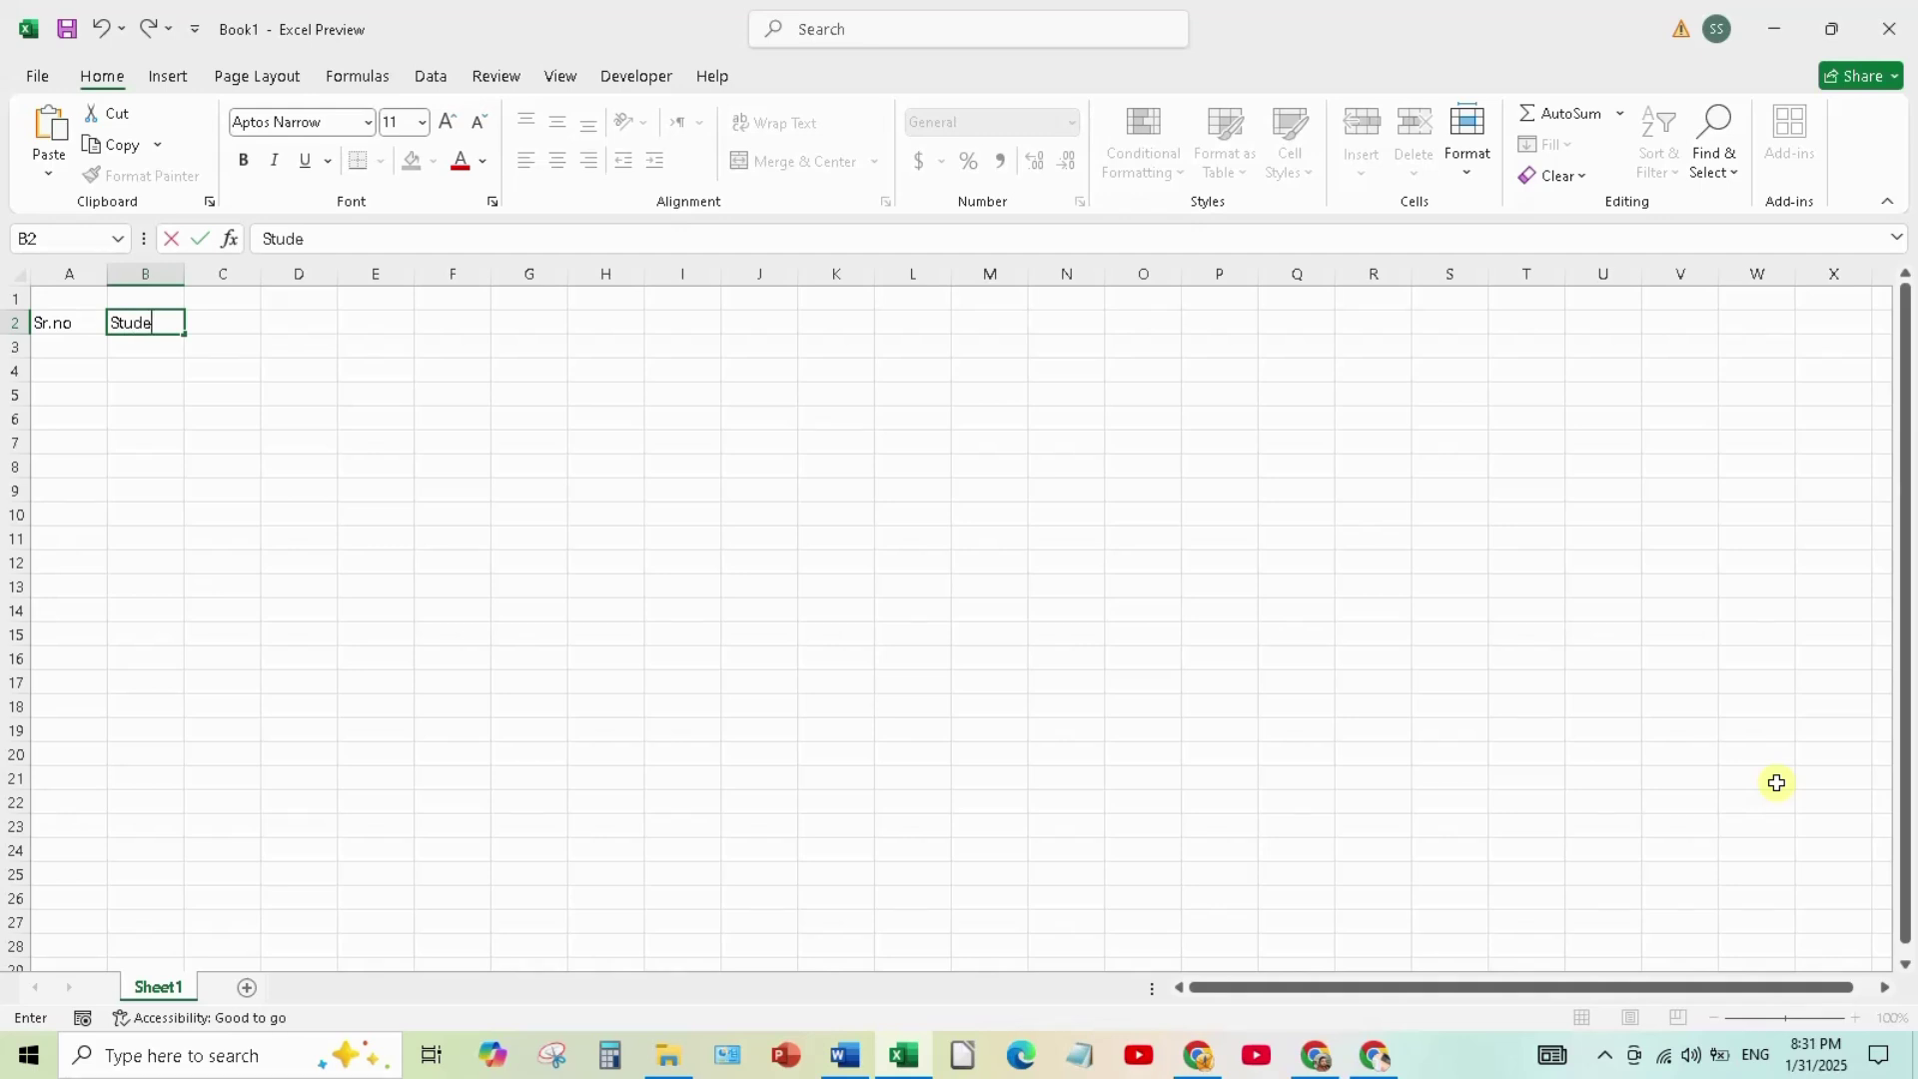
{"action": "type", "text": "n"}
{"action": "type", "text": "ts name"}
{"action": "key", "text": "Tab"}
{"action": "type", "text": "Date Of Birth"}
{"action": "key", "text": "Tab"}
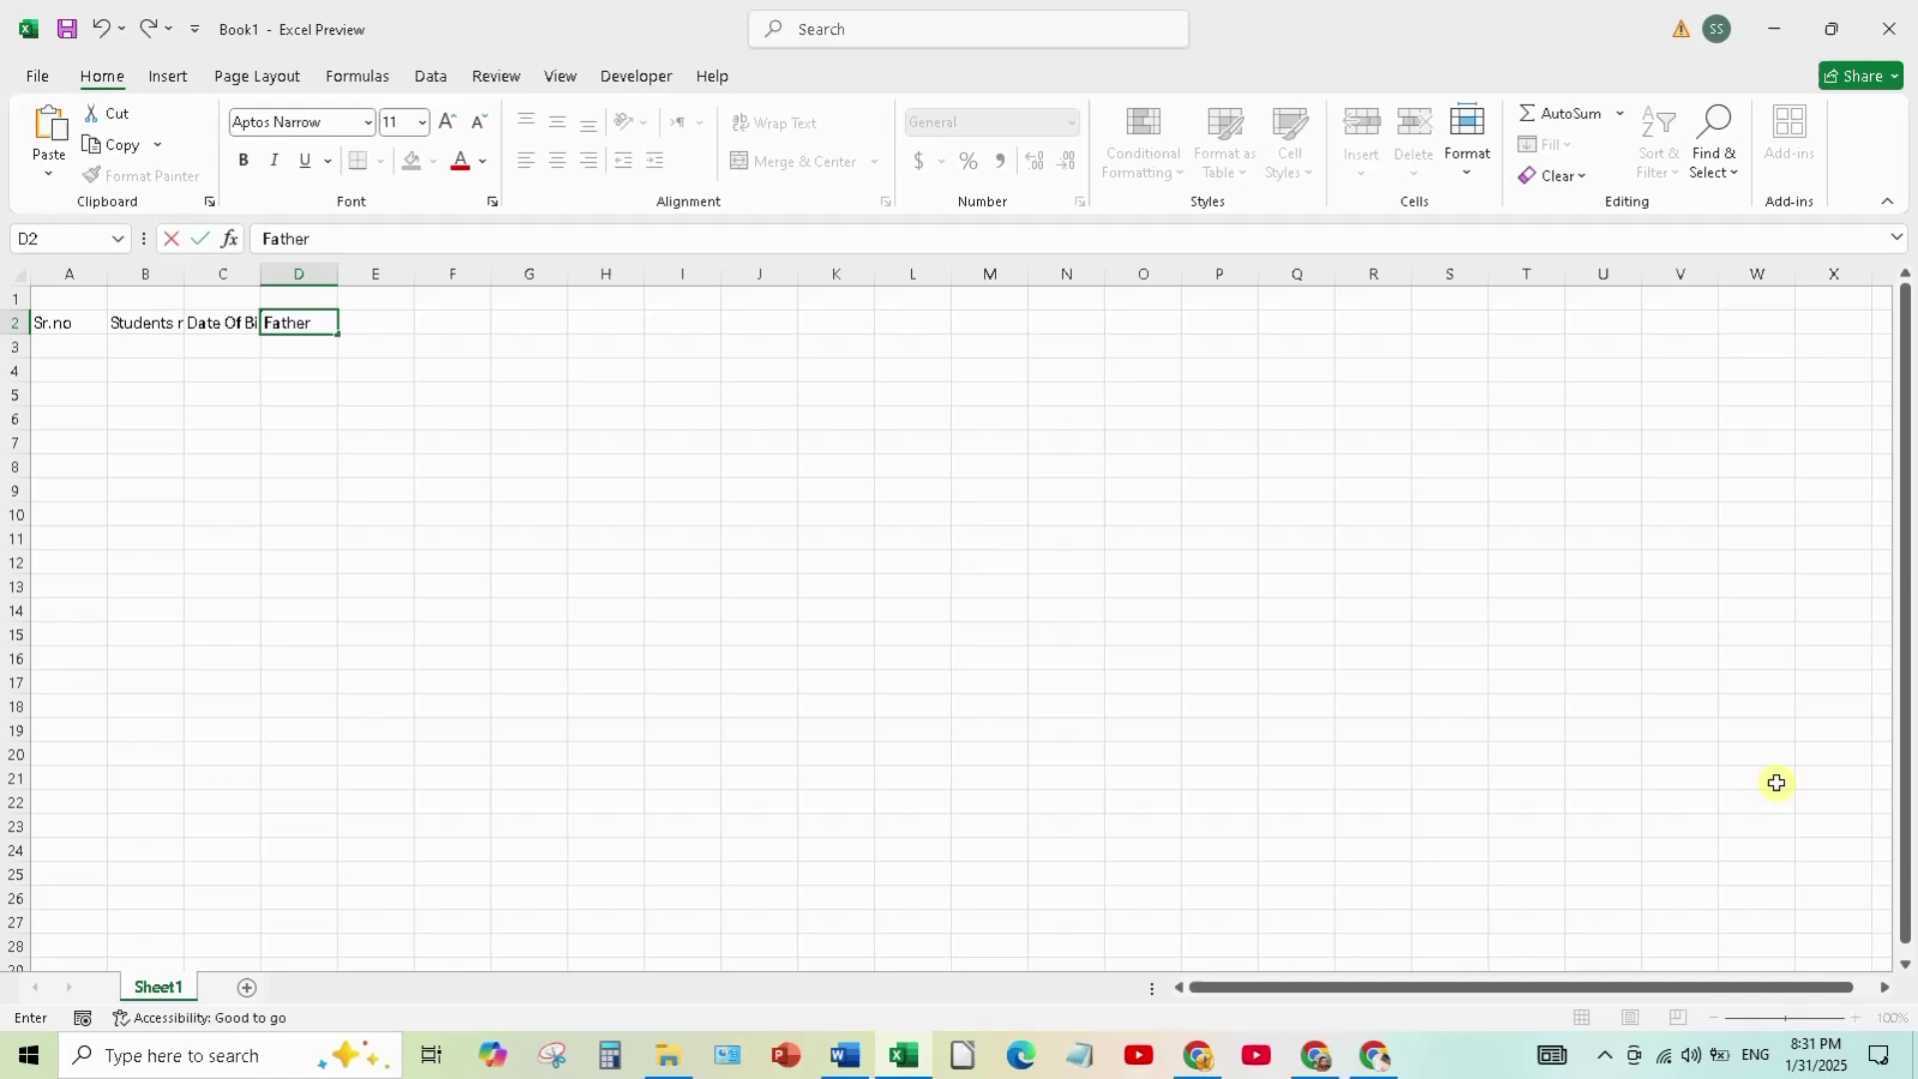
Continue the row 2 headings with Father Name, Gender, Adress and Contact No
{"action": "type", "text": "Father NMe"}
{"action": "key", "text": "BackSpace"}
{"action": "key", "text": "BackSpace"}
{"action": "type", "text": "ame"}
{"action": "key", "text": "Tab"}
{"action": "type", "text": "Gender"}
{"action": "key", "text": "Tab"}
{"action": "type", "text": "Ad"}
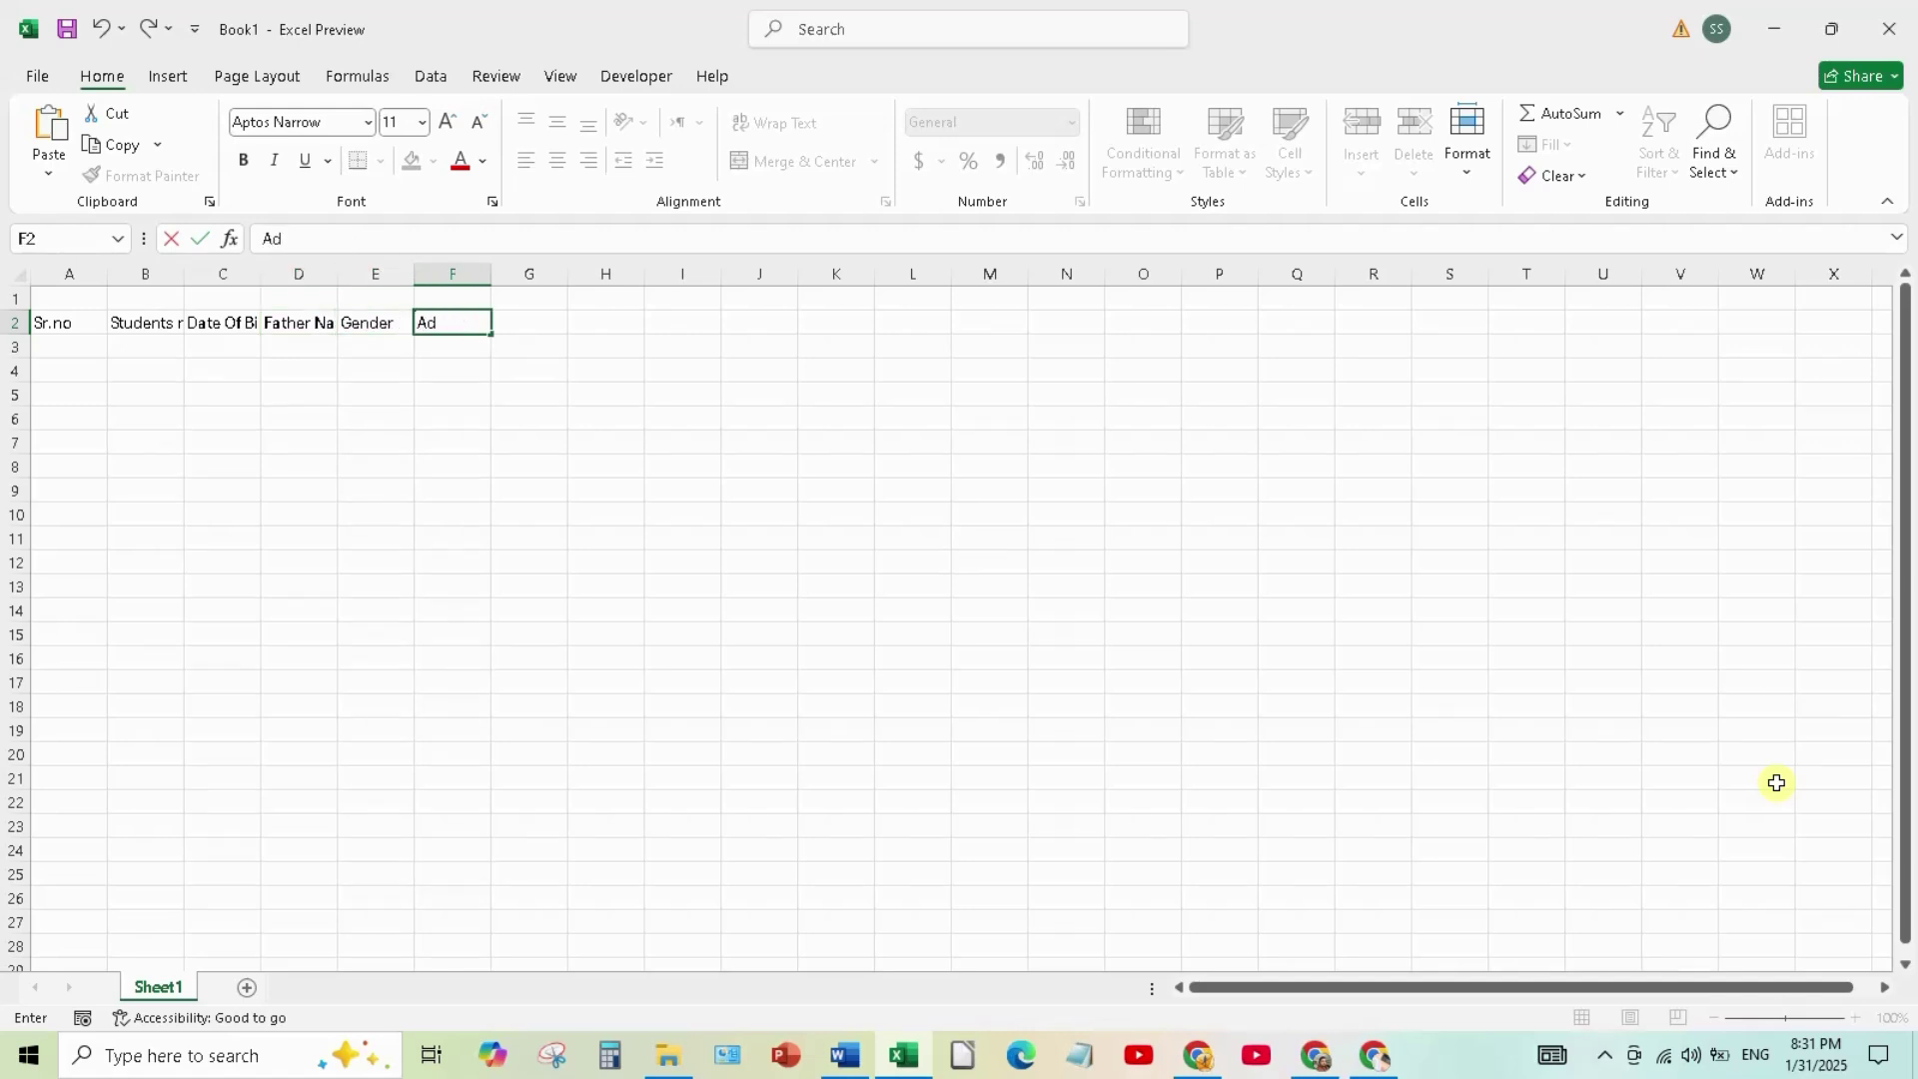
{"action": "type", "text": "ress"}
{"action": "key", "text": "Tab"}
{"action": "type", "text": "Con"}
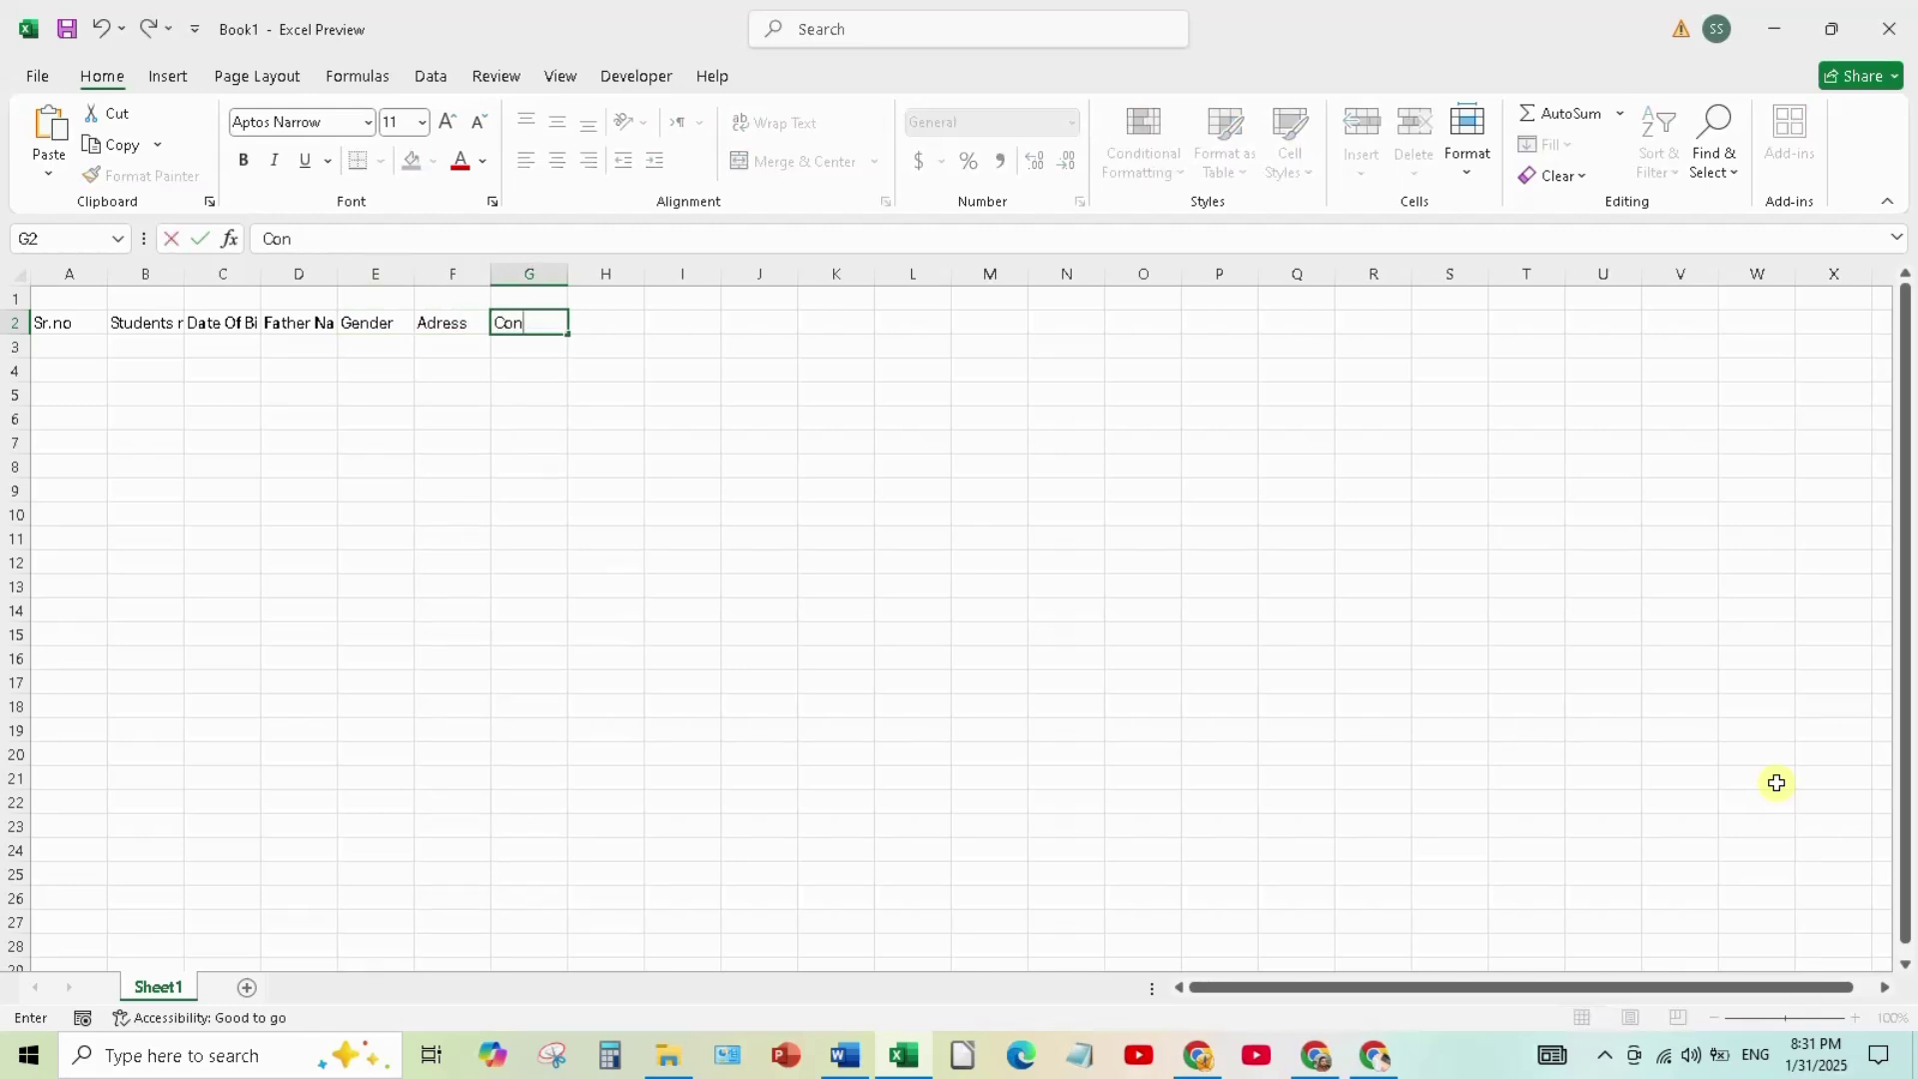
{"action": "type", "text": "tact"}
{"action": "type", "text": " No"}
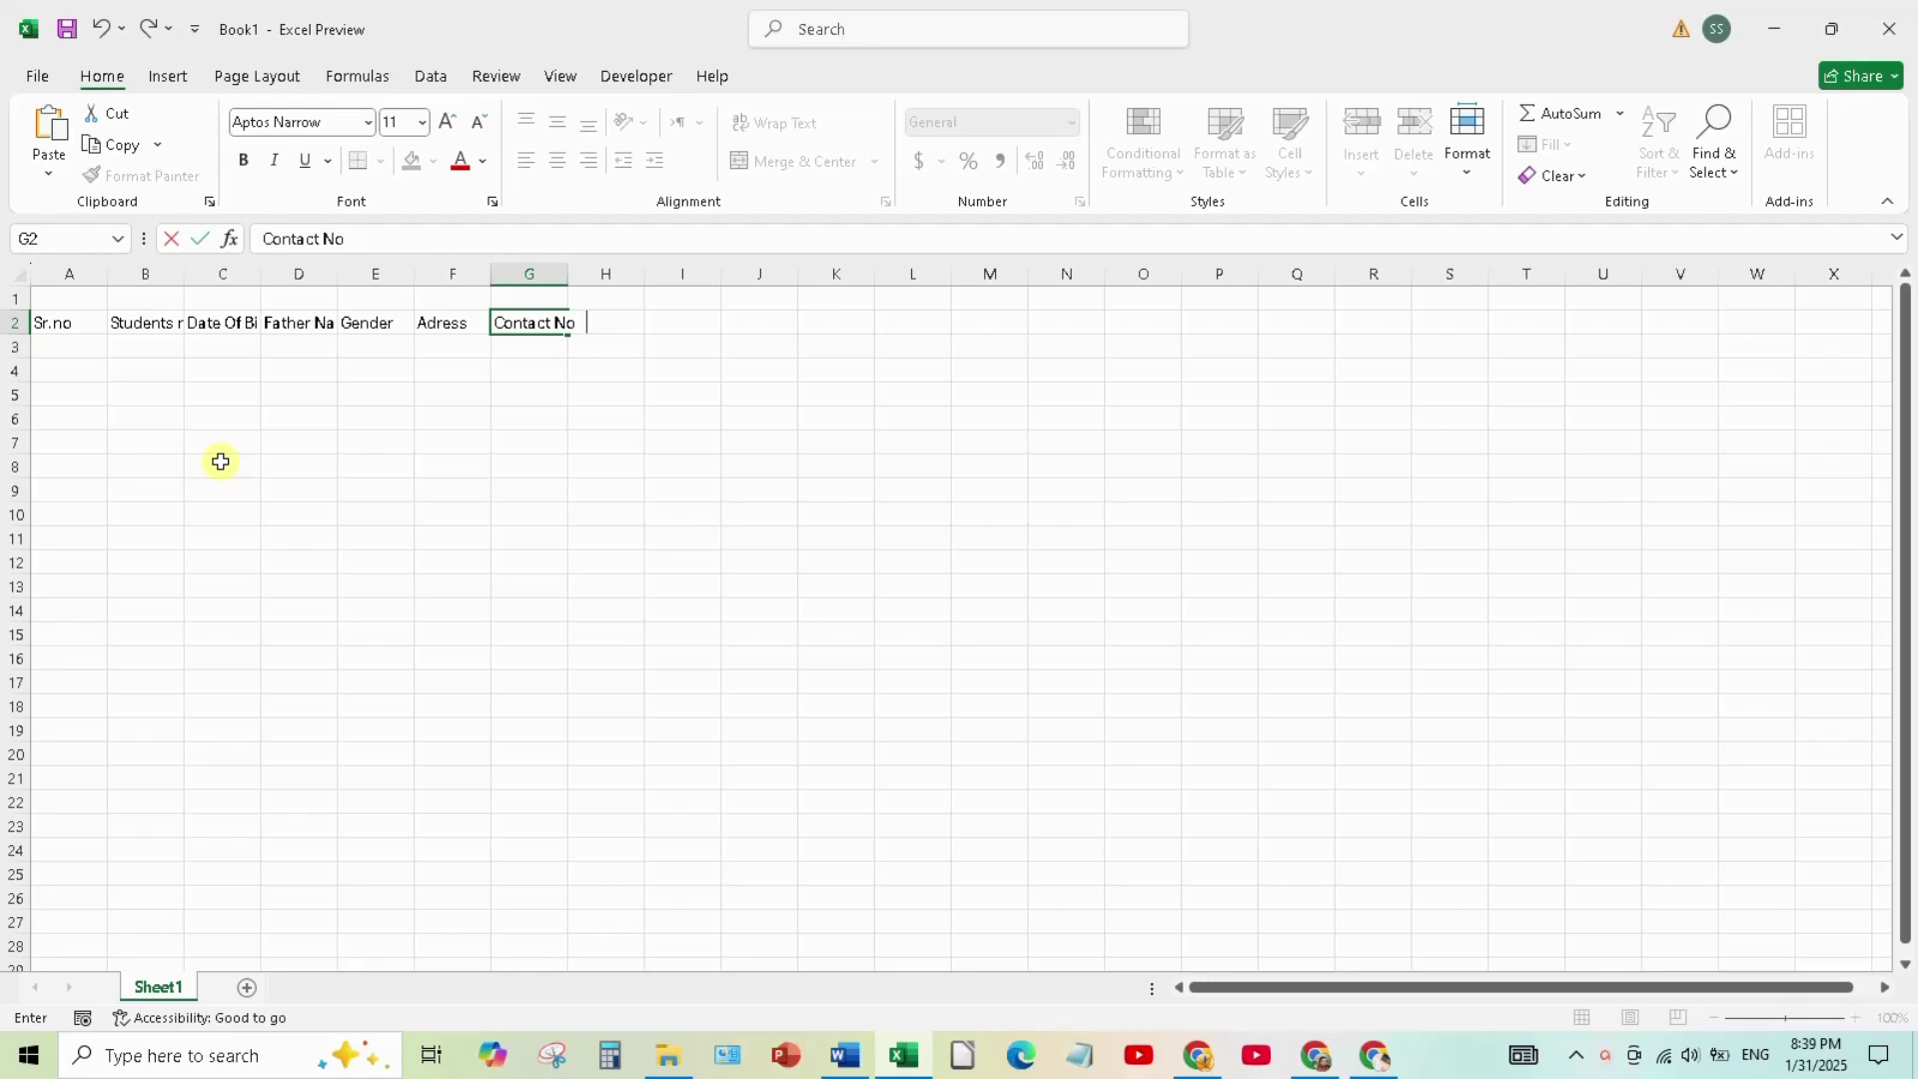
Widen all columns, centre headings vertically and horizontally, then narrow column A
{"action": "left_click", "coordinate": [15, 270]}
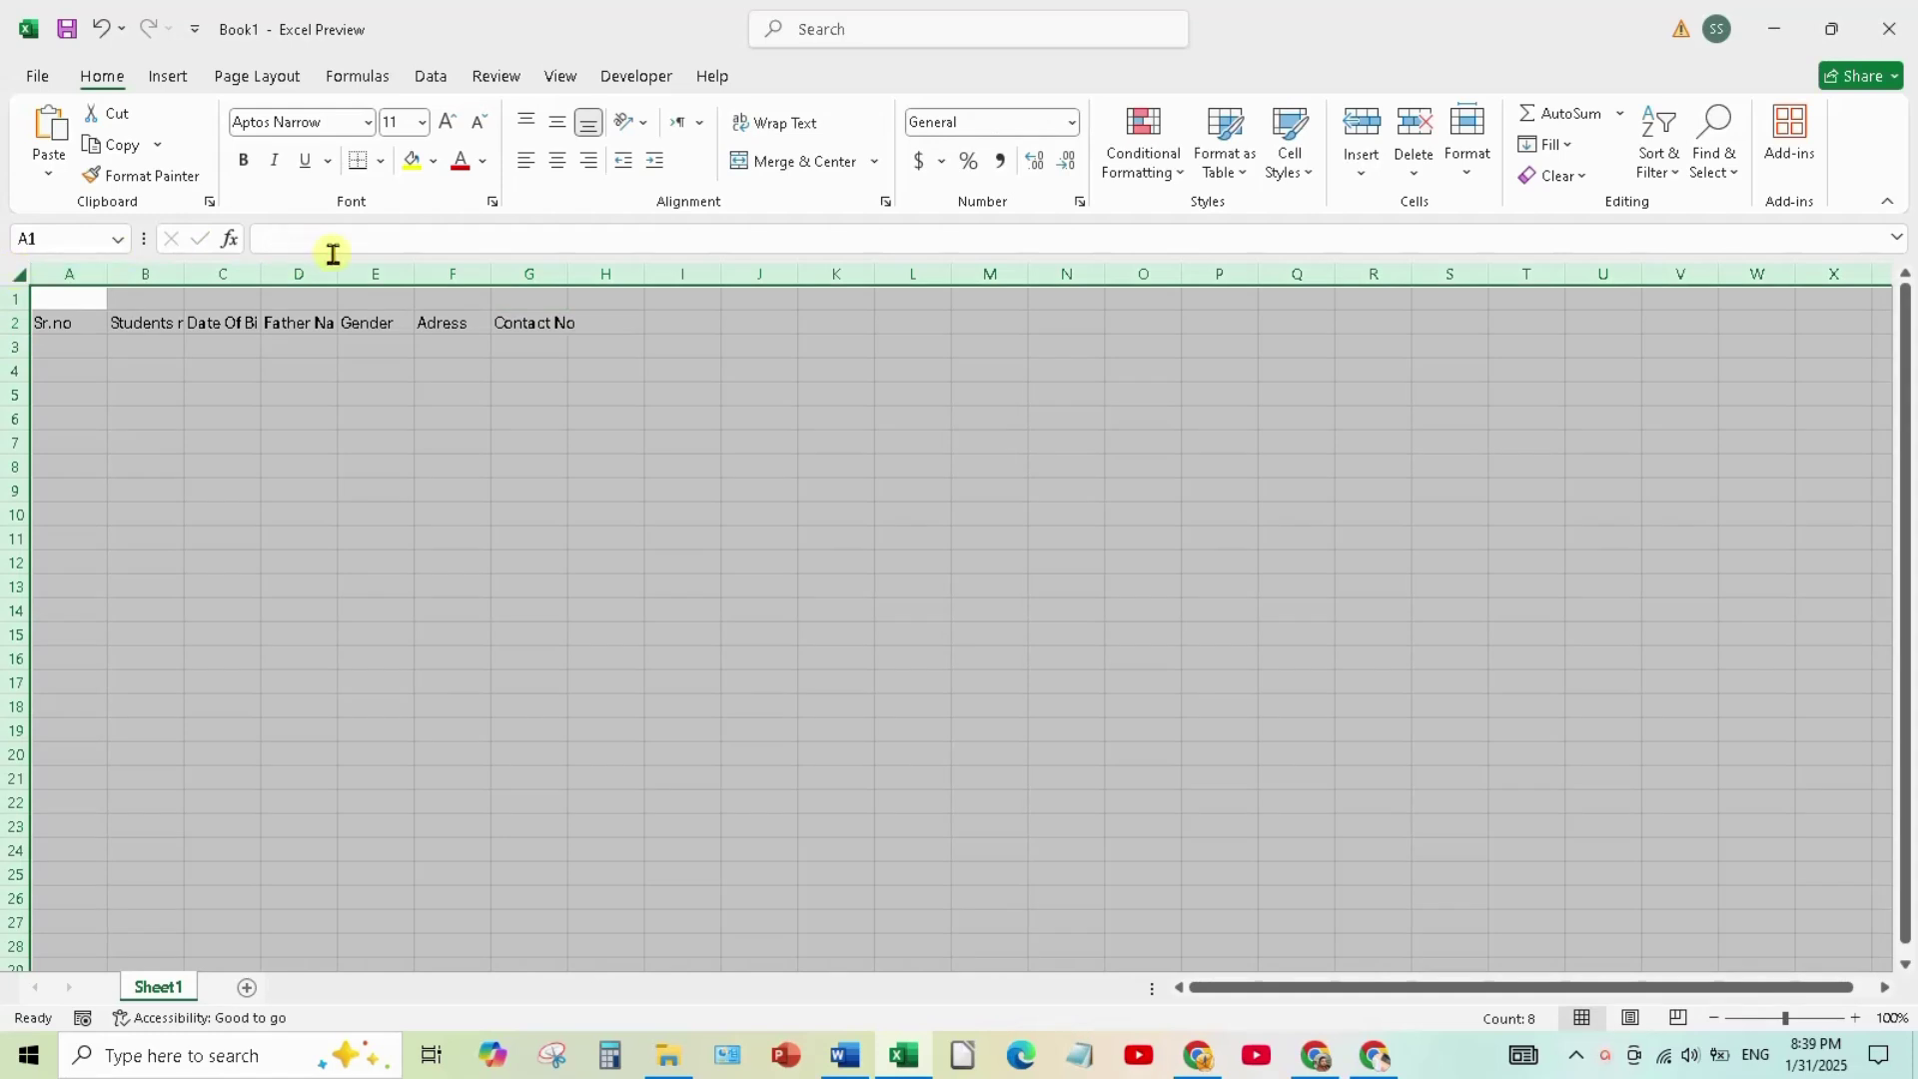
{"action": "left_click_drag", "start_coordinate": [184, 273], "coordinate": [304, 276]}
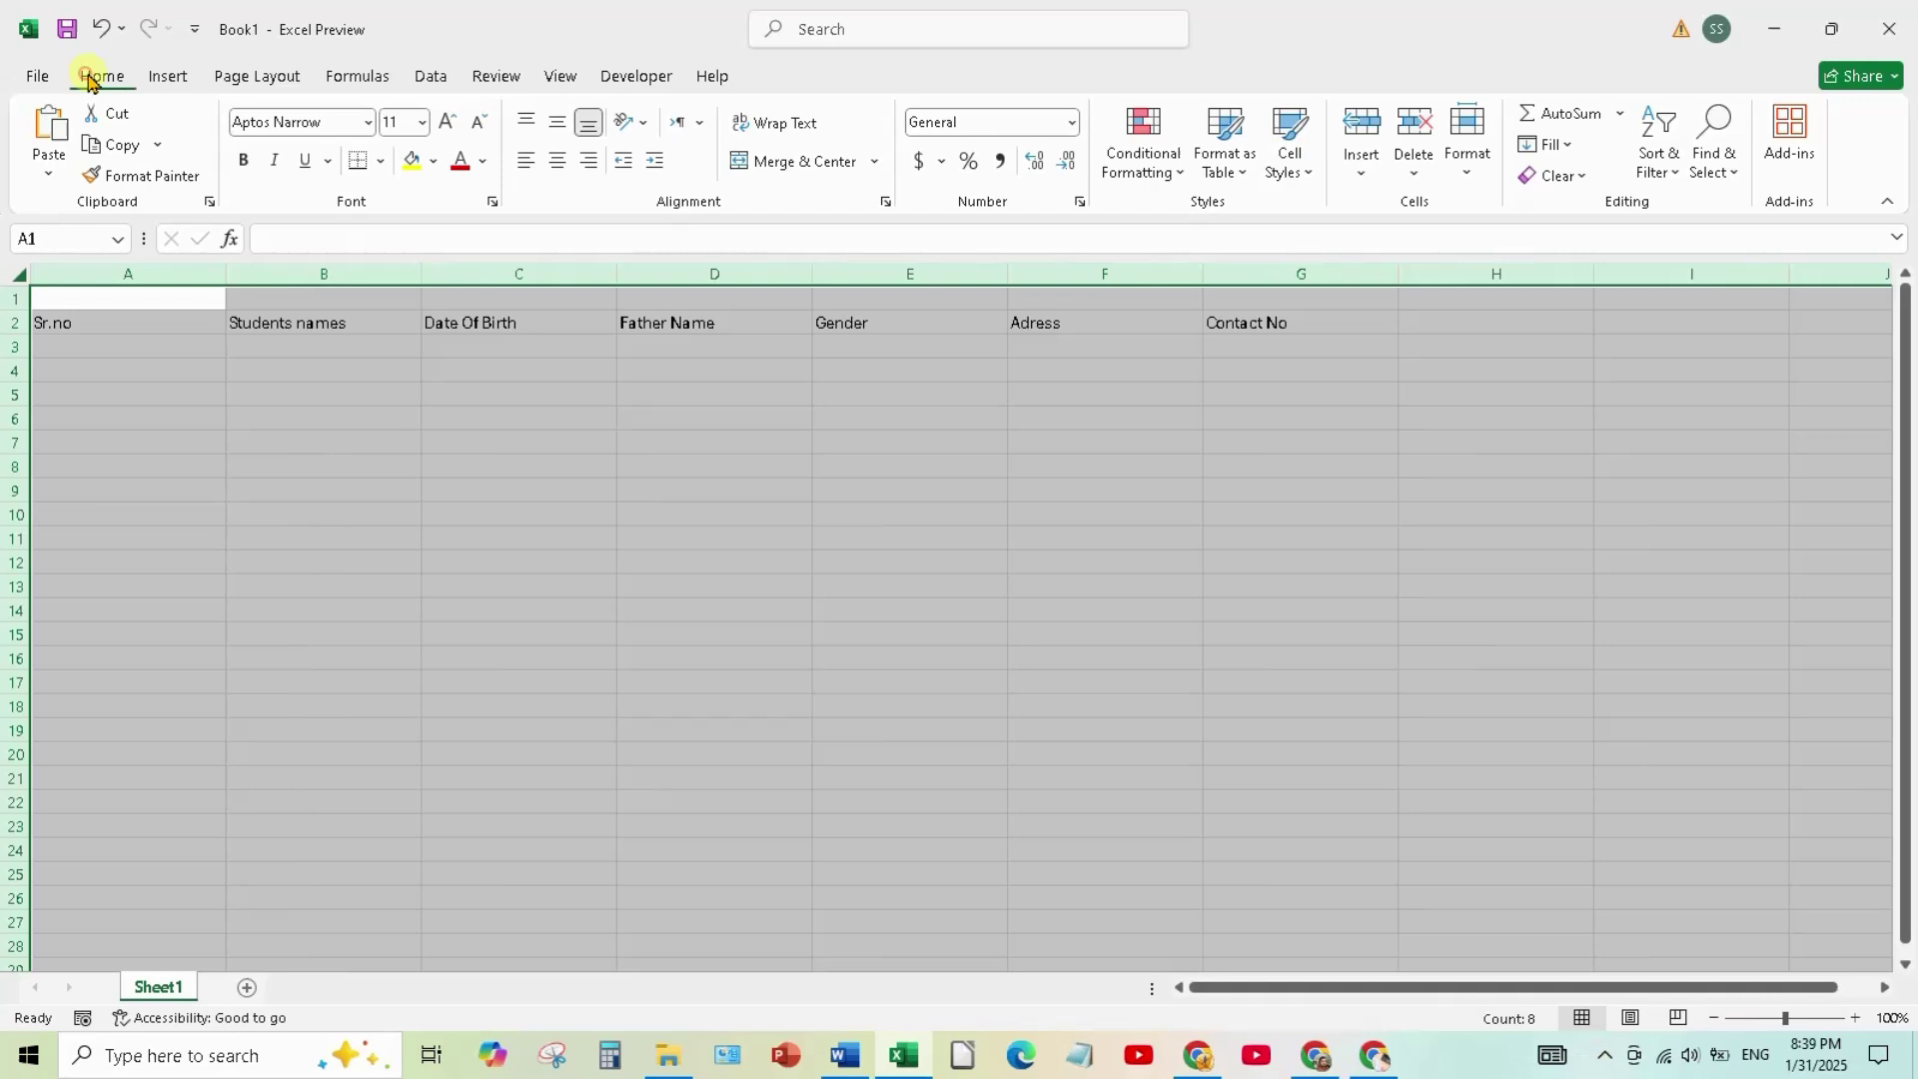
{"action": "left_click", "coordinate": [558, 160]}
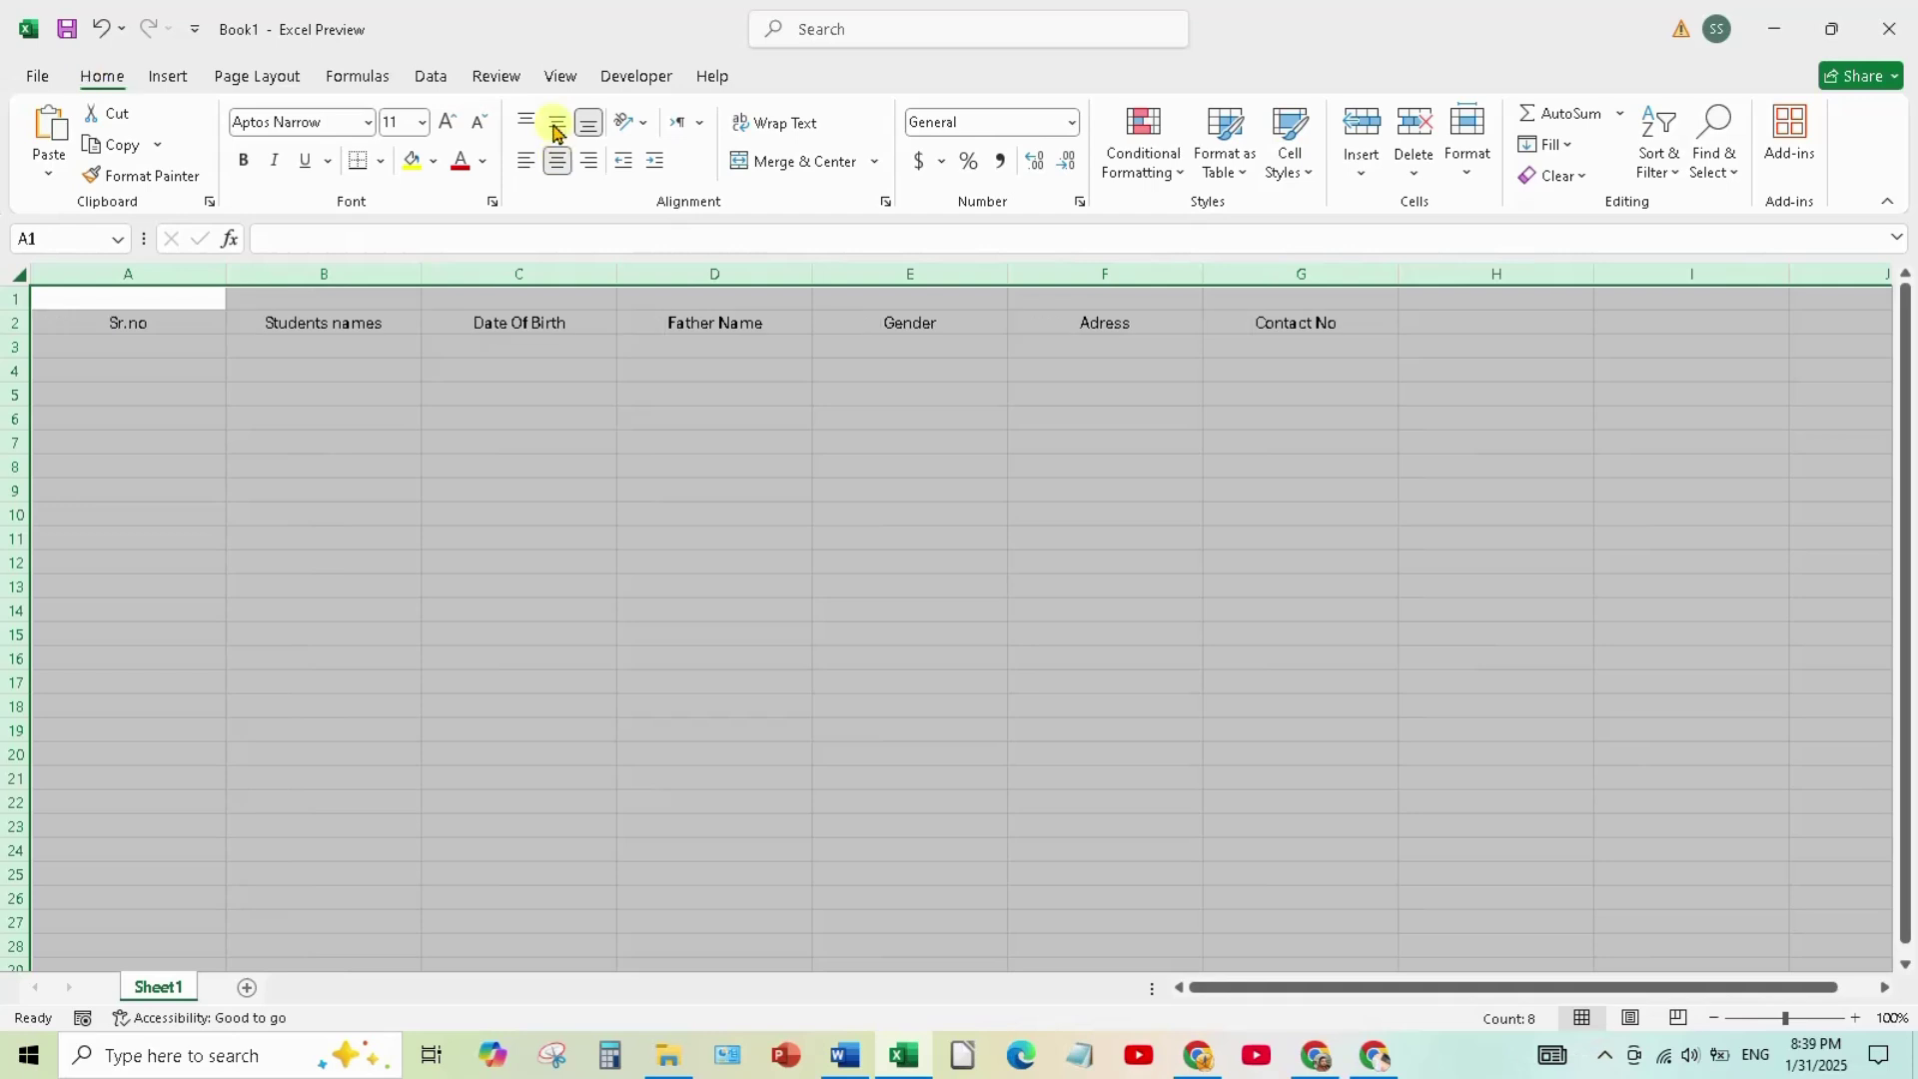
{"action": "left_click", "coordinate": [557, 122]}
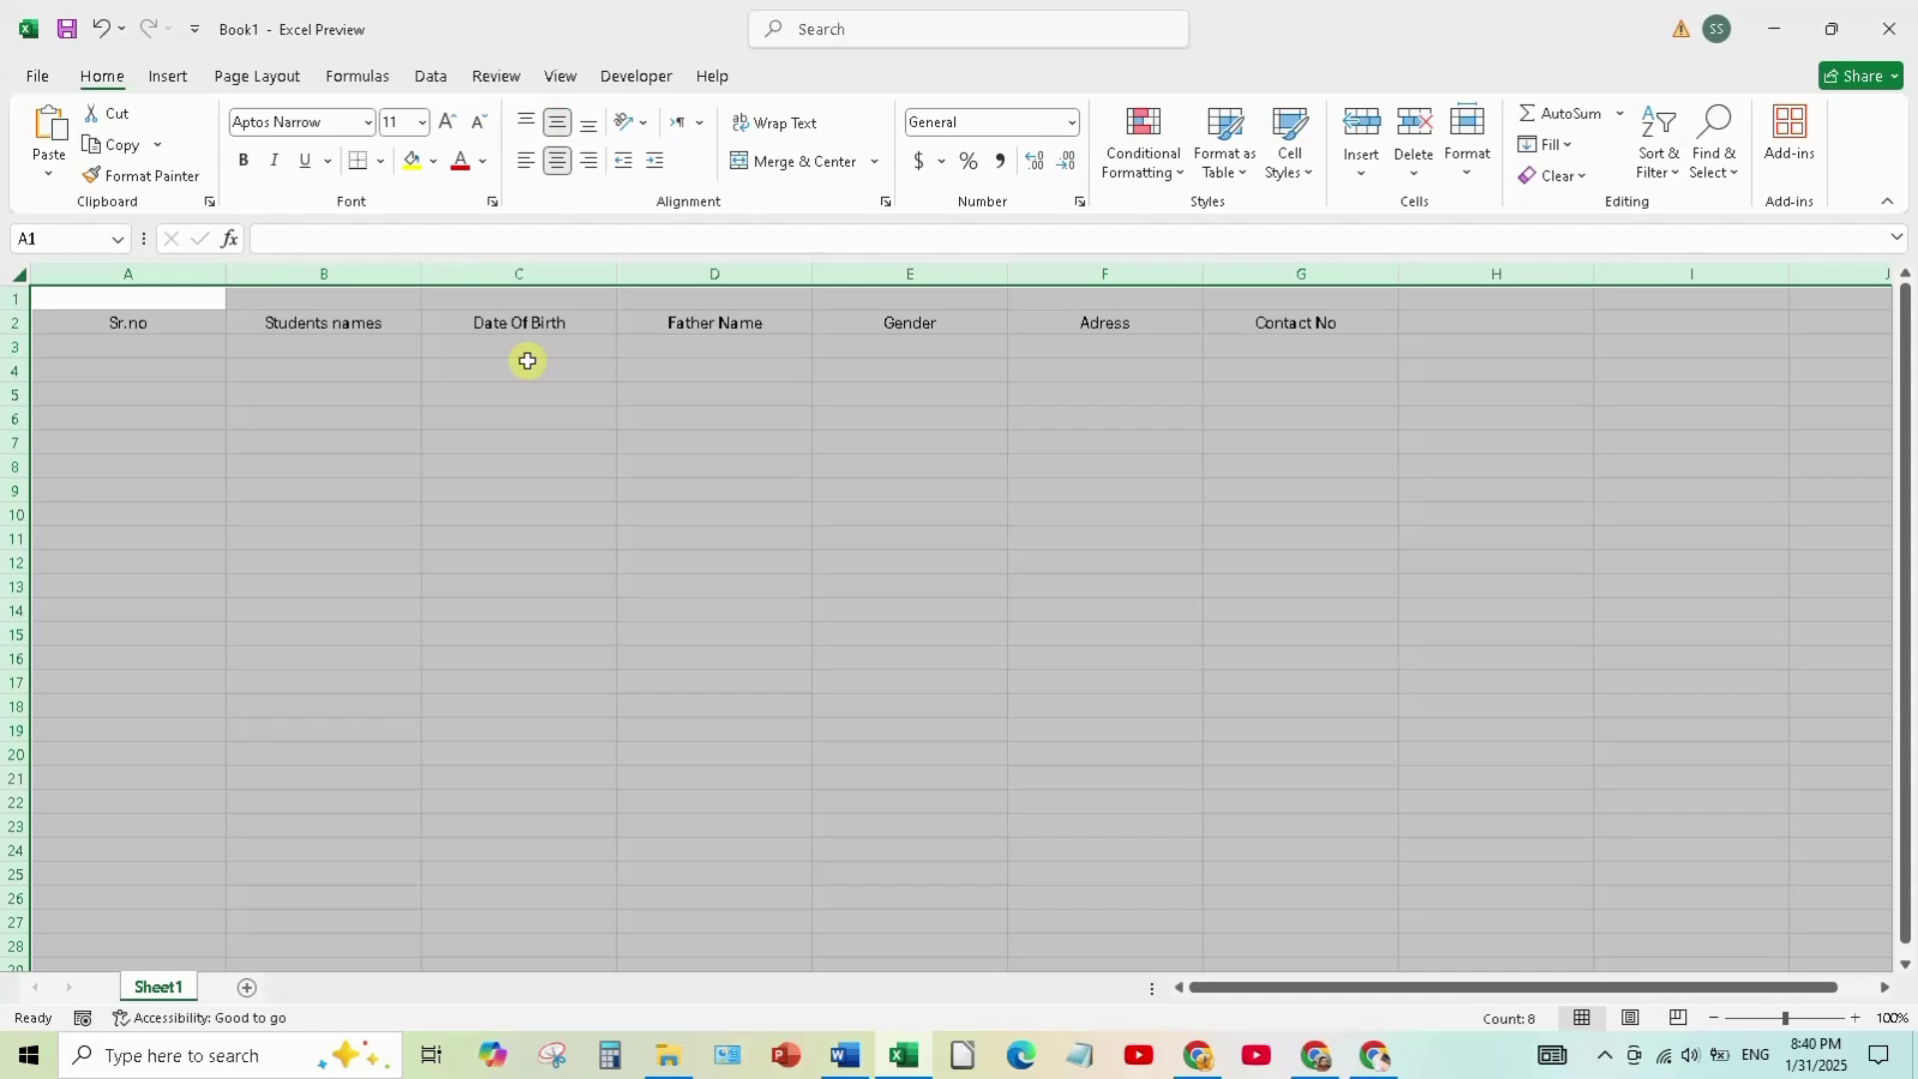
{"action": "left_click", "coordinate": [324, 298]}
{"action": "left_click_drag", "start_coordinate": [226, 274], "coordinate": [135, 274]}
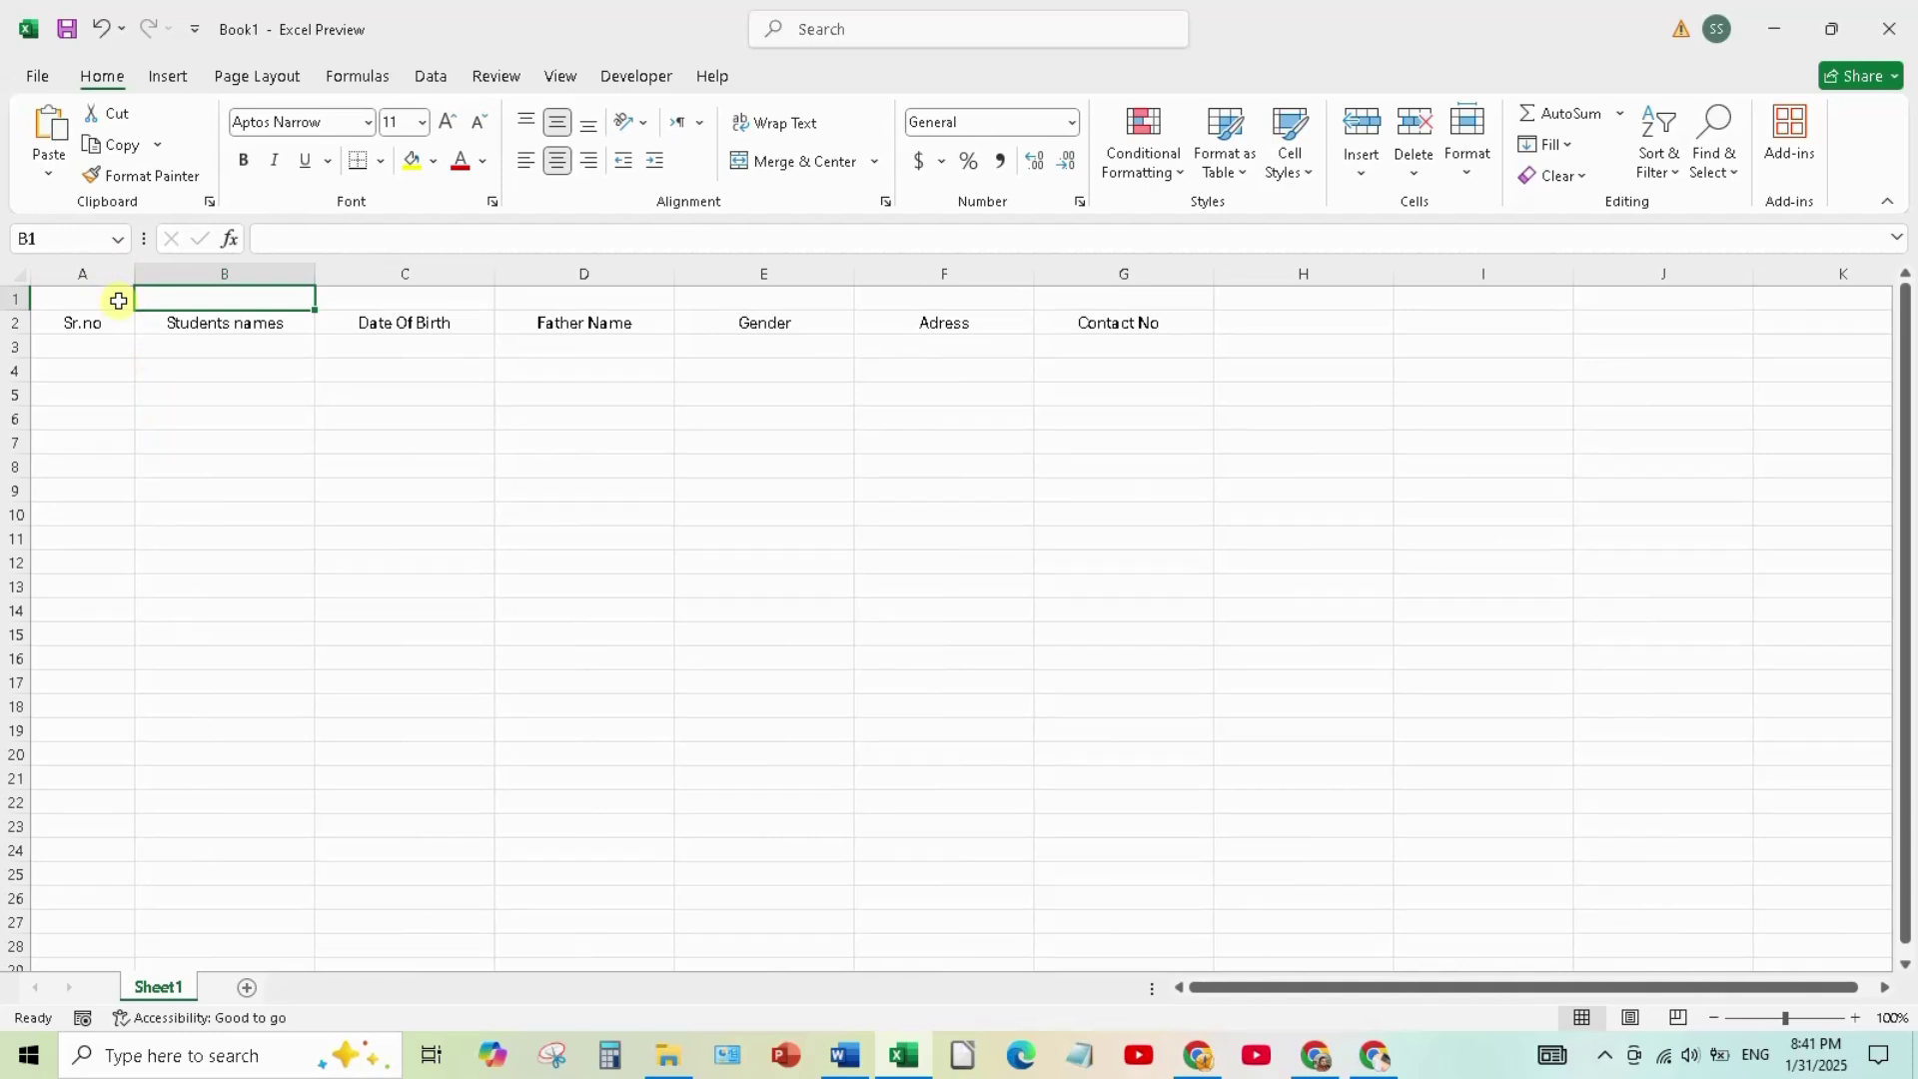
Merge A1:G1 and enter the title 'students admission details'
{"action": "left_click_drag", "start_coordinate": [102, 300], "coordinate": [1084, 306]}
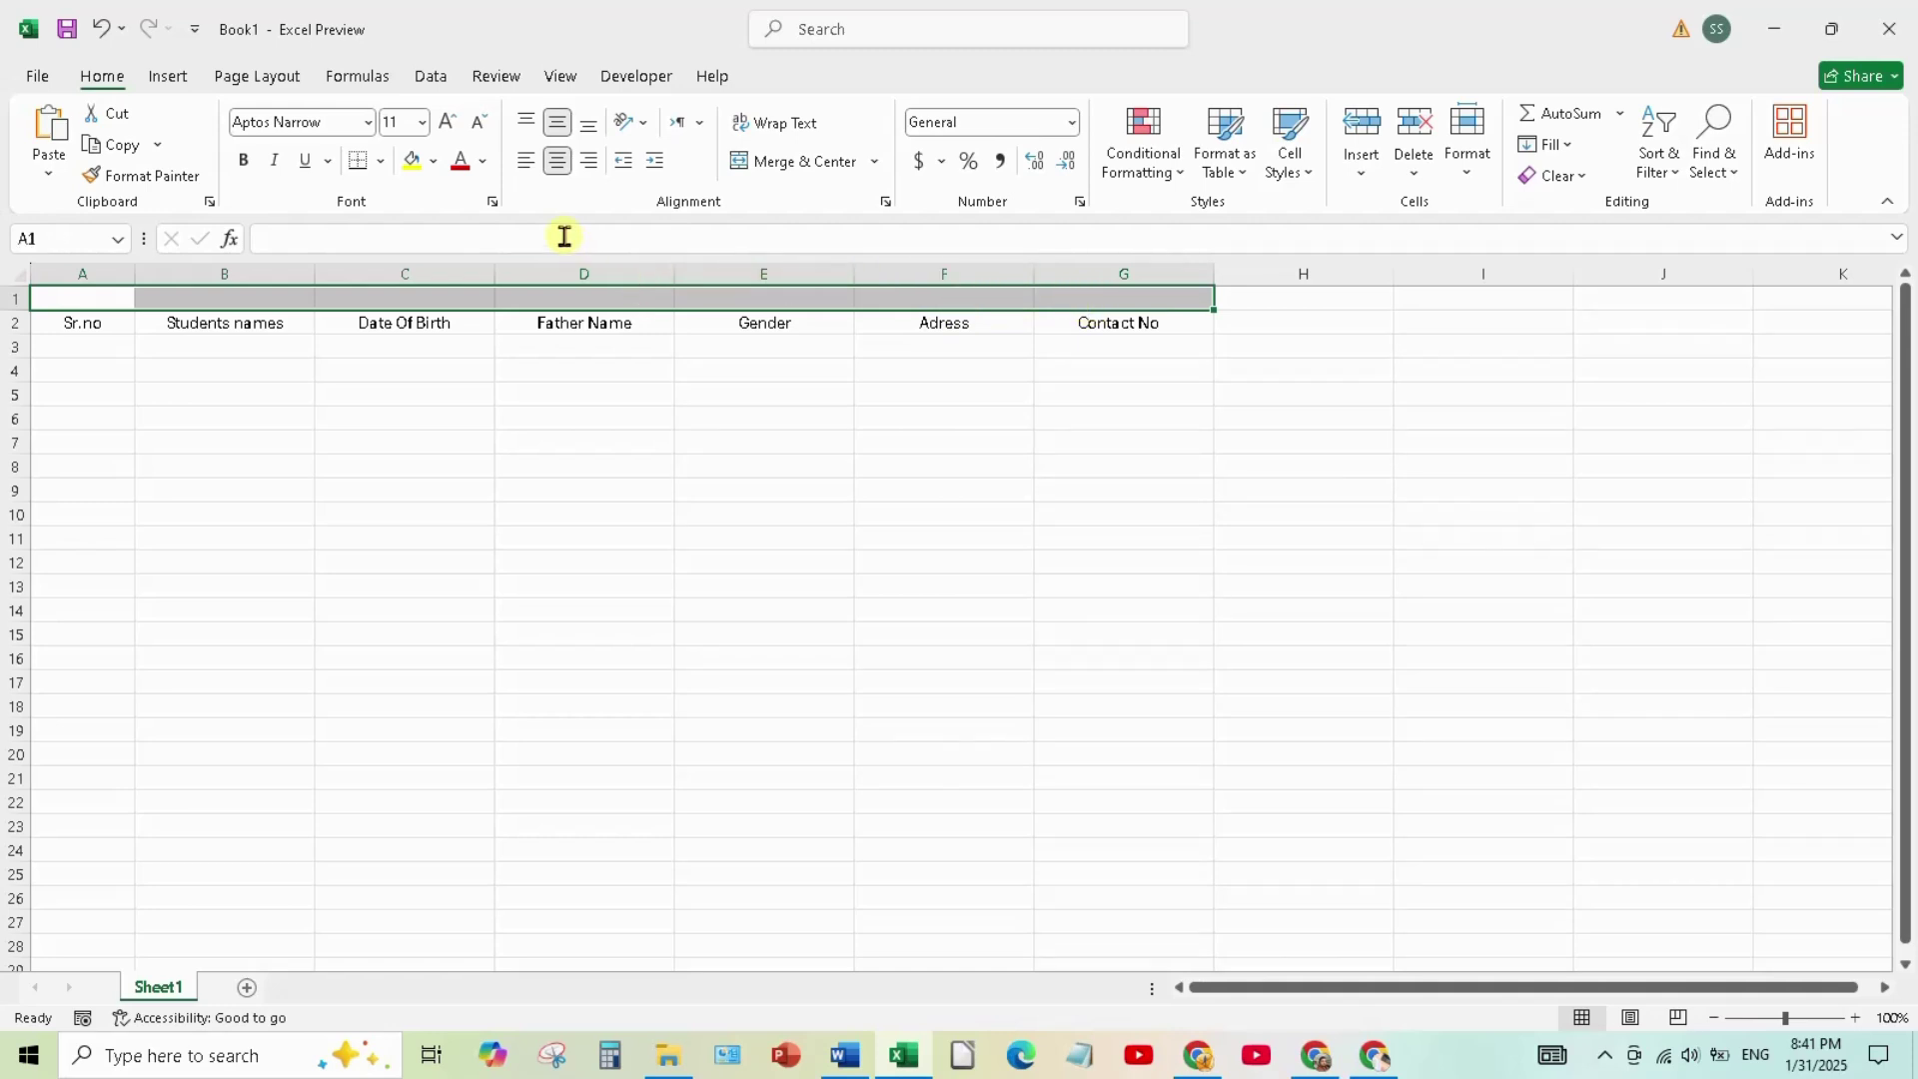
{"action": "left_click", "coordinate": [799, 161]}
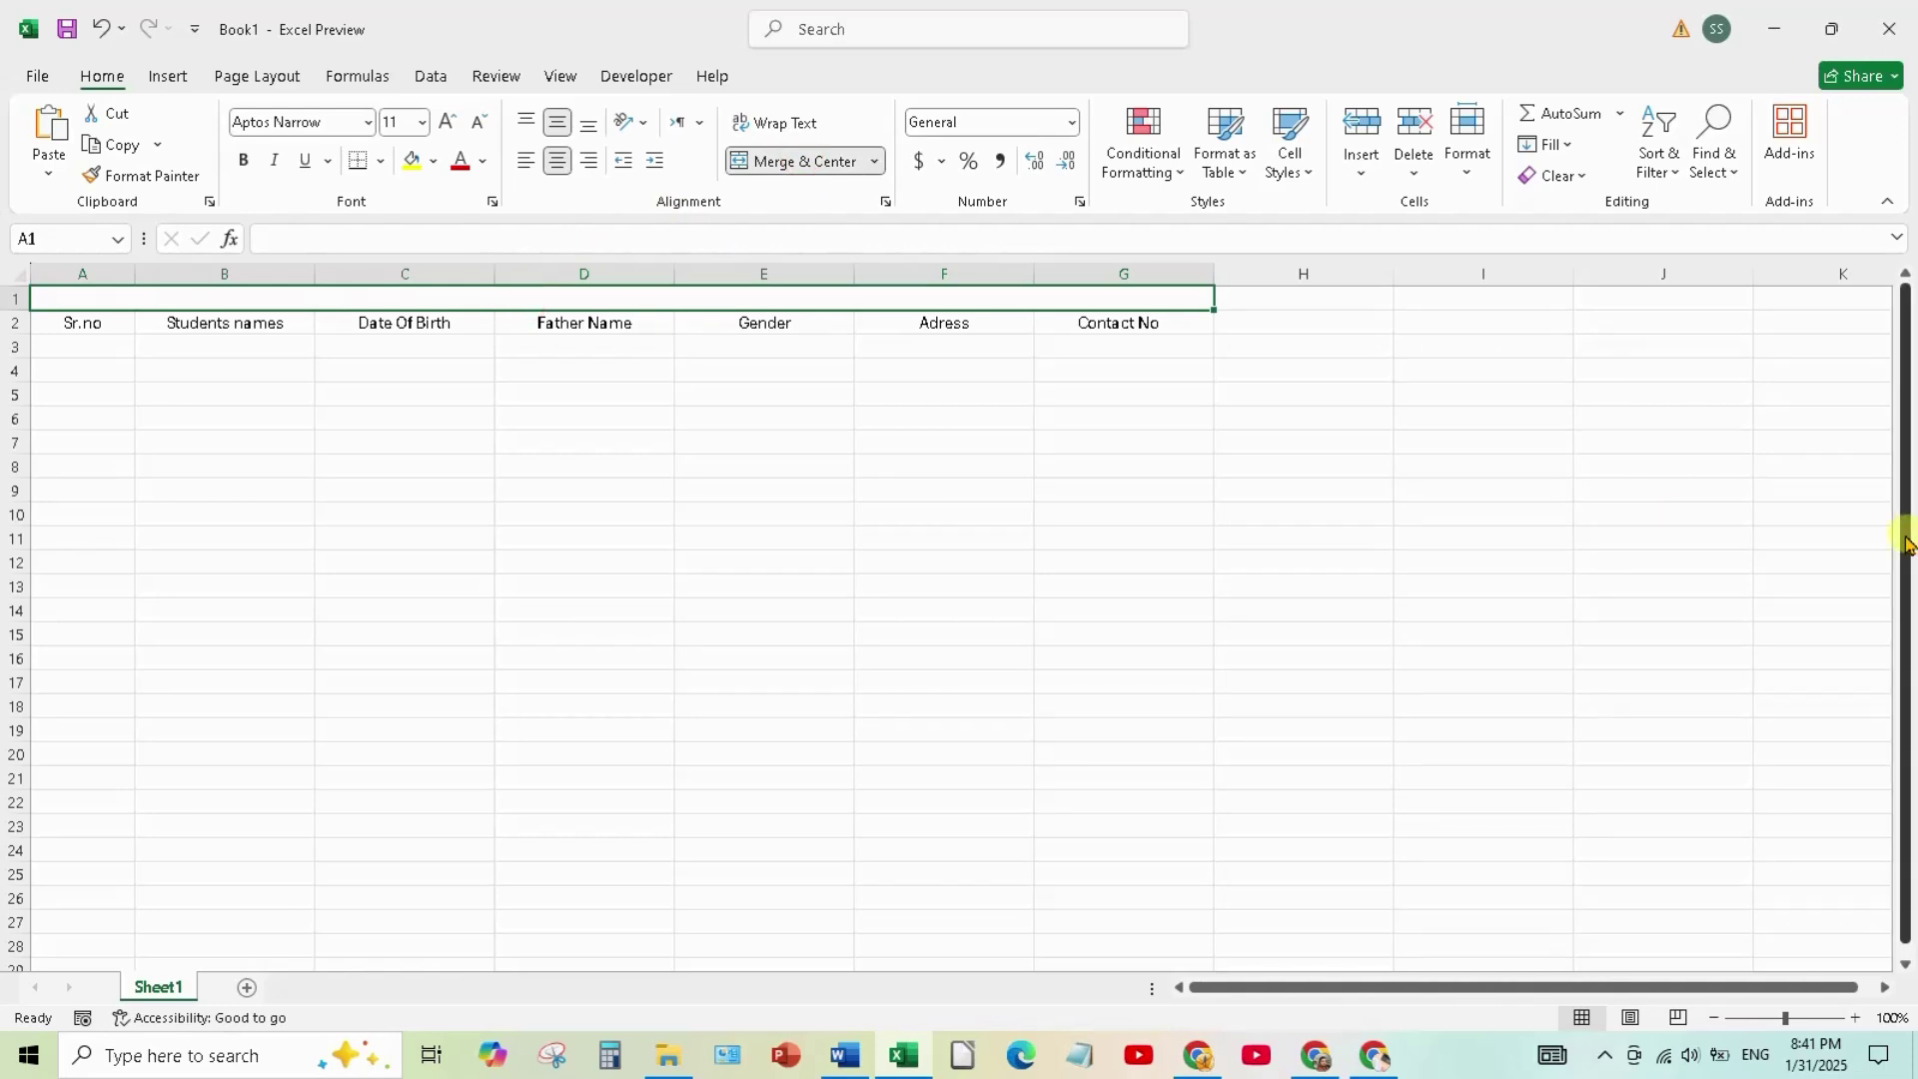
{"action": "type", "text": "students admission details"}
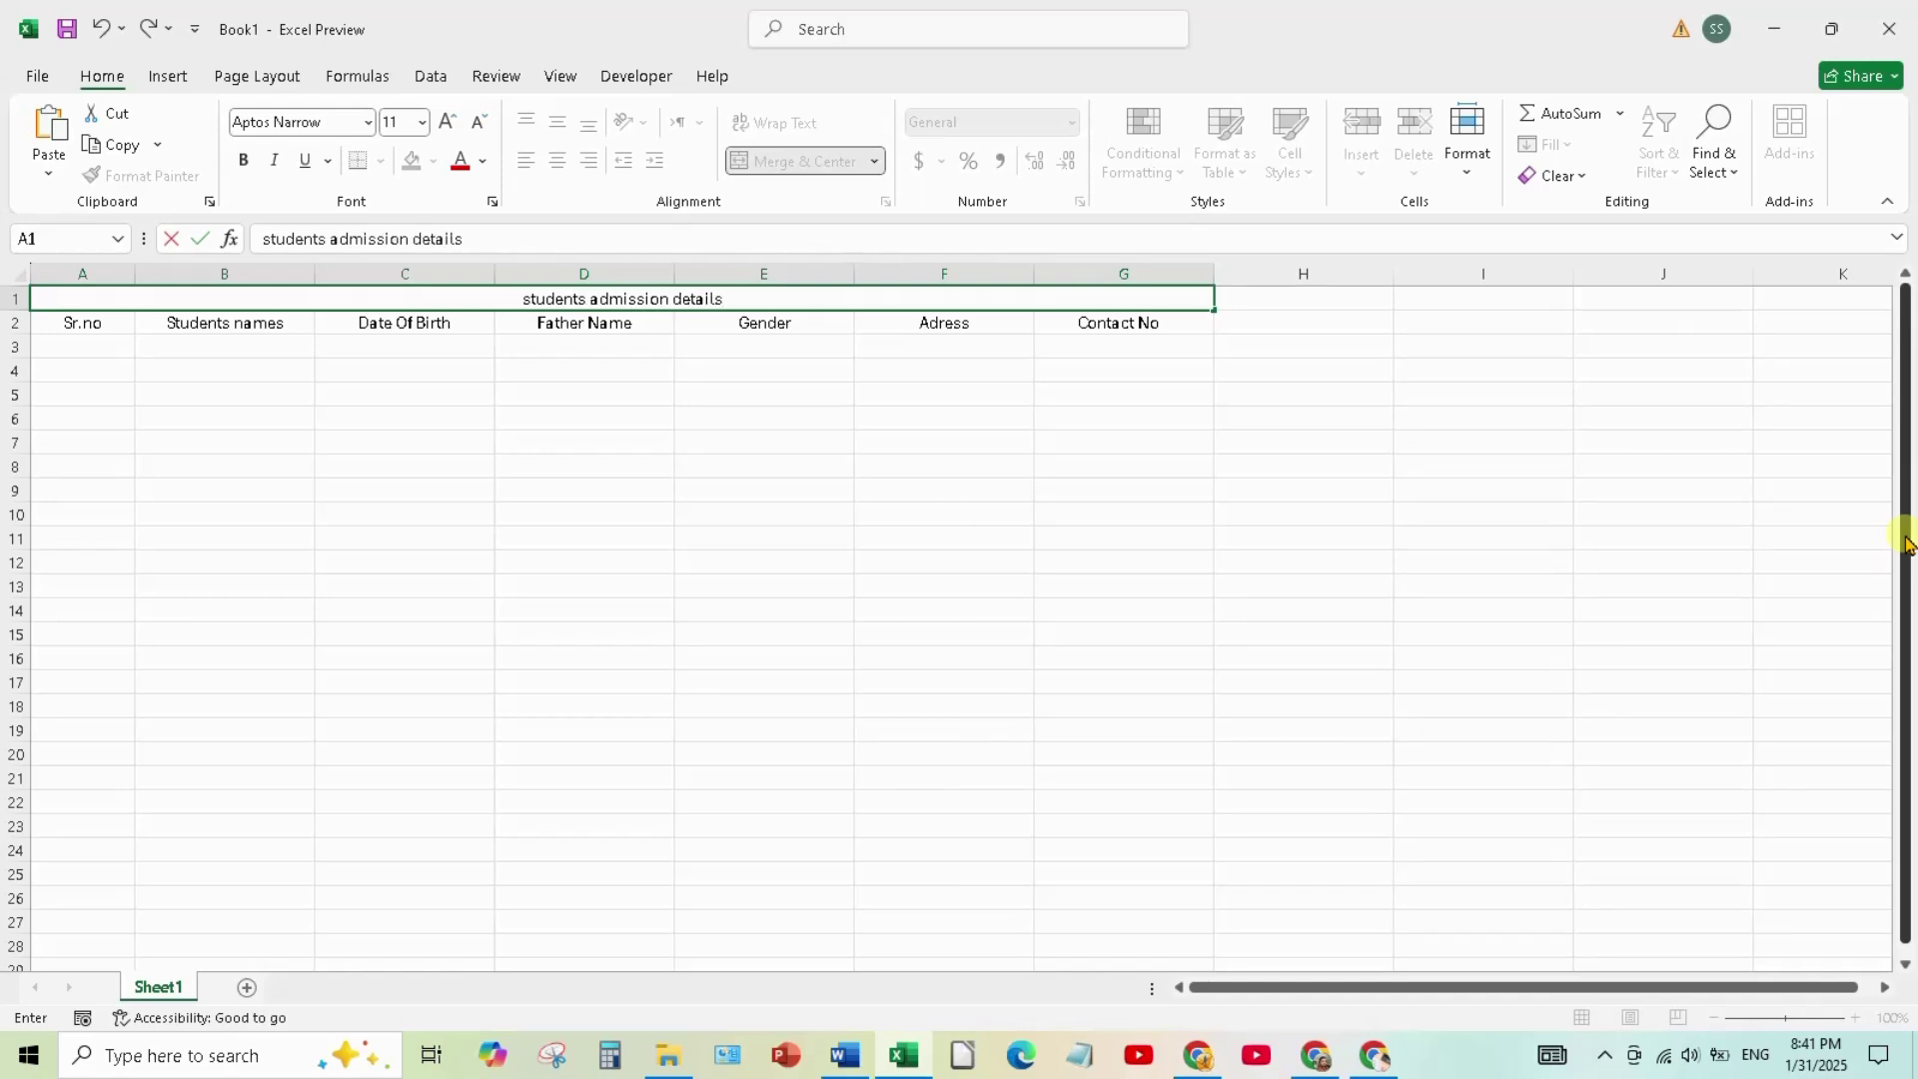
{"action": "left_click", "coordinate": [561, 543]}
Bold the title and give the A2:G2 headings 18-point size with light blue fill
{"action": "left_click", "coordinate": [485, 317]}
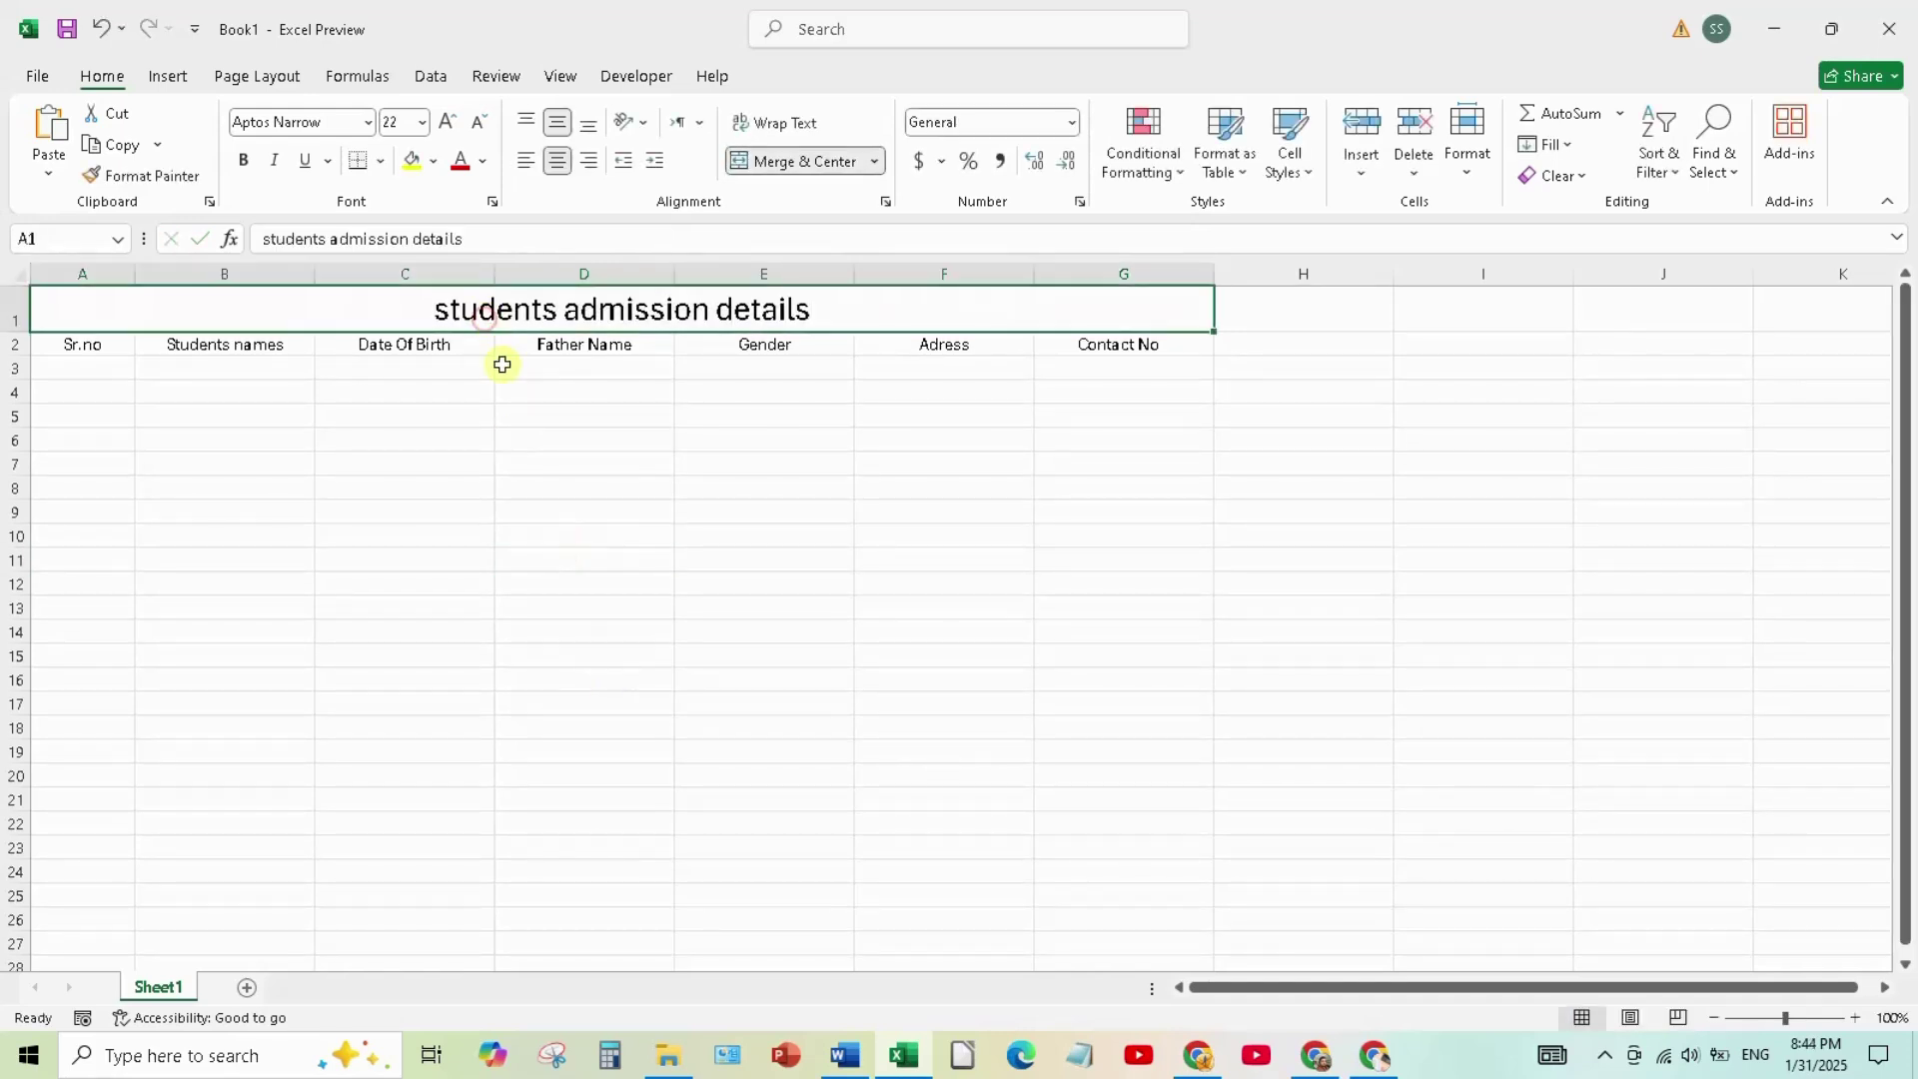
{"action": "left_click", "coordinate": [243, 160]}
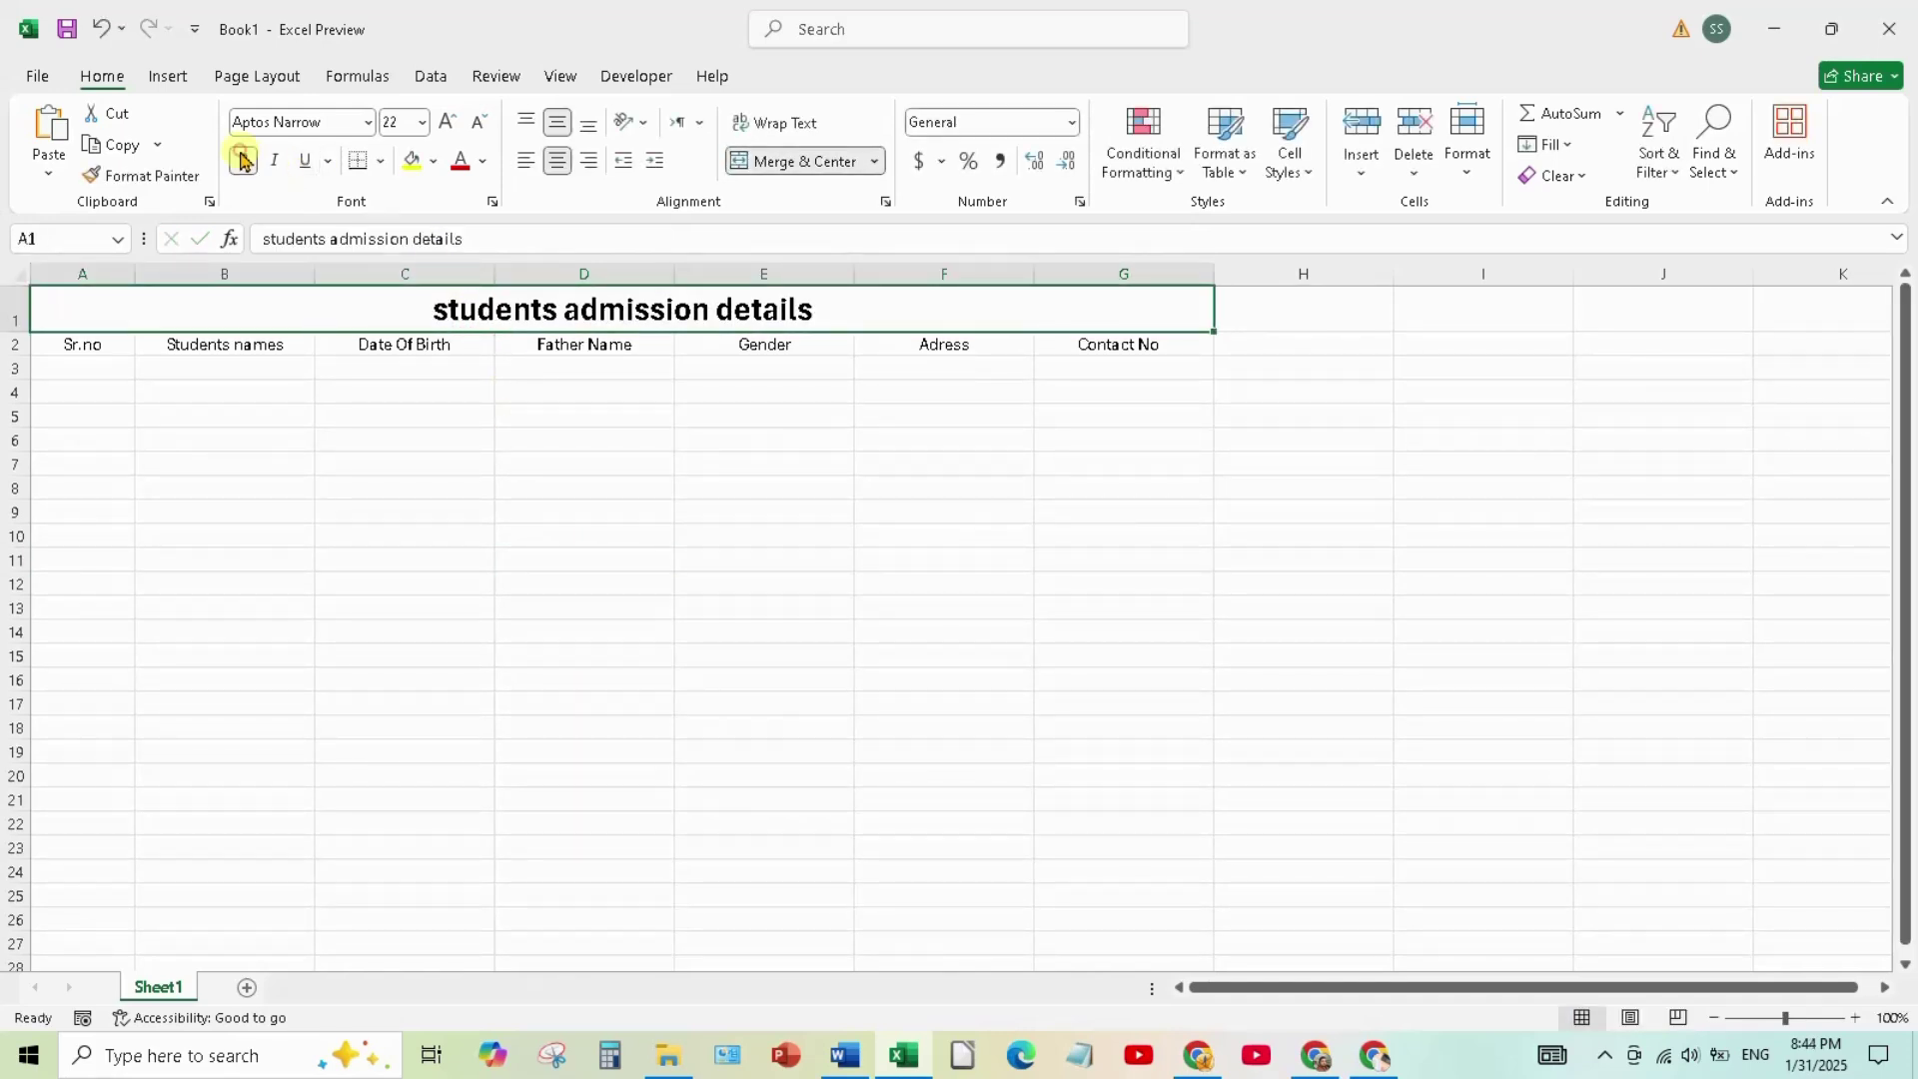
{"action": "left_click", "coordinate": [72, 344]}
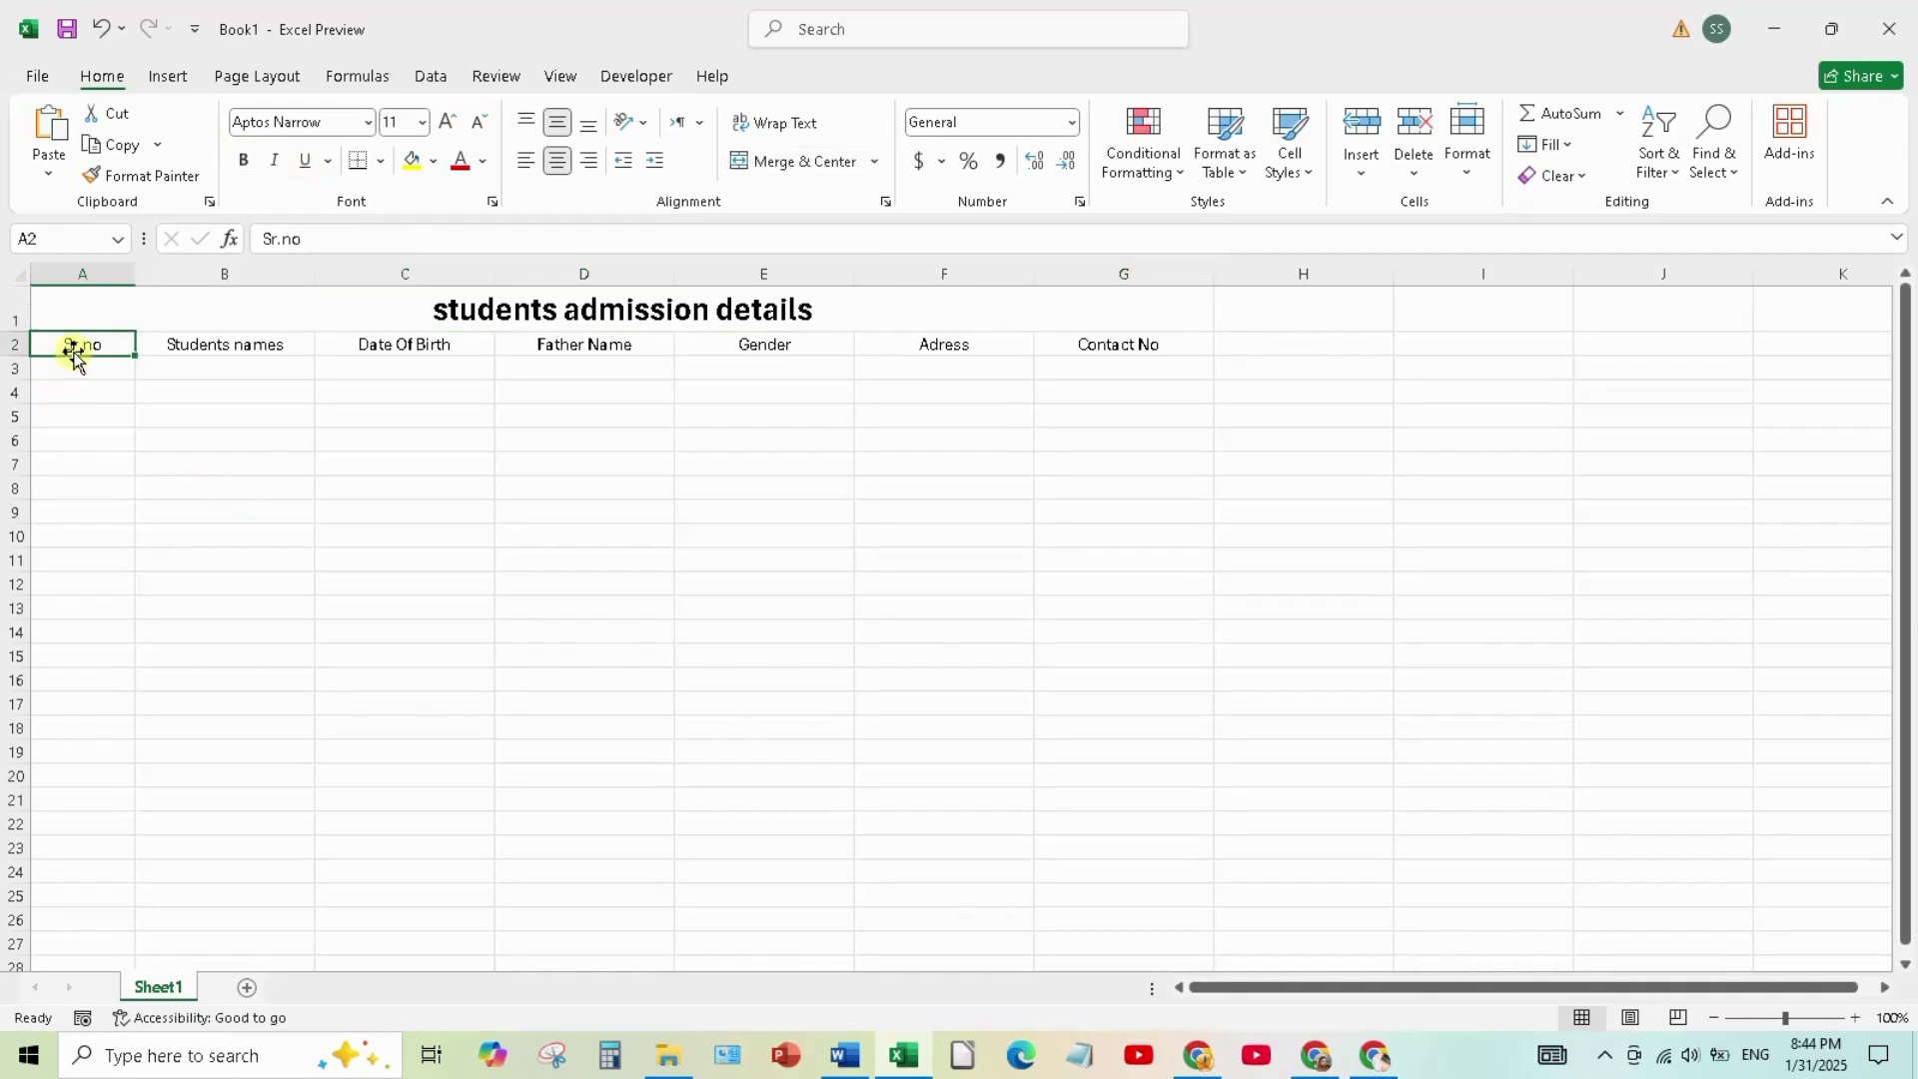
{"action": "left_click_drag", "start_coordinate": [75, 345], "coordinate": [1073, 345]}
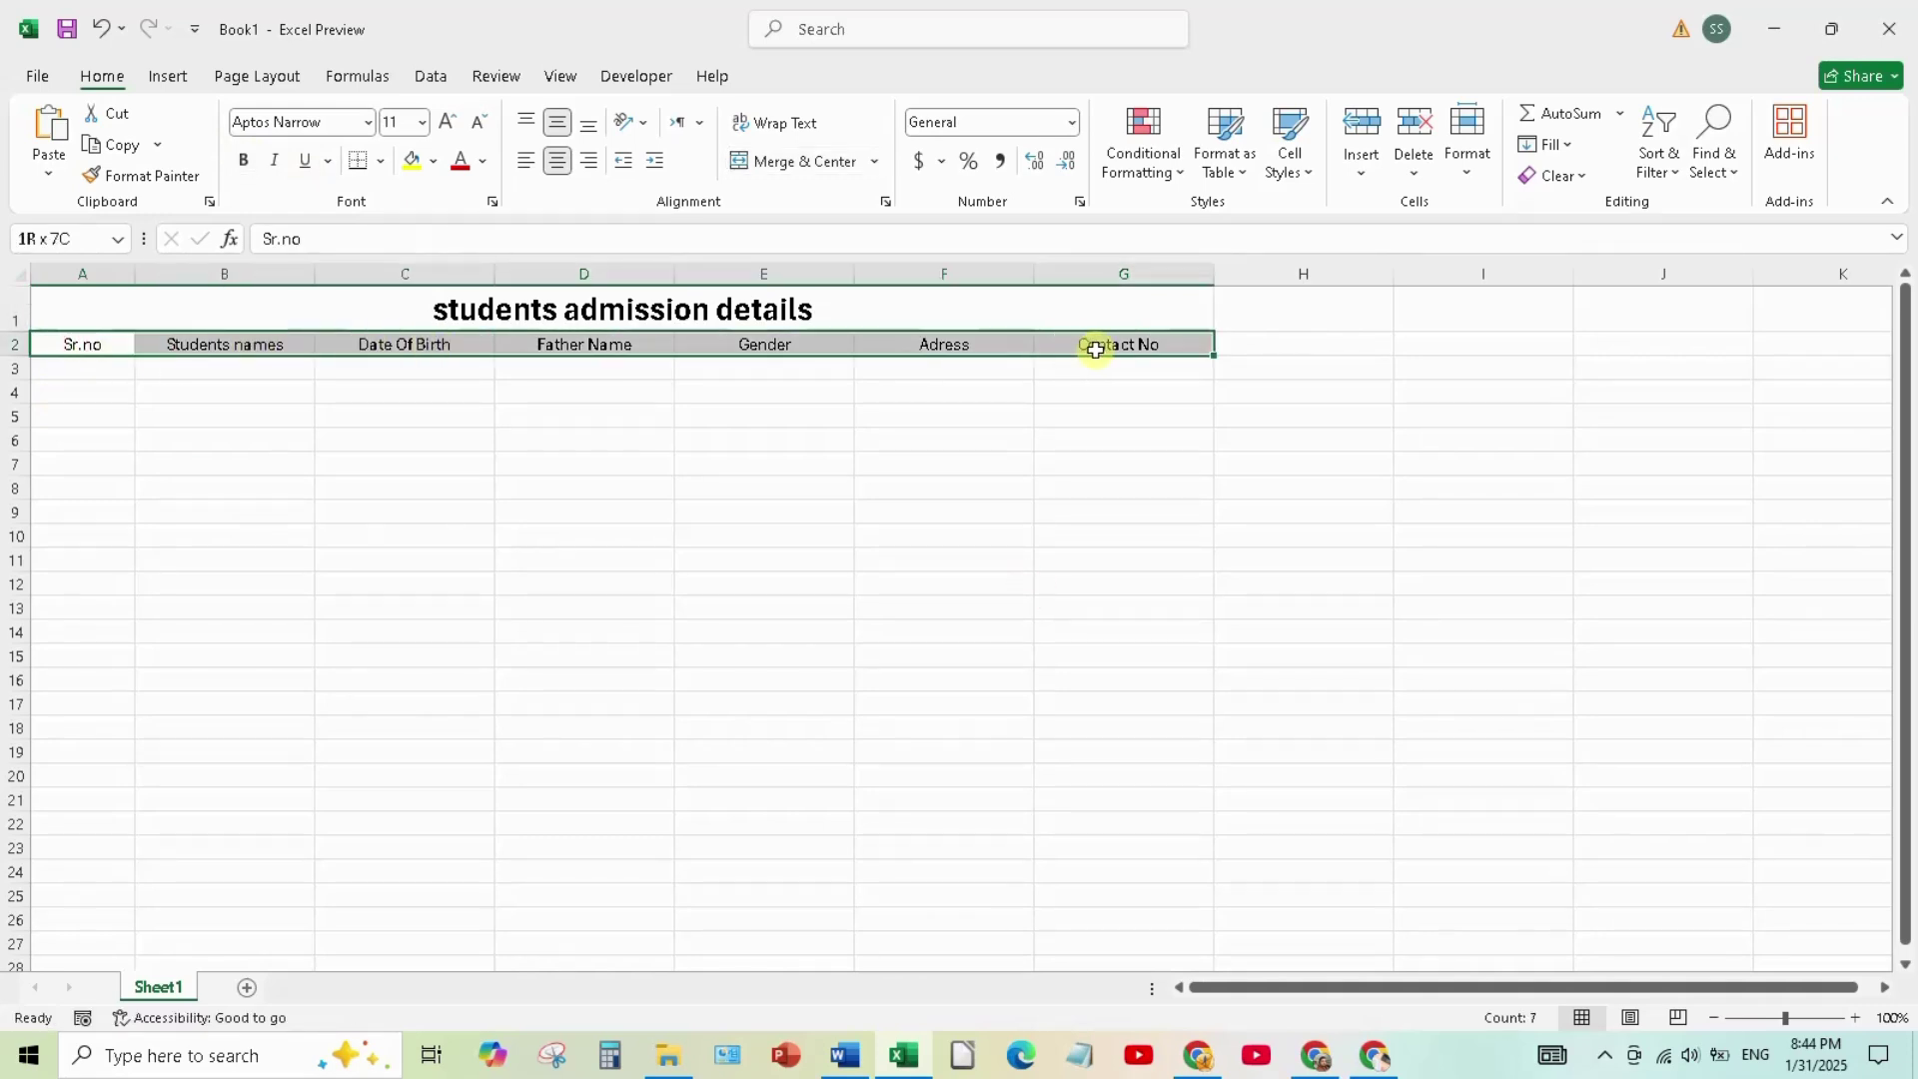
{"action": "left_click", "coordinate": [420, 122]}
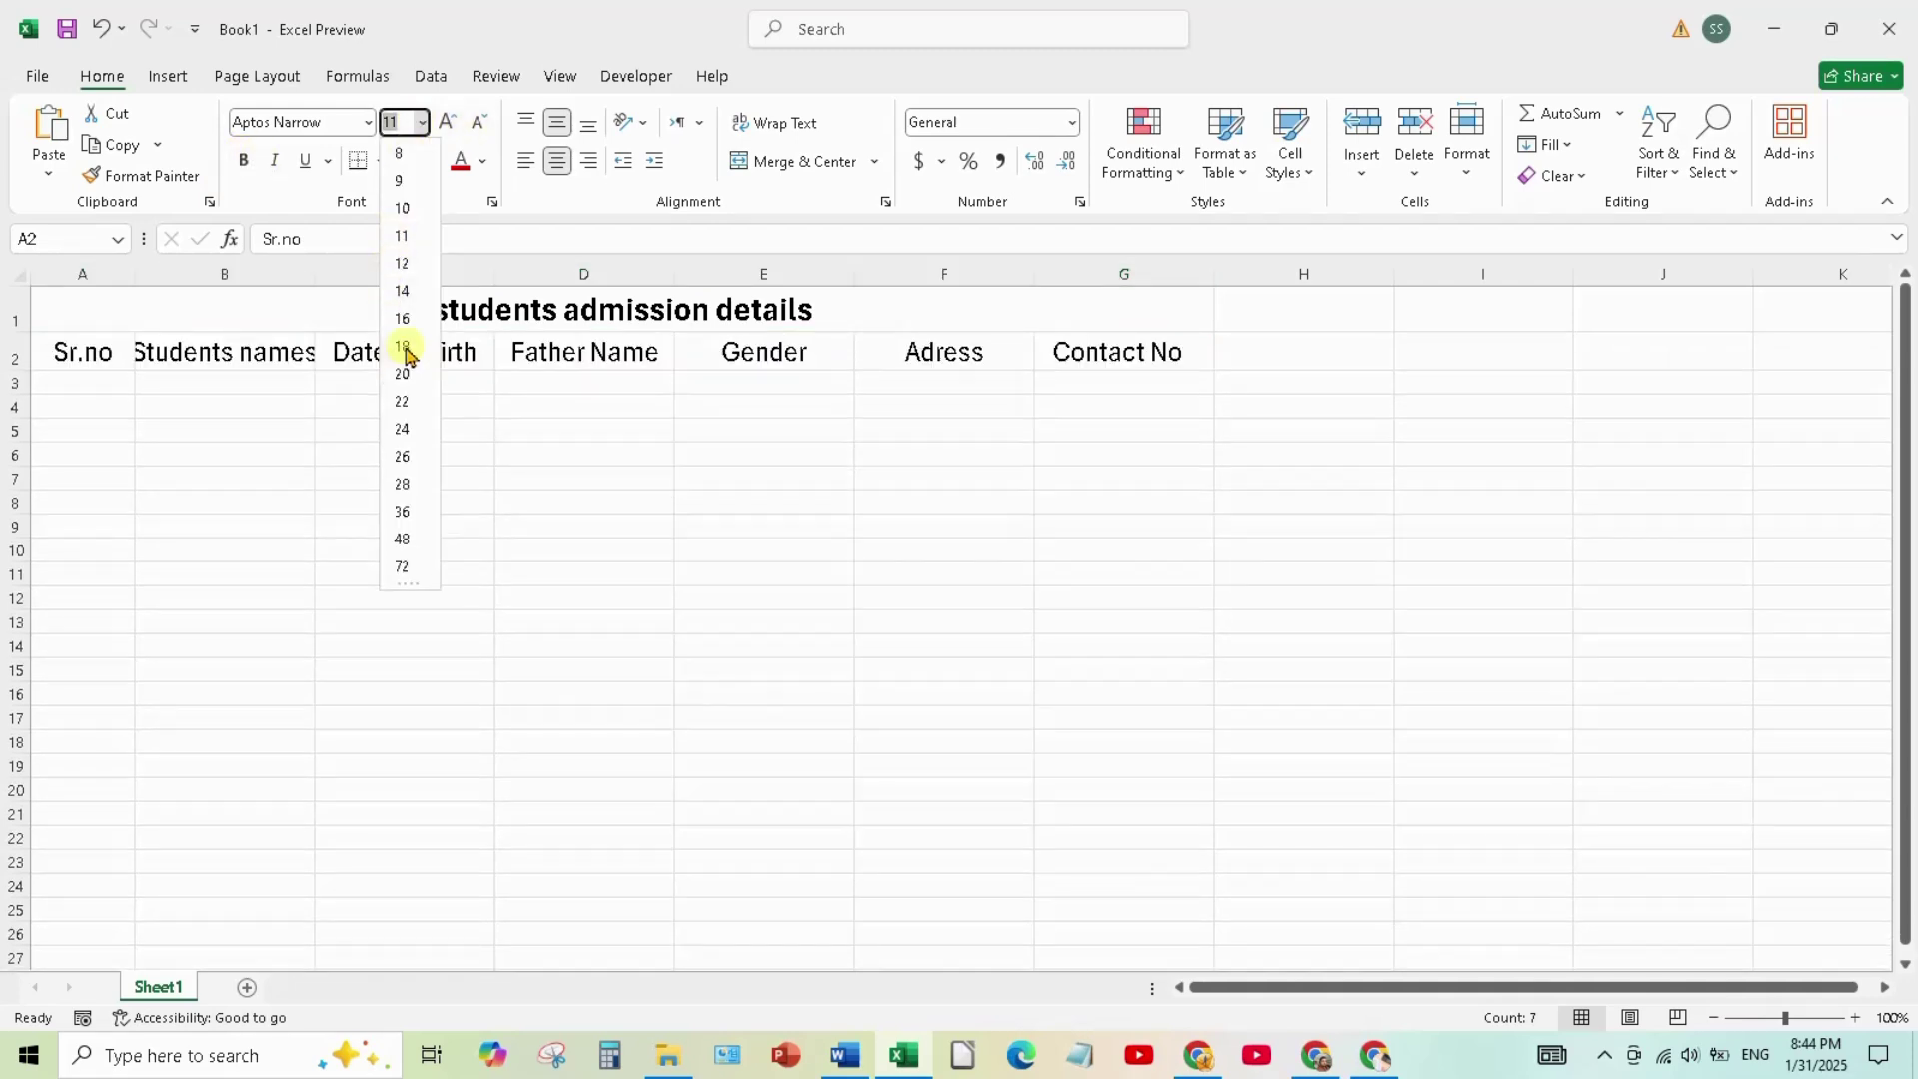
{"action": "left_click", "coordinate": [401, 345]}
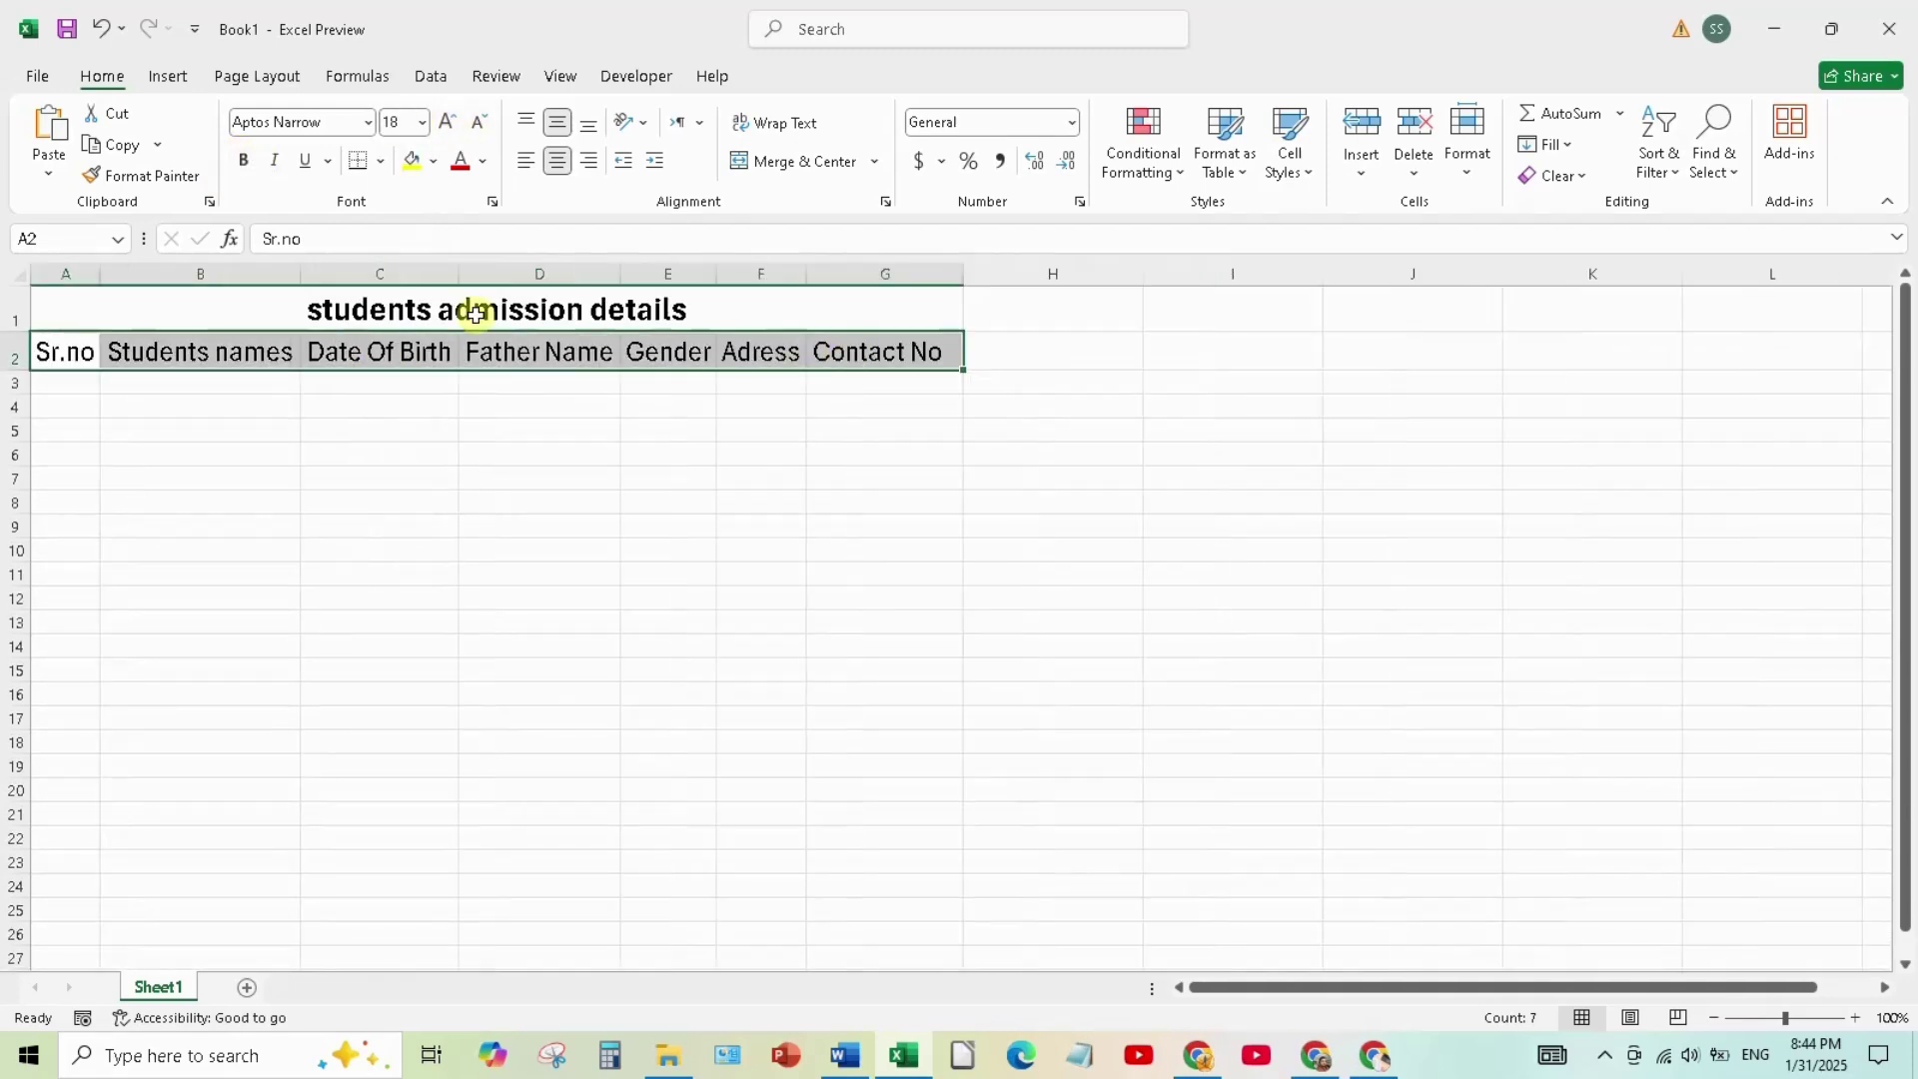
{"action": "left_click", "coordinate": [436, 161]}
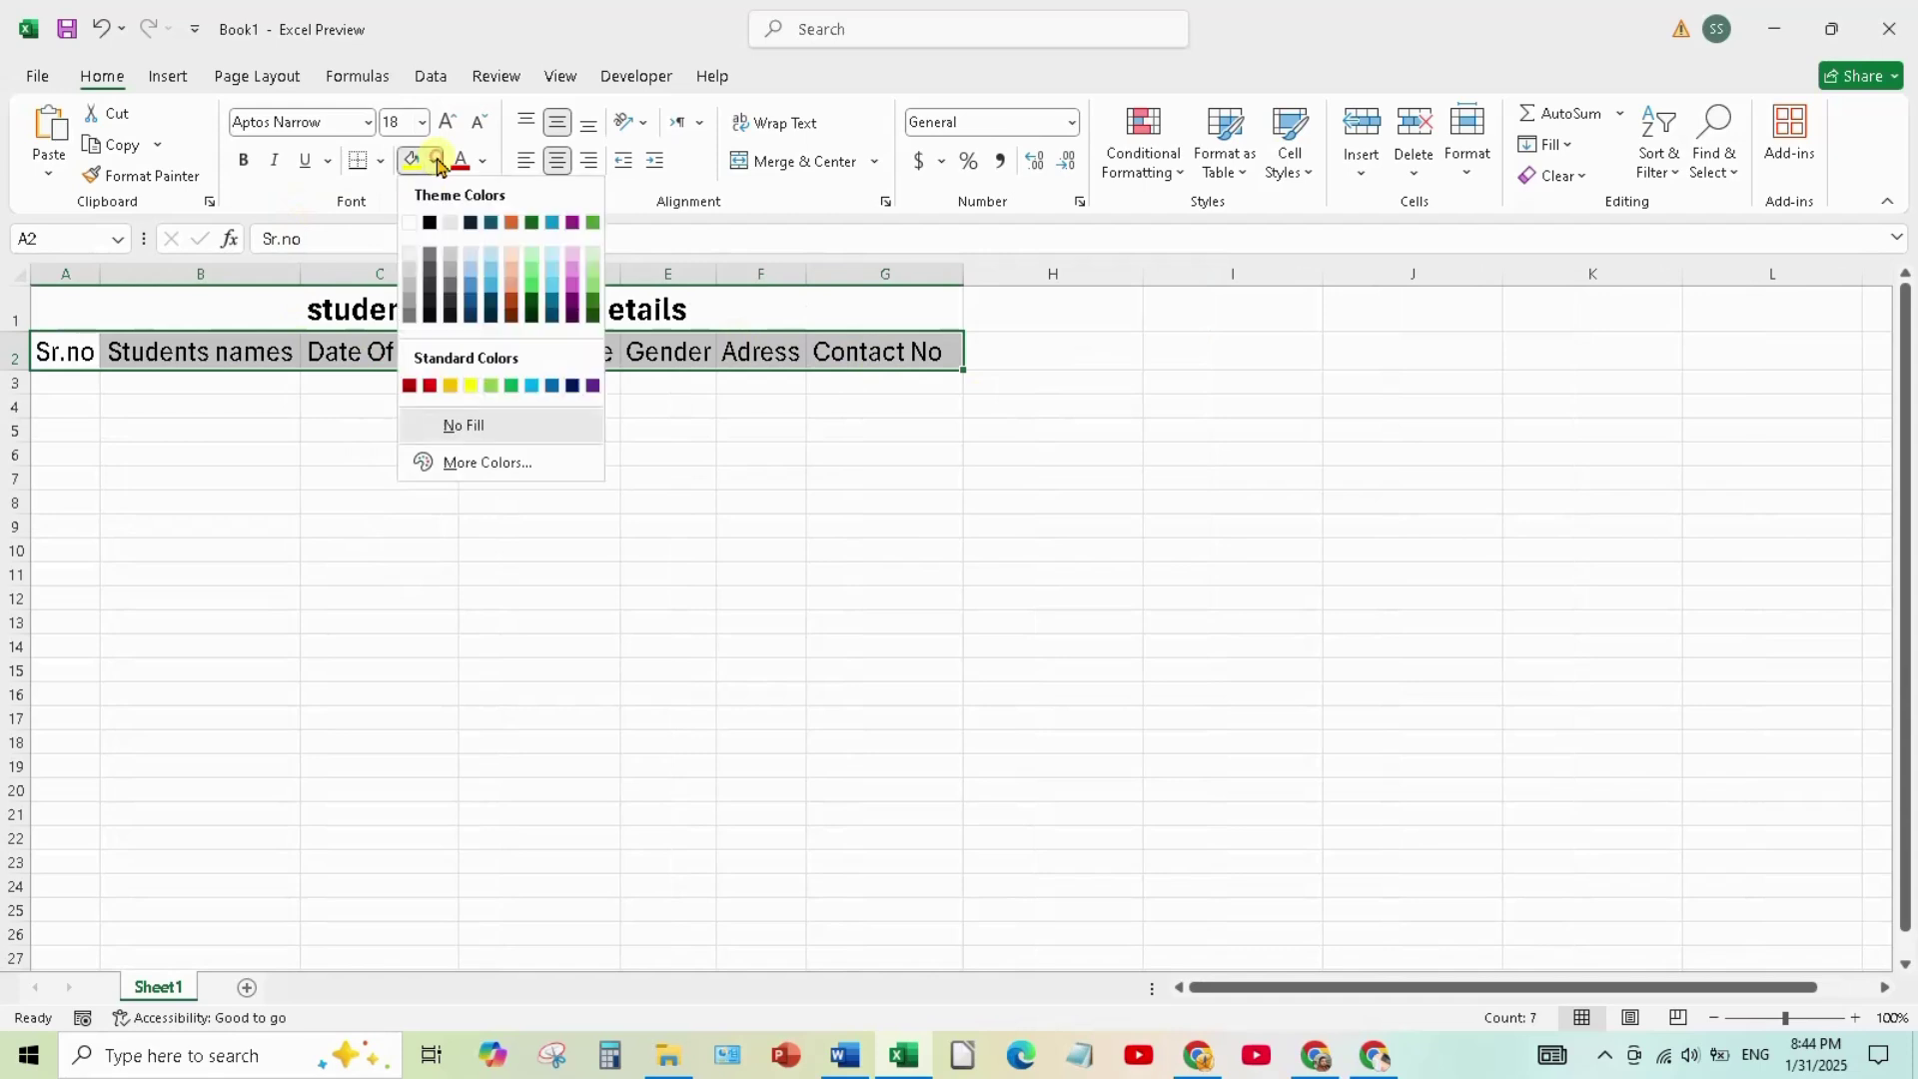
{"action": "left_click", "coordinate": [473, 285]}
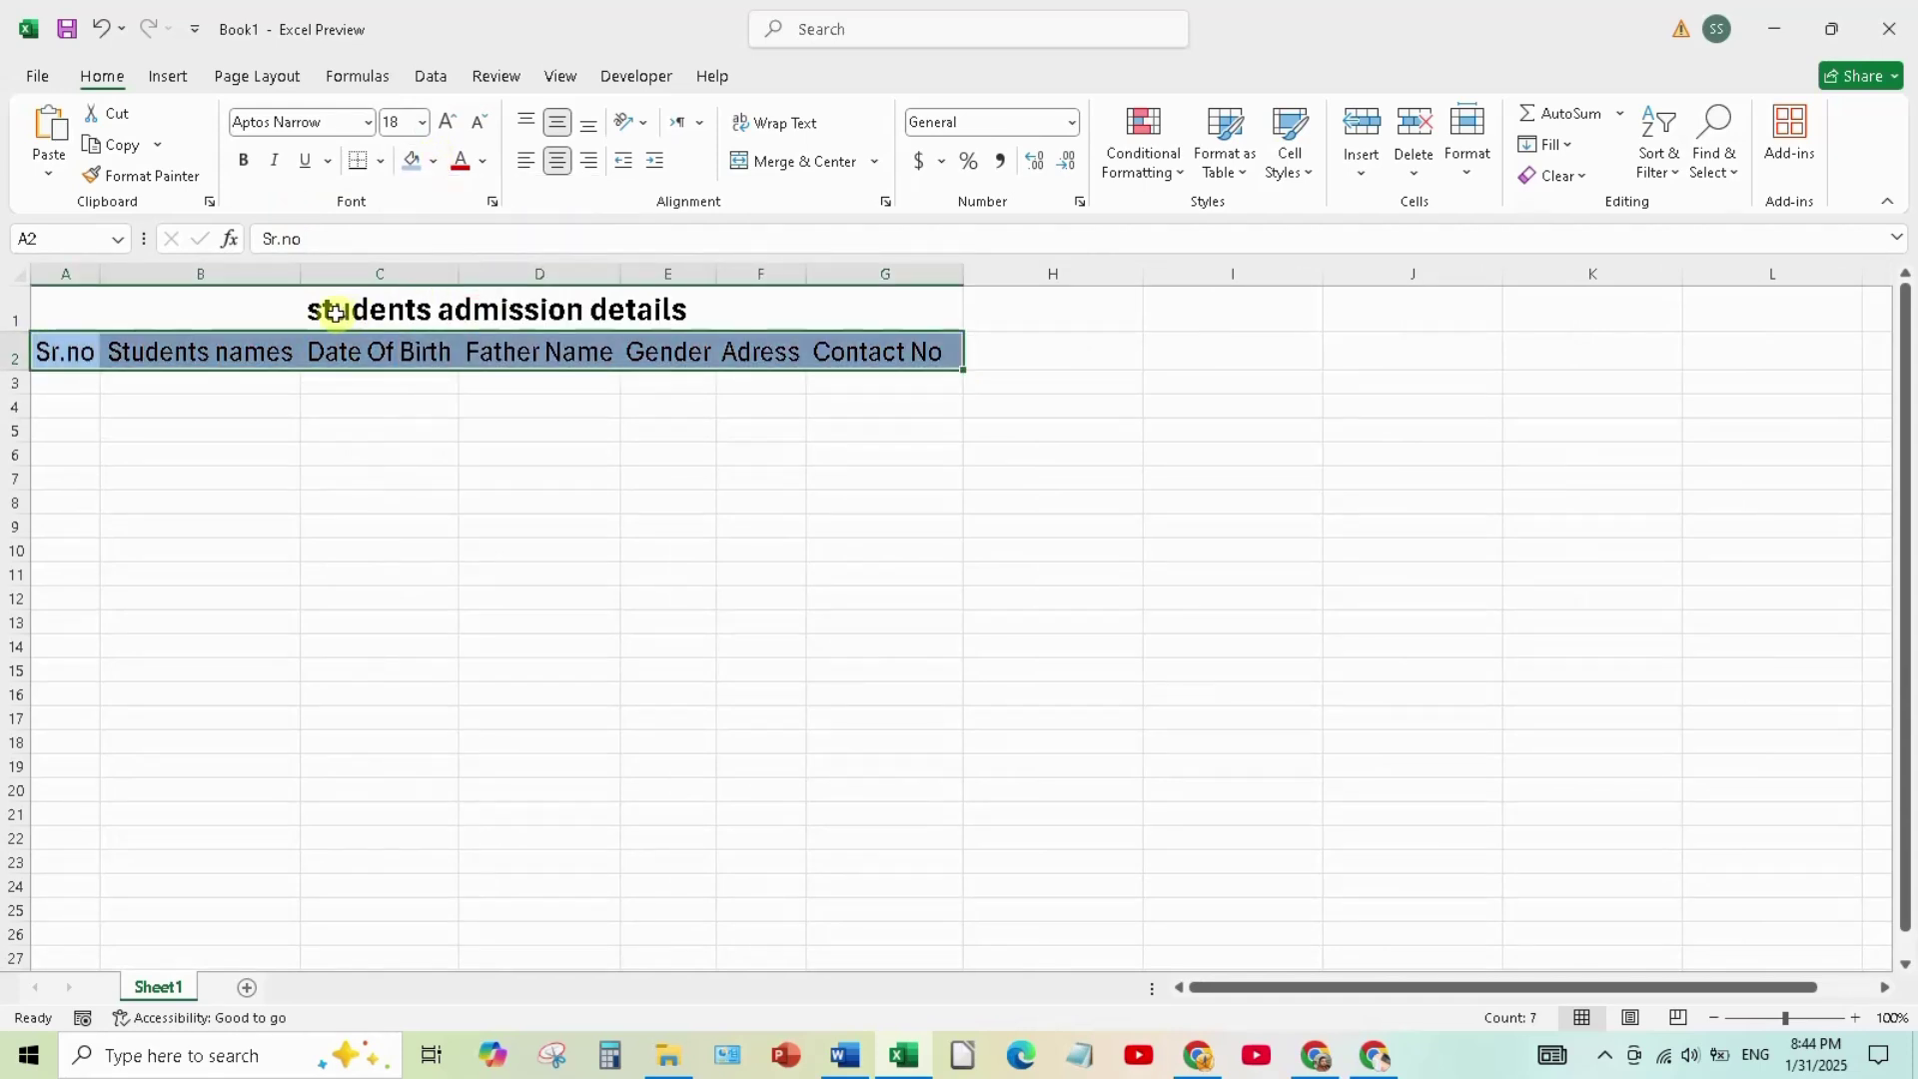
{"action": "left_click", "coordinate": [254, 297]}
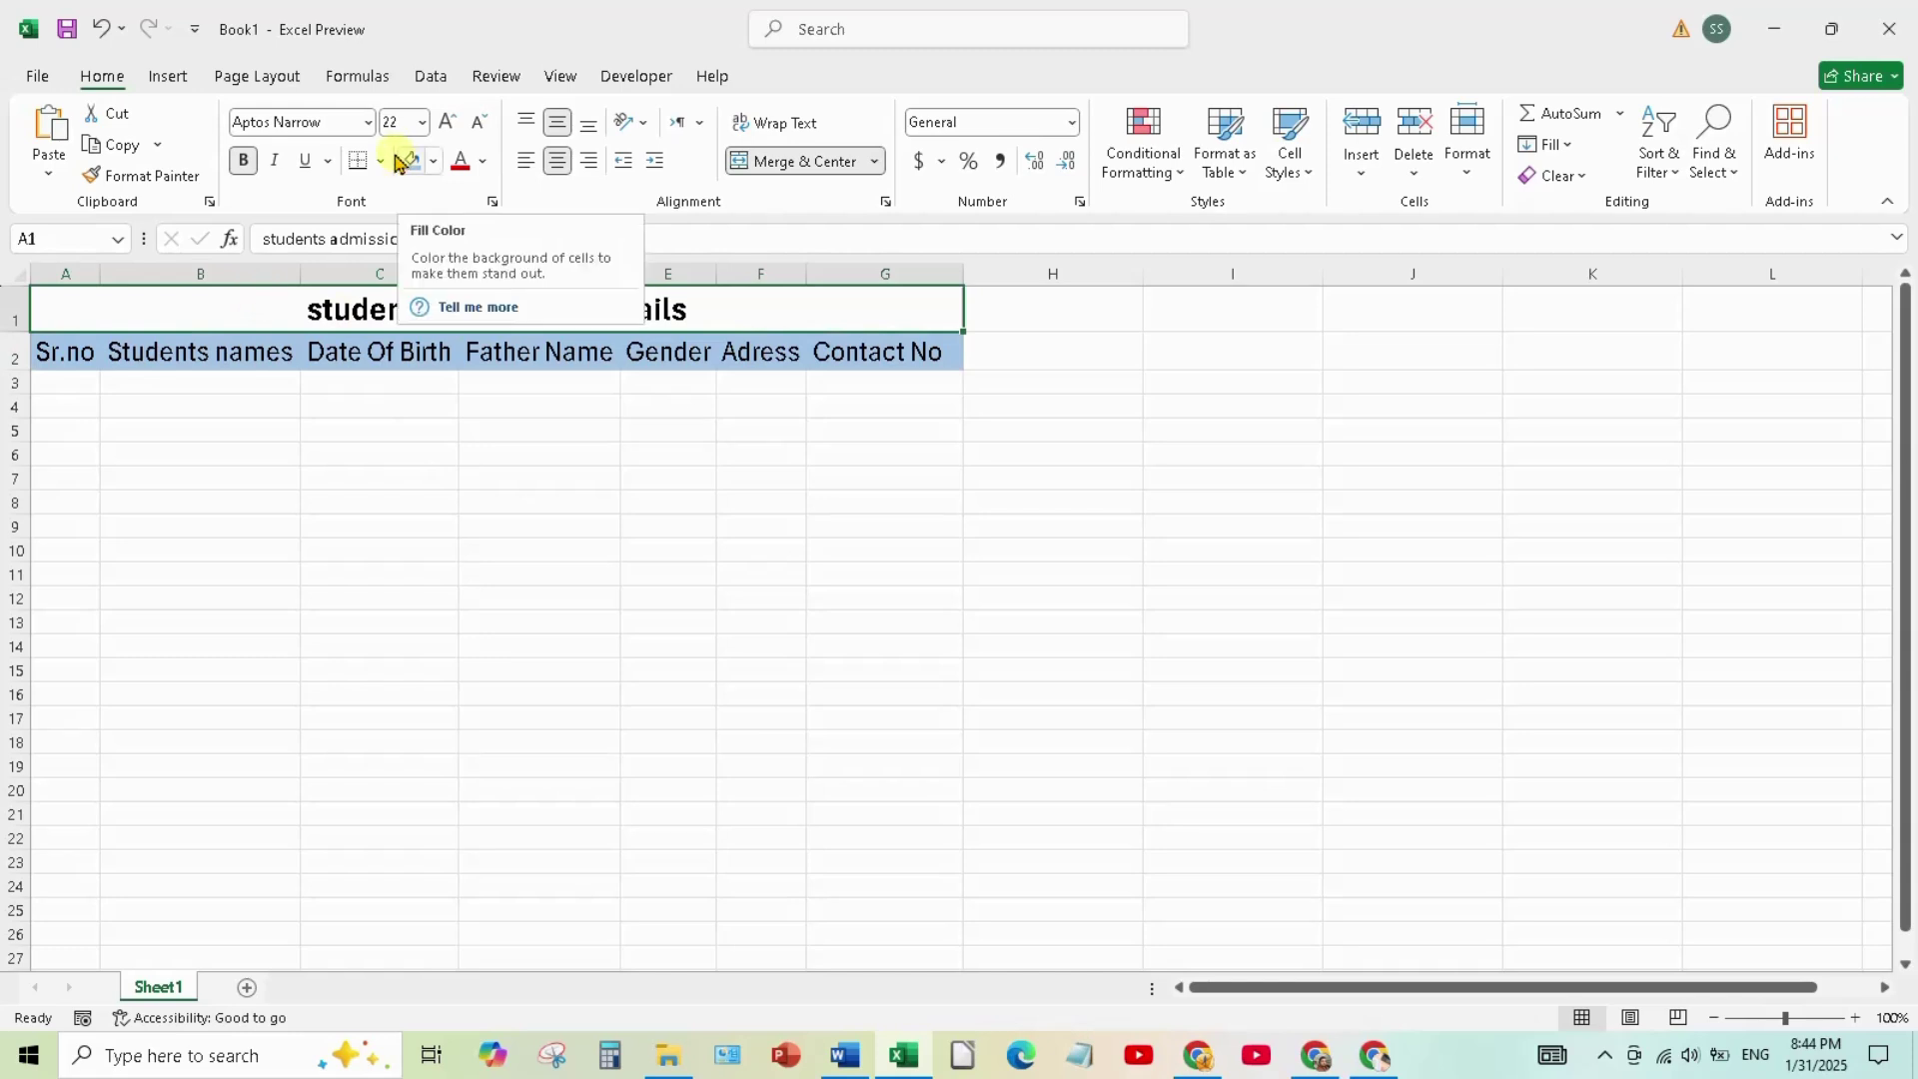
Fill the merged title cell yellow and colour its text red
{"action": "left_click", "coordinate": [432, 161]}
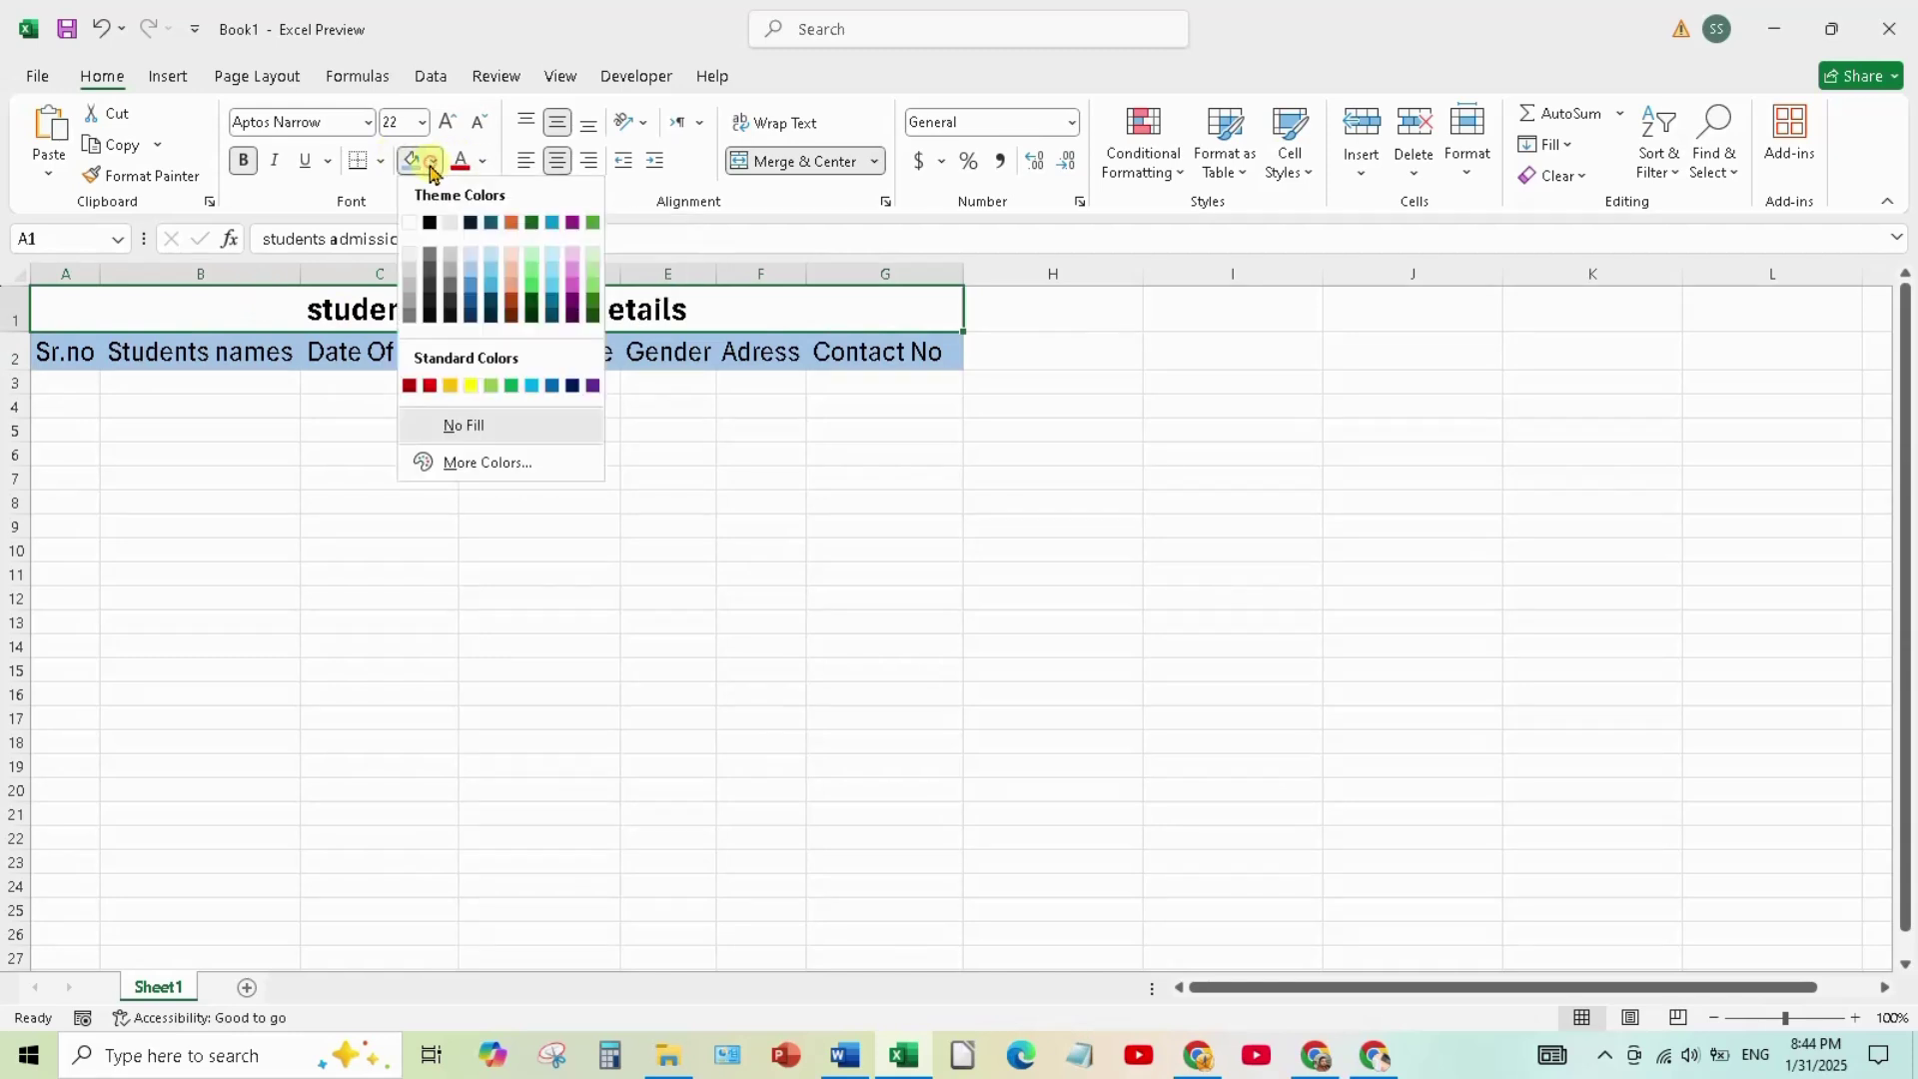
{"action": "left_click", "coordinate": [468, 387]}
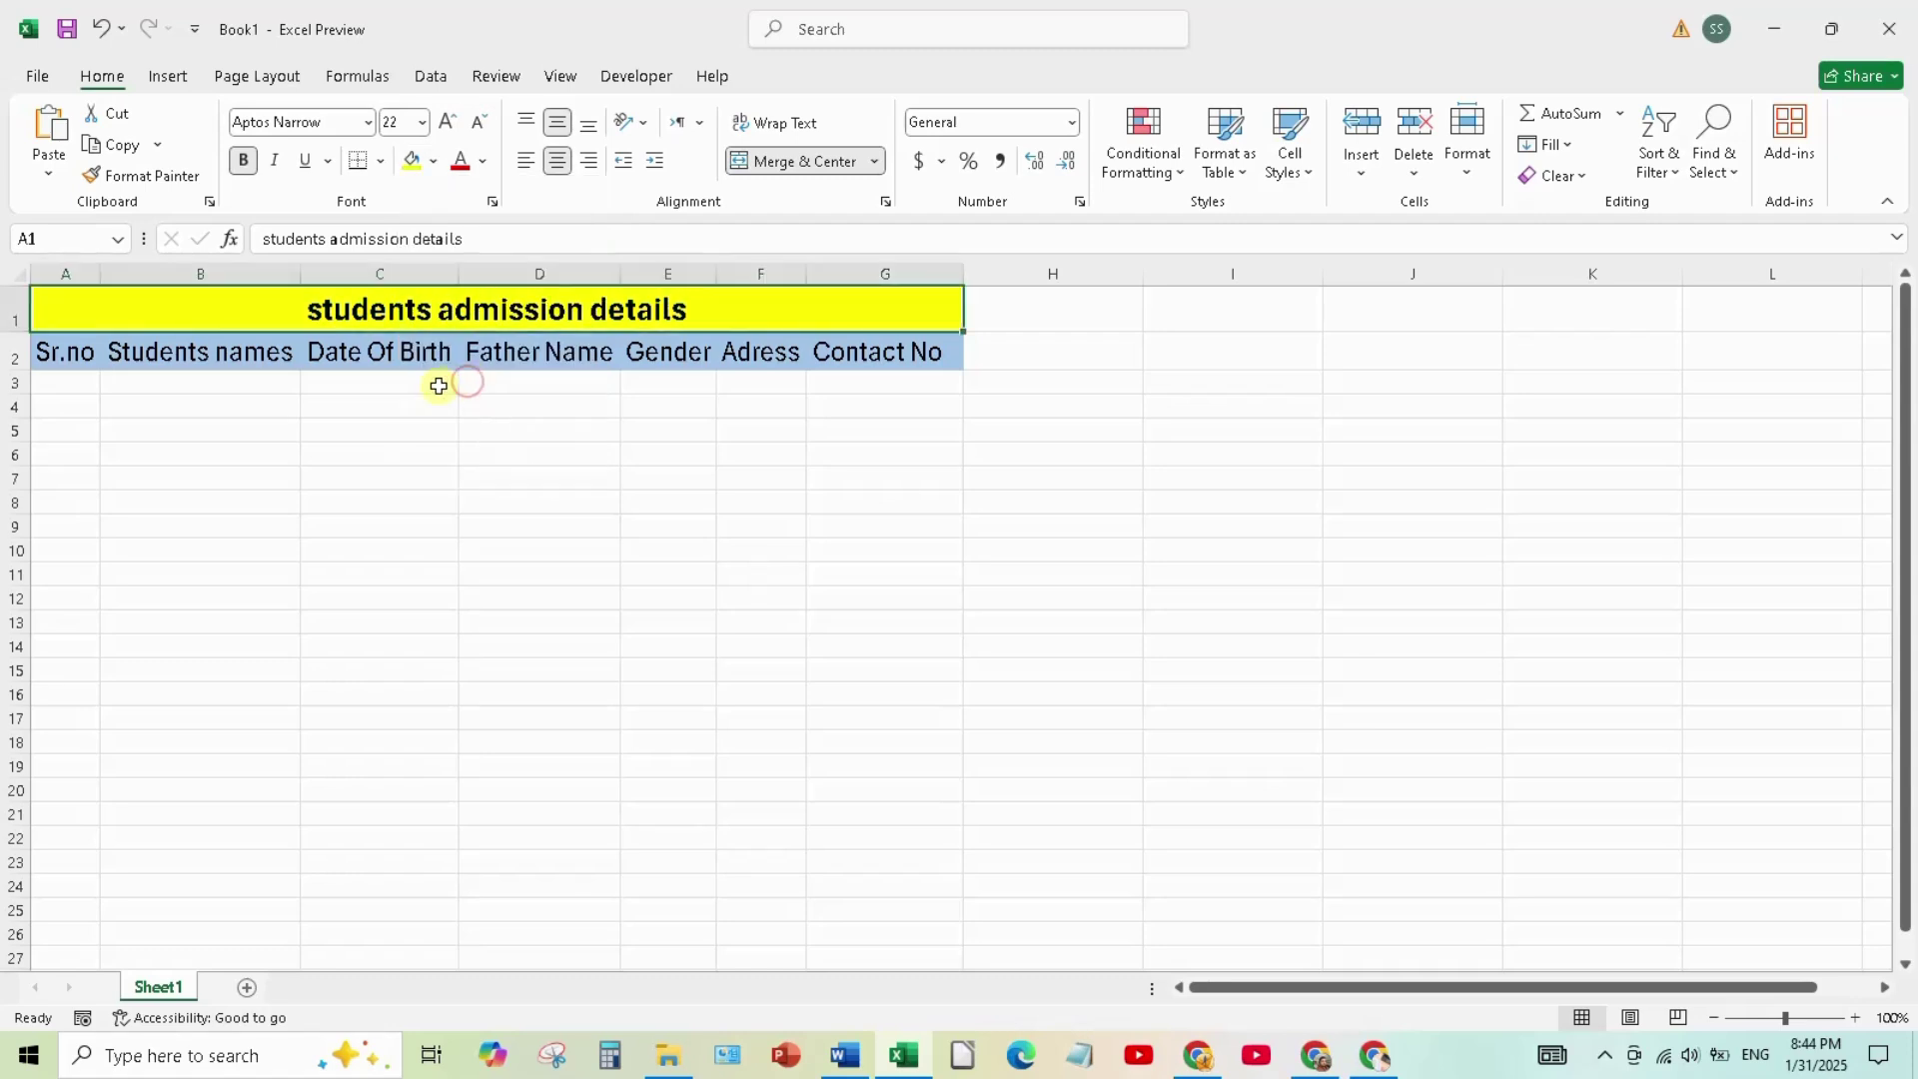
{"action": "left_click", "coordinate": [482, 161]}
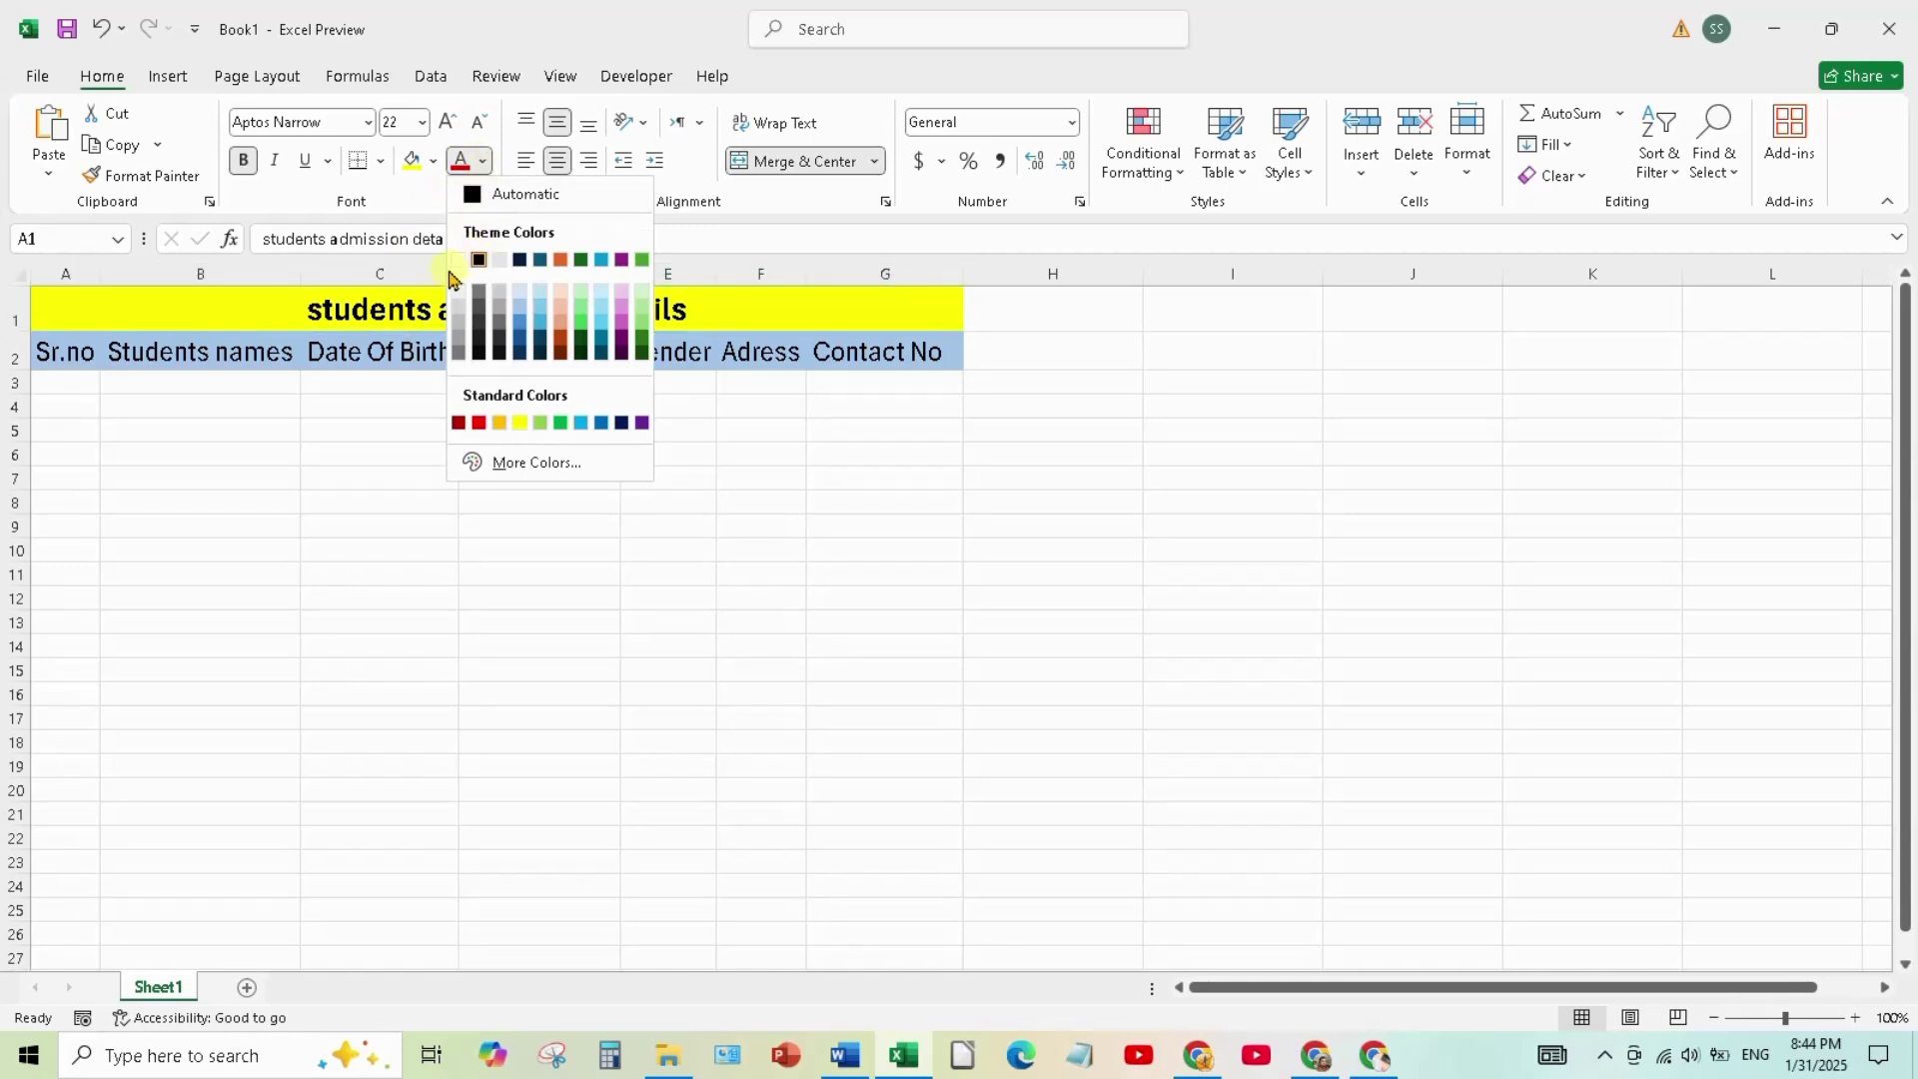
{"action": "left_click", "coordinate": [478, 423]}
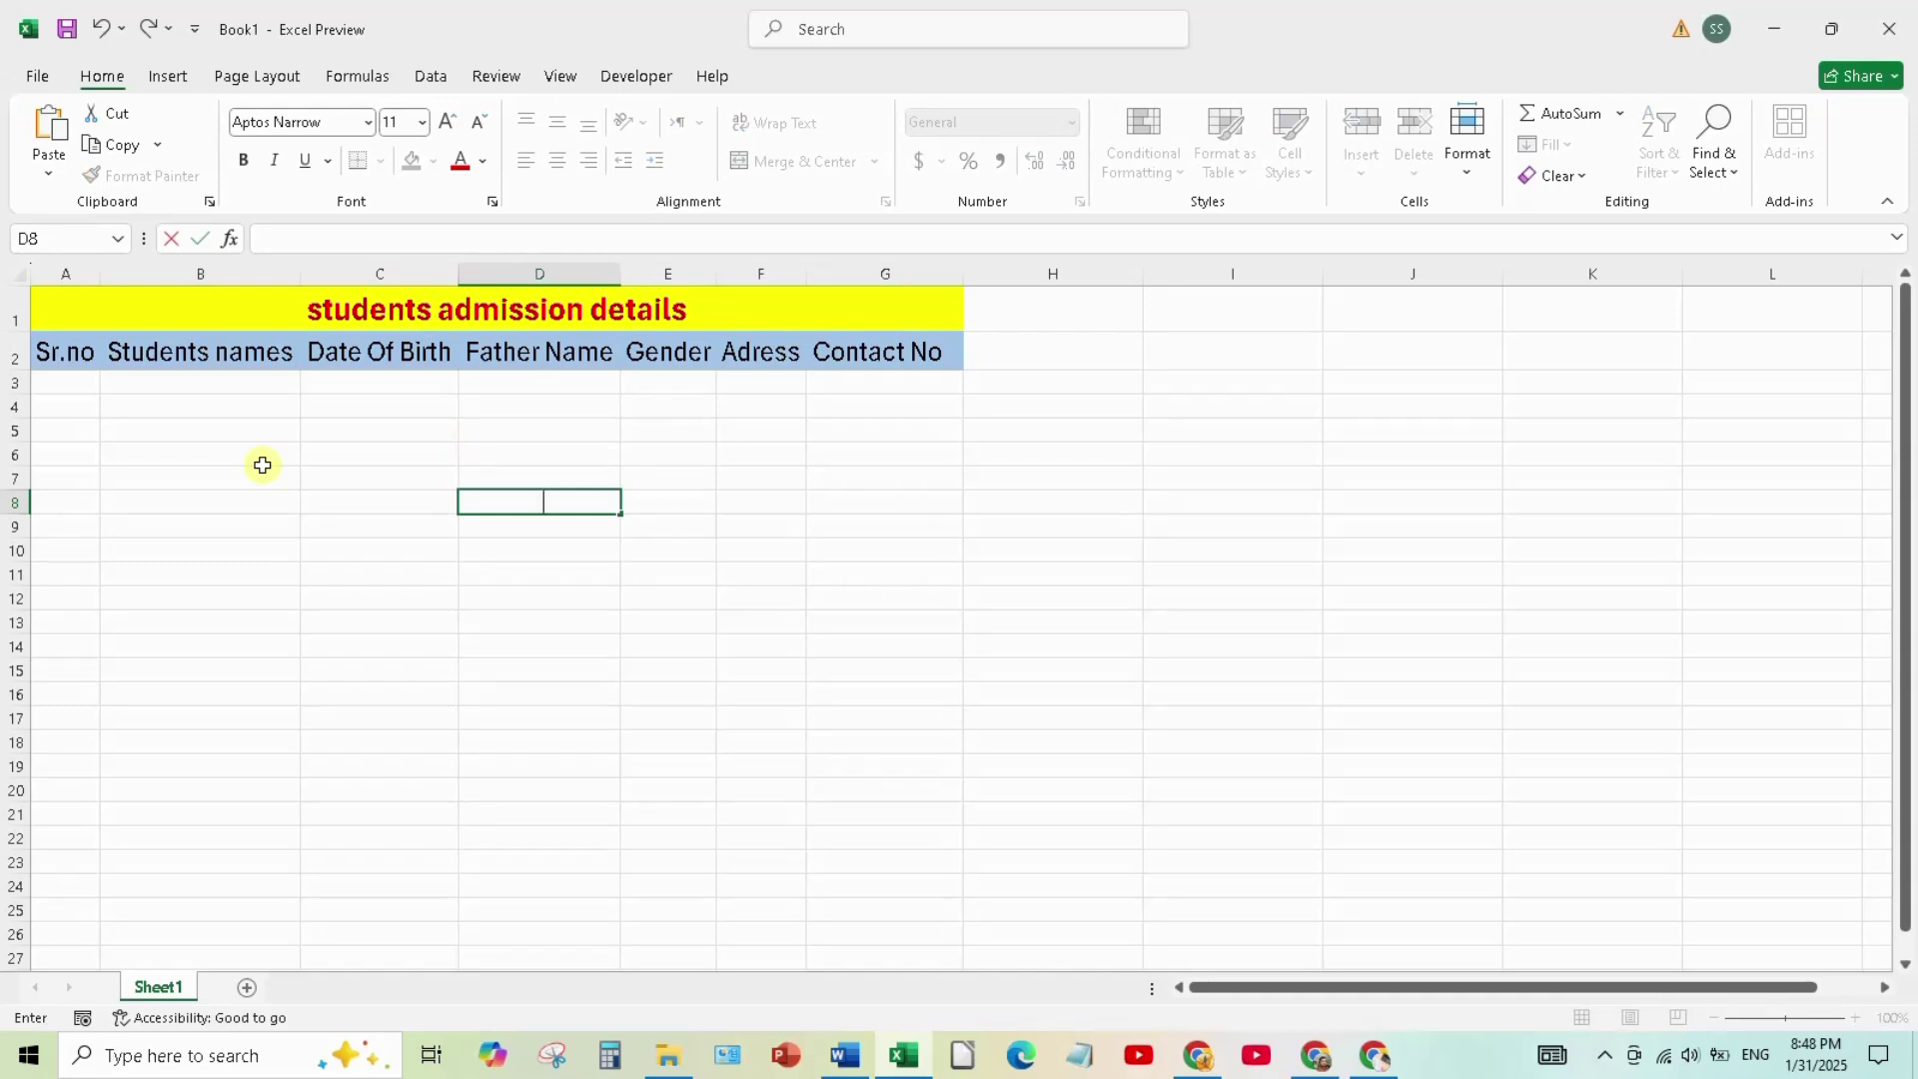
Apply All Borders to the range A1:G20
{"action": "mouse_move", "coordinate": [38, 300]}
{"action": "left_mouse_down"}
{"action": "mouse_move", "coordinate": [453, 649]}
{"action": "mouse_move", "coordinate": [552, 768]}
{"action": "left_mouse_up"}
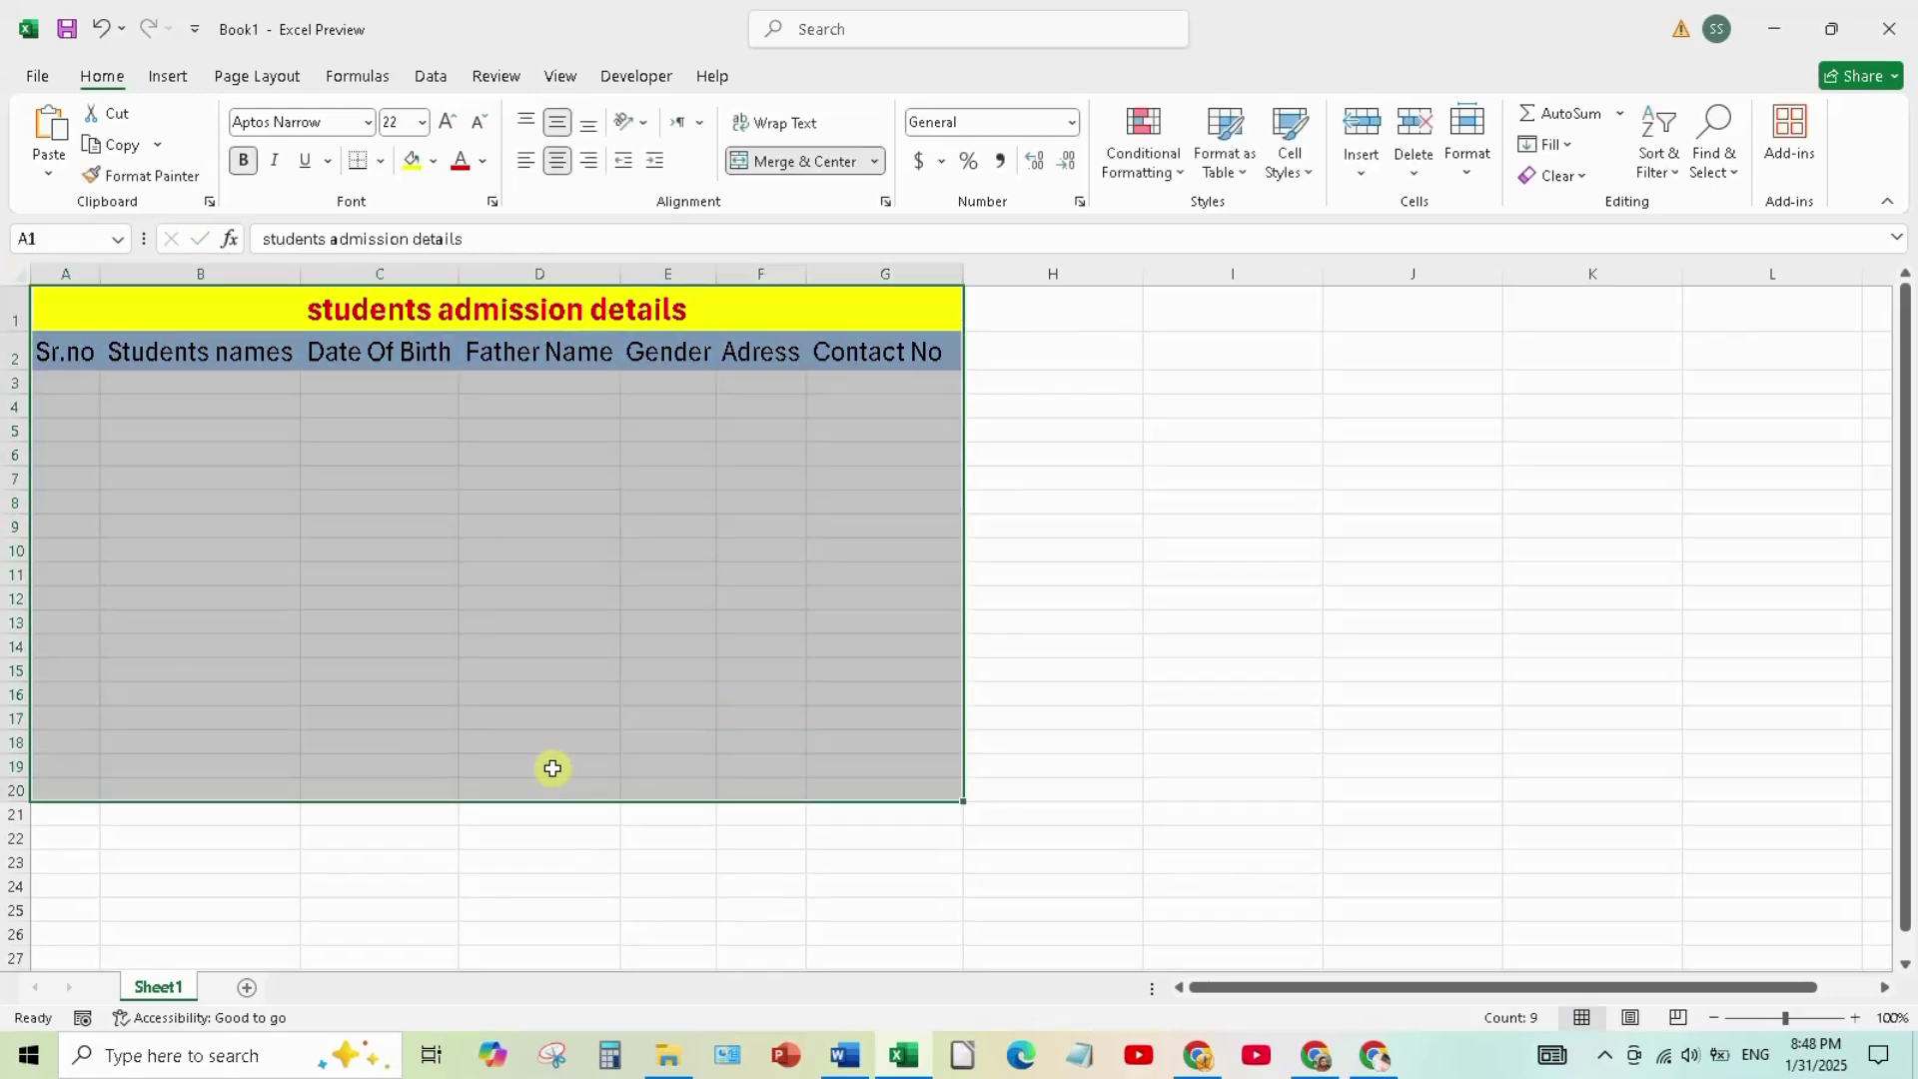
{"action": "left_click", "coordinate": [384, 165]}
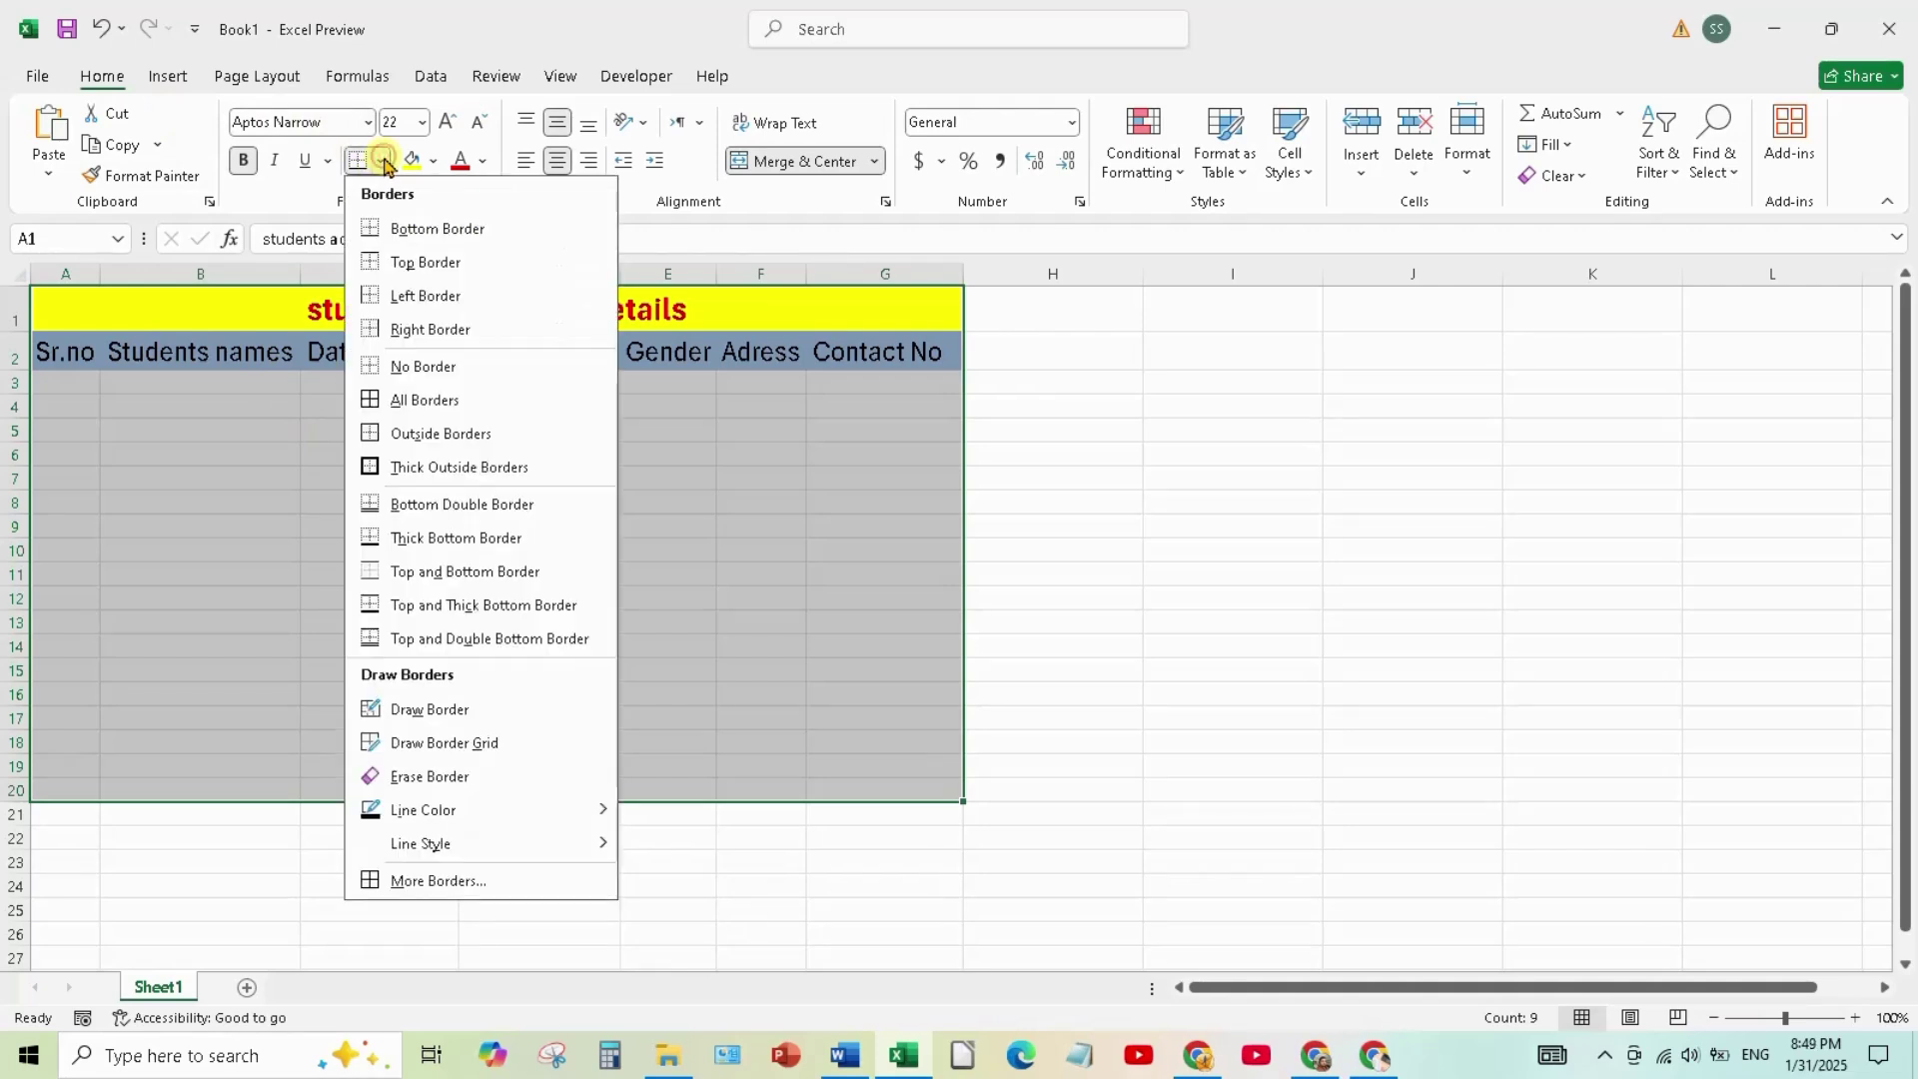
{"action": "left_click", "coordinate": [410, 399]}
{"action": "key", "text": "BackSpace"}
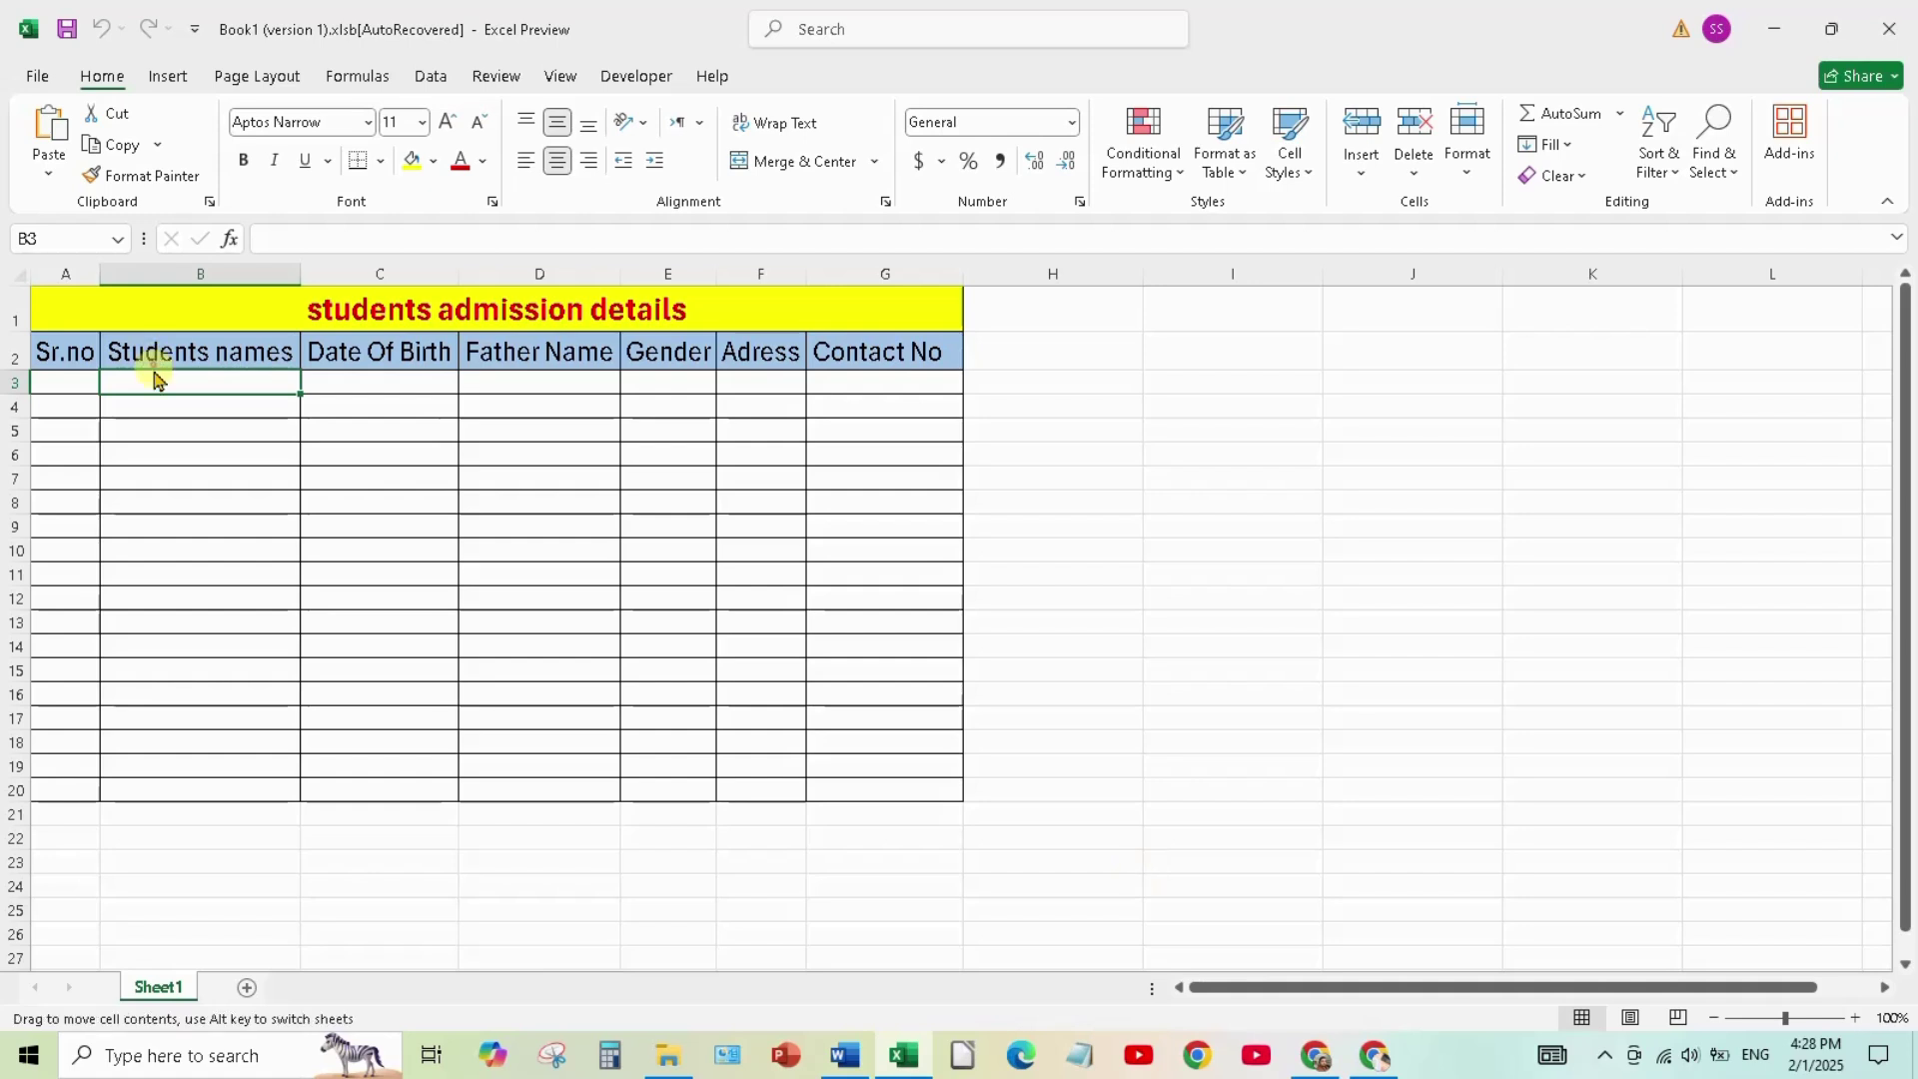
Select the row 2 headings and open Excel Options from the File backstage
{"action": "left_click_drag", "start_coordinate": [160, 357], "coordinate": [835, 364]}
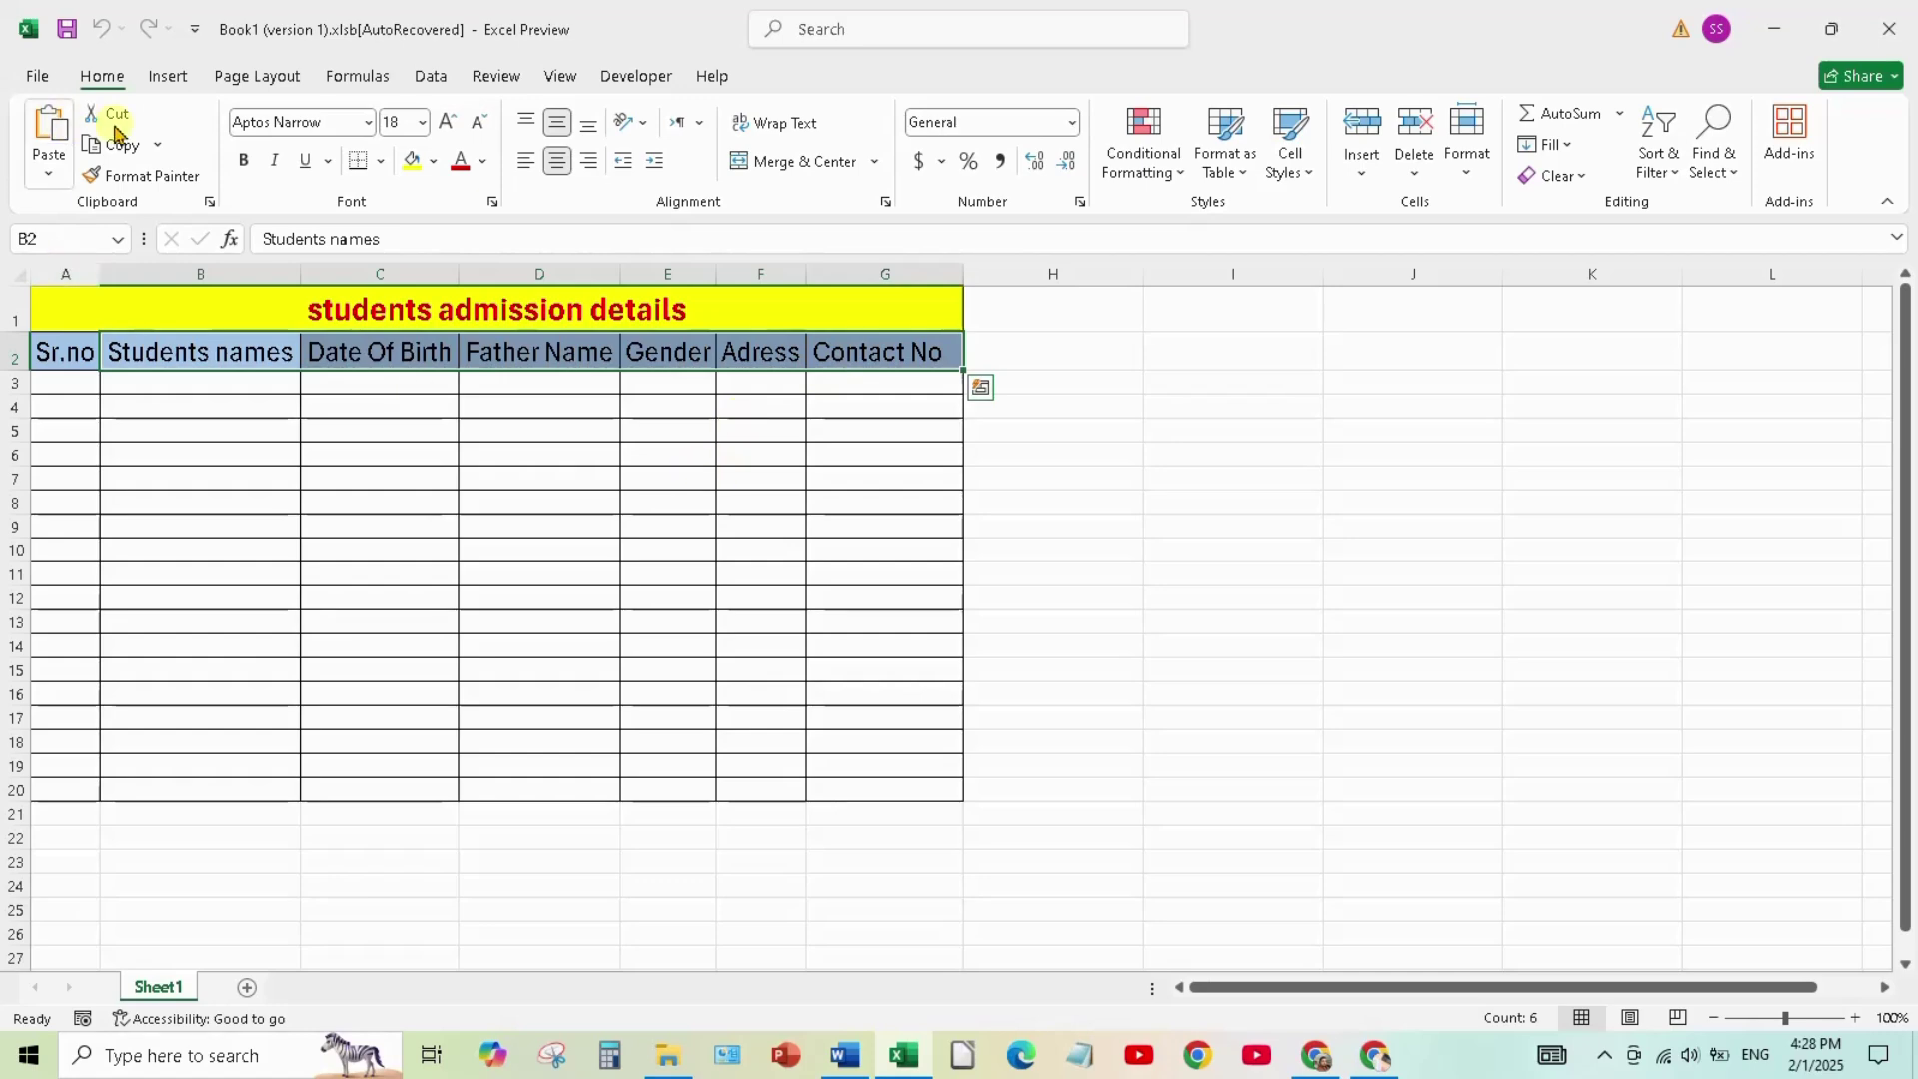
{"action": "left_click", "coordinate": [67, 33]}
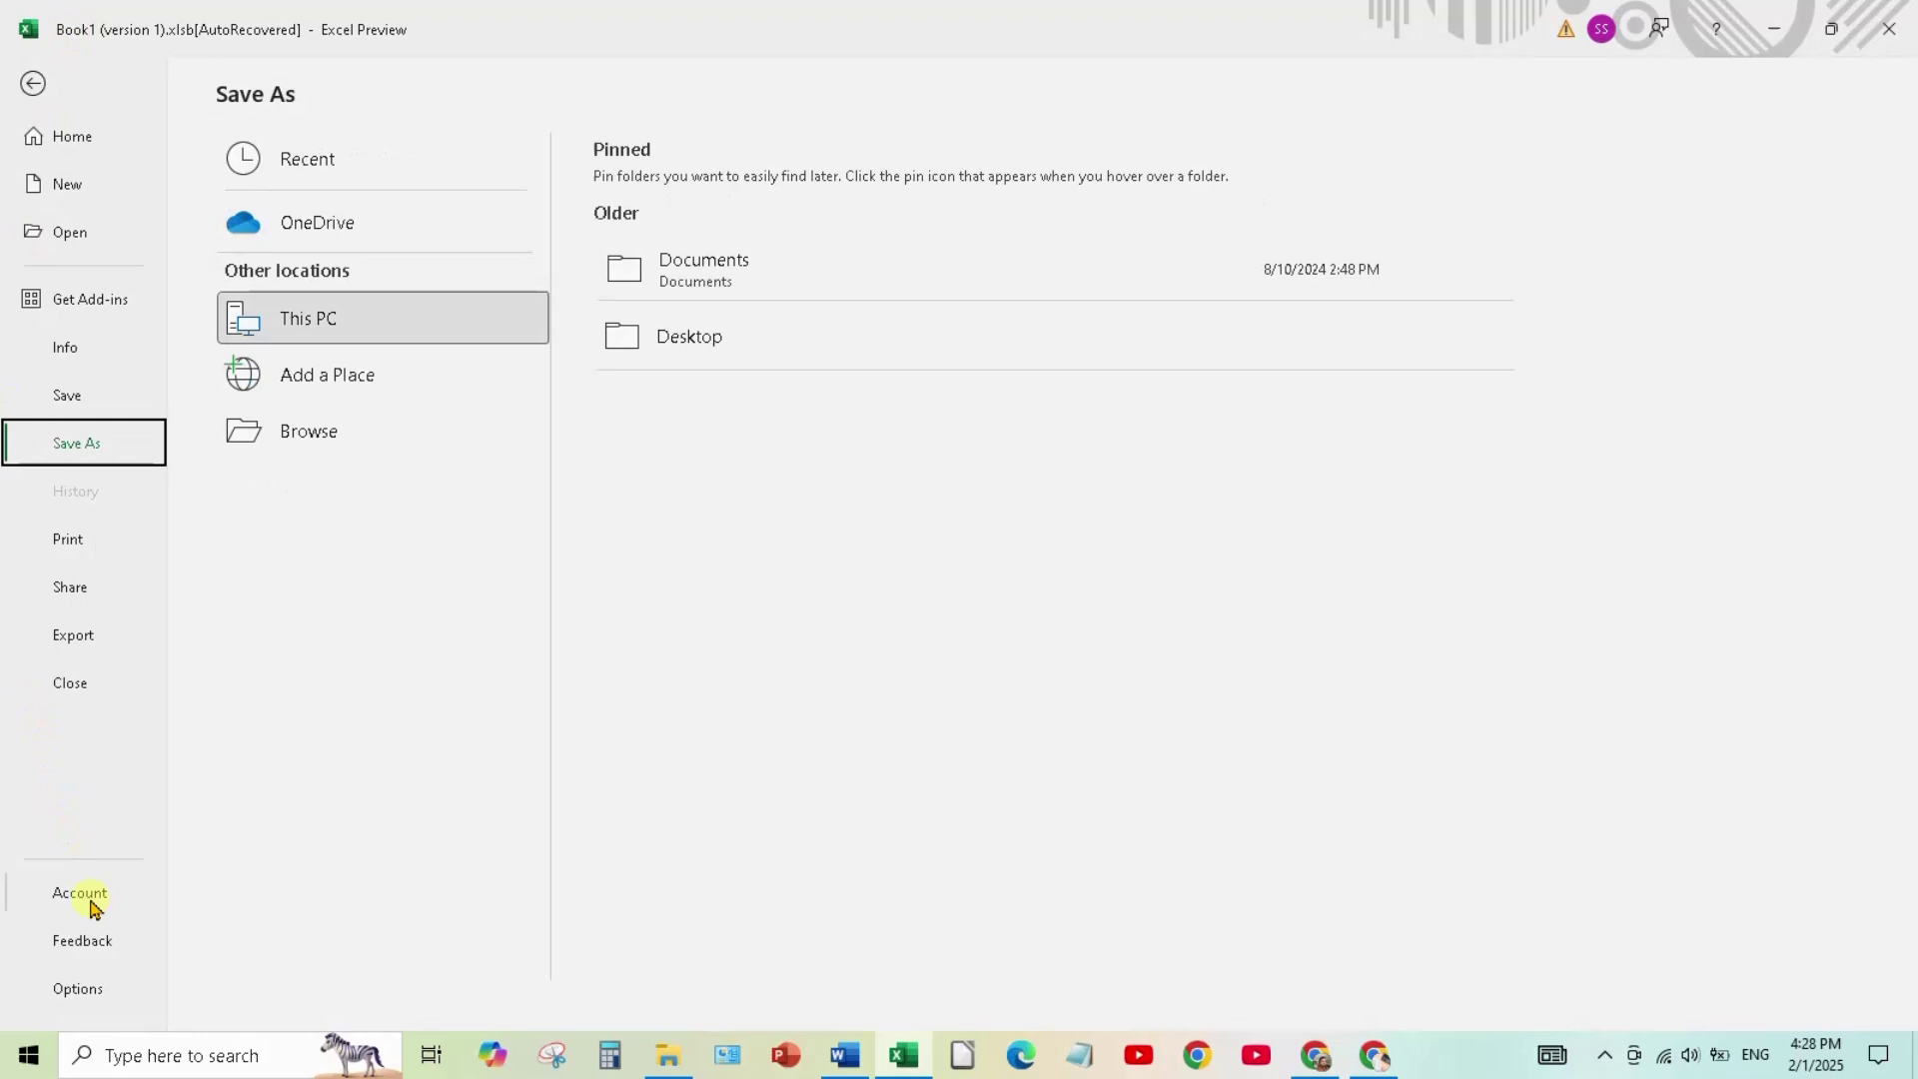
{"action": "left_click", "coordinate": [81, 988]}
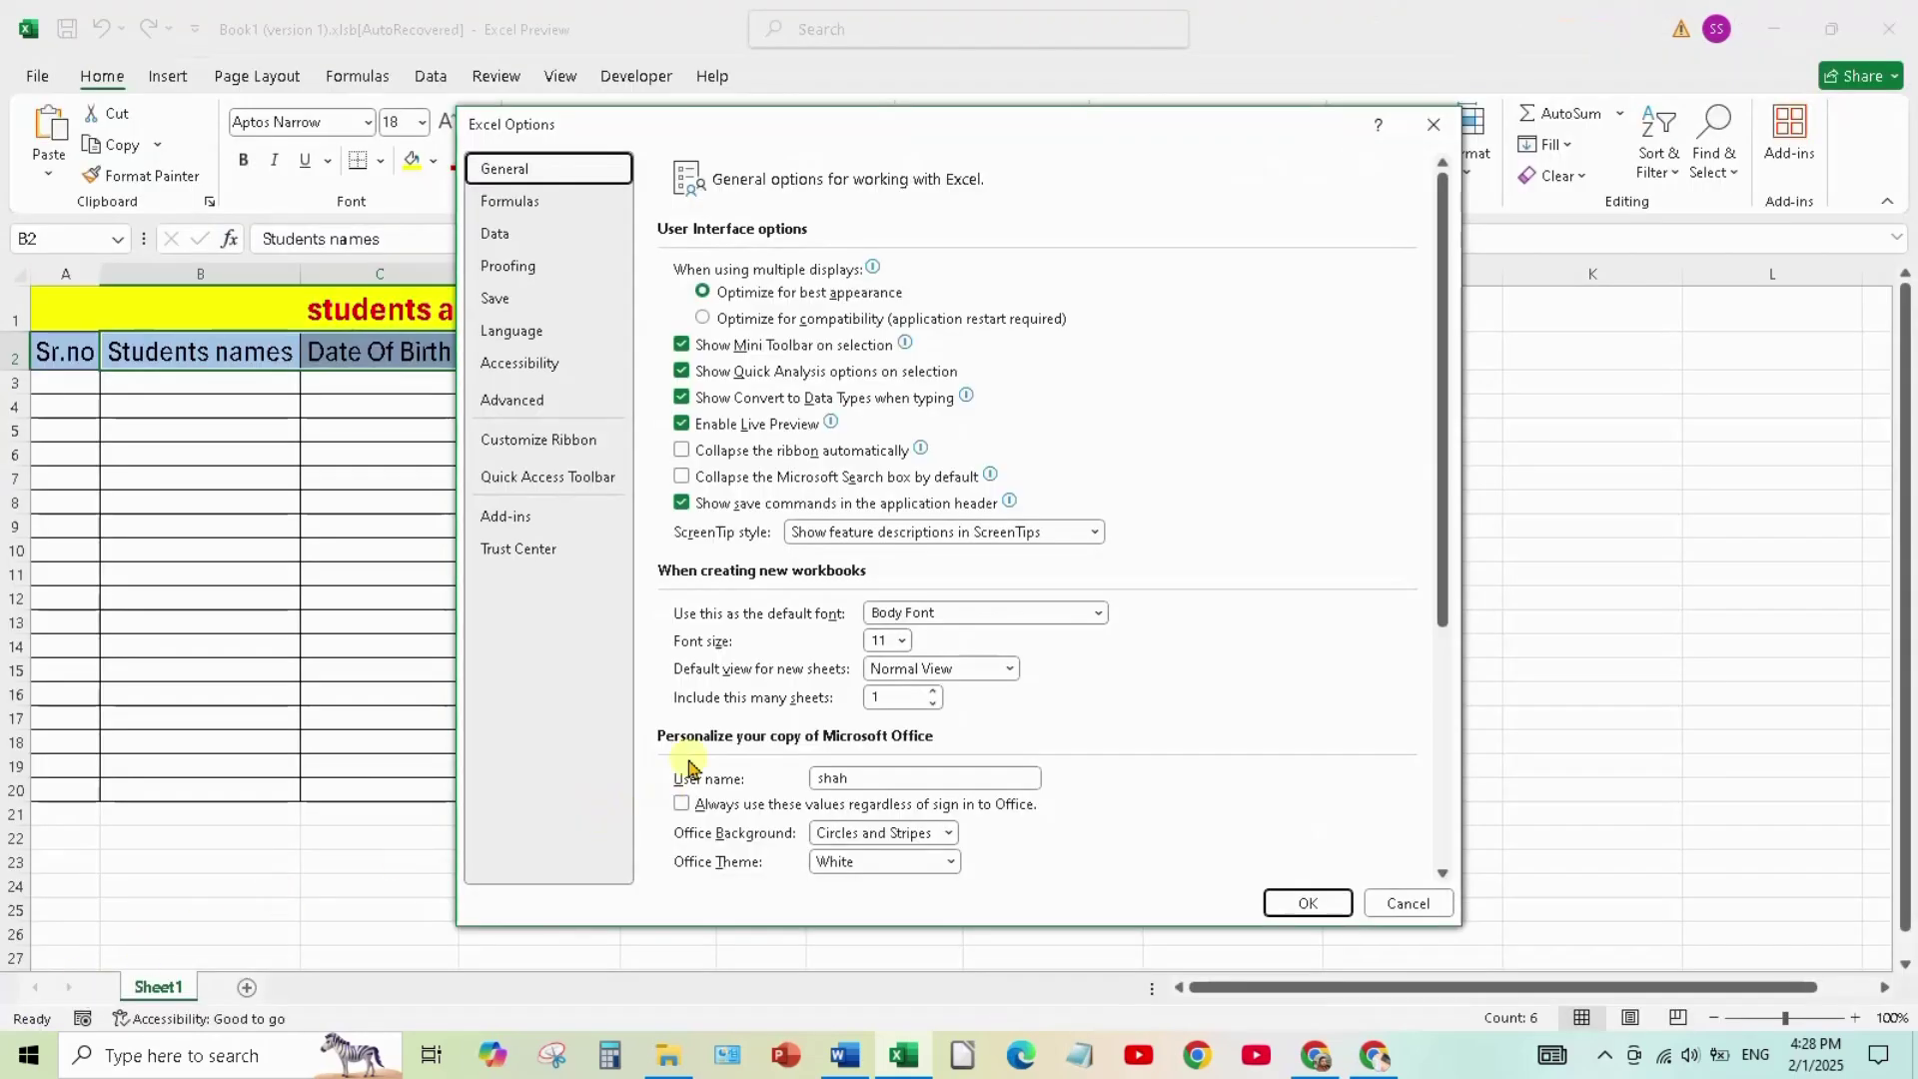
In Customize Ribbon, list All Commands and select the Form command
{"action": "left_click", "coordinate": [550, 452]}
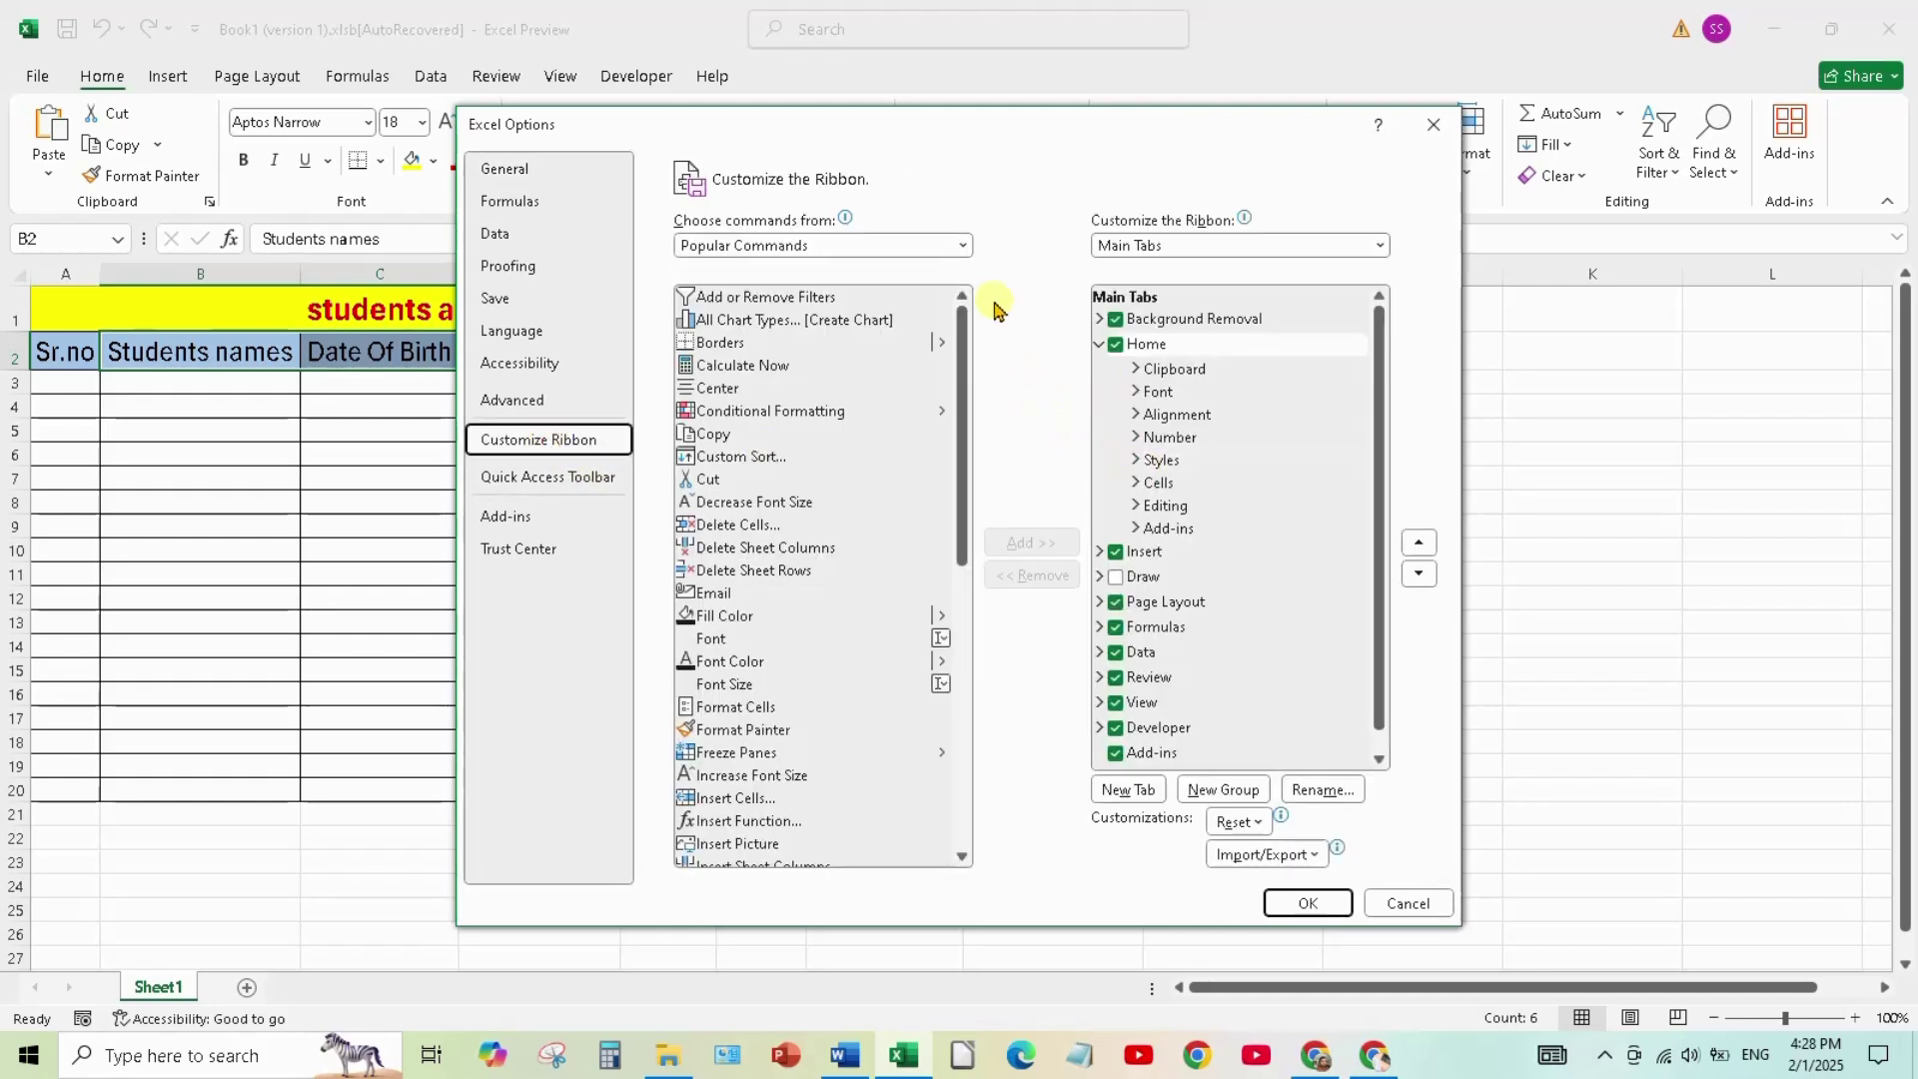
{"action": "left_click", "coordinate": [960, 247]}
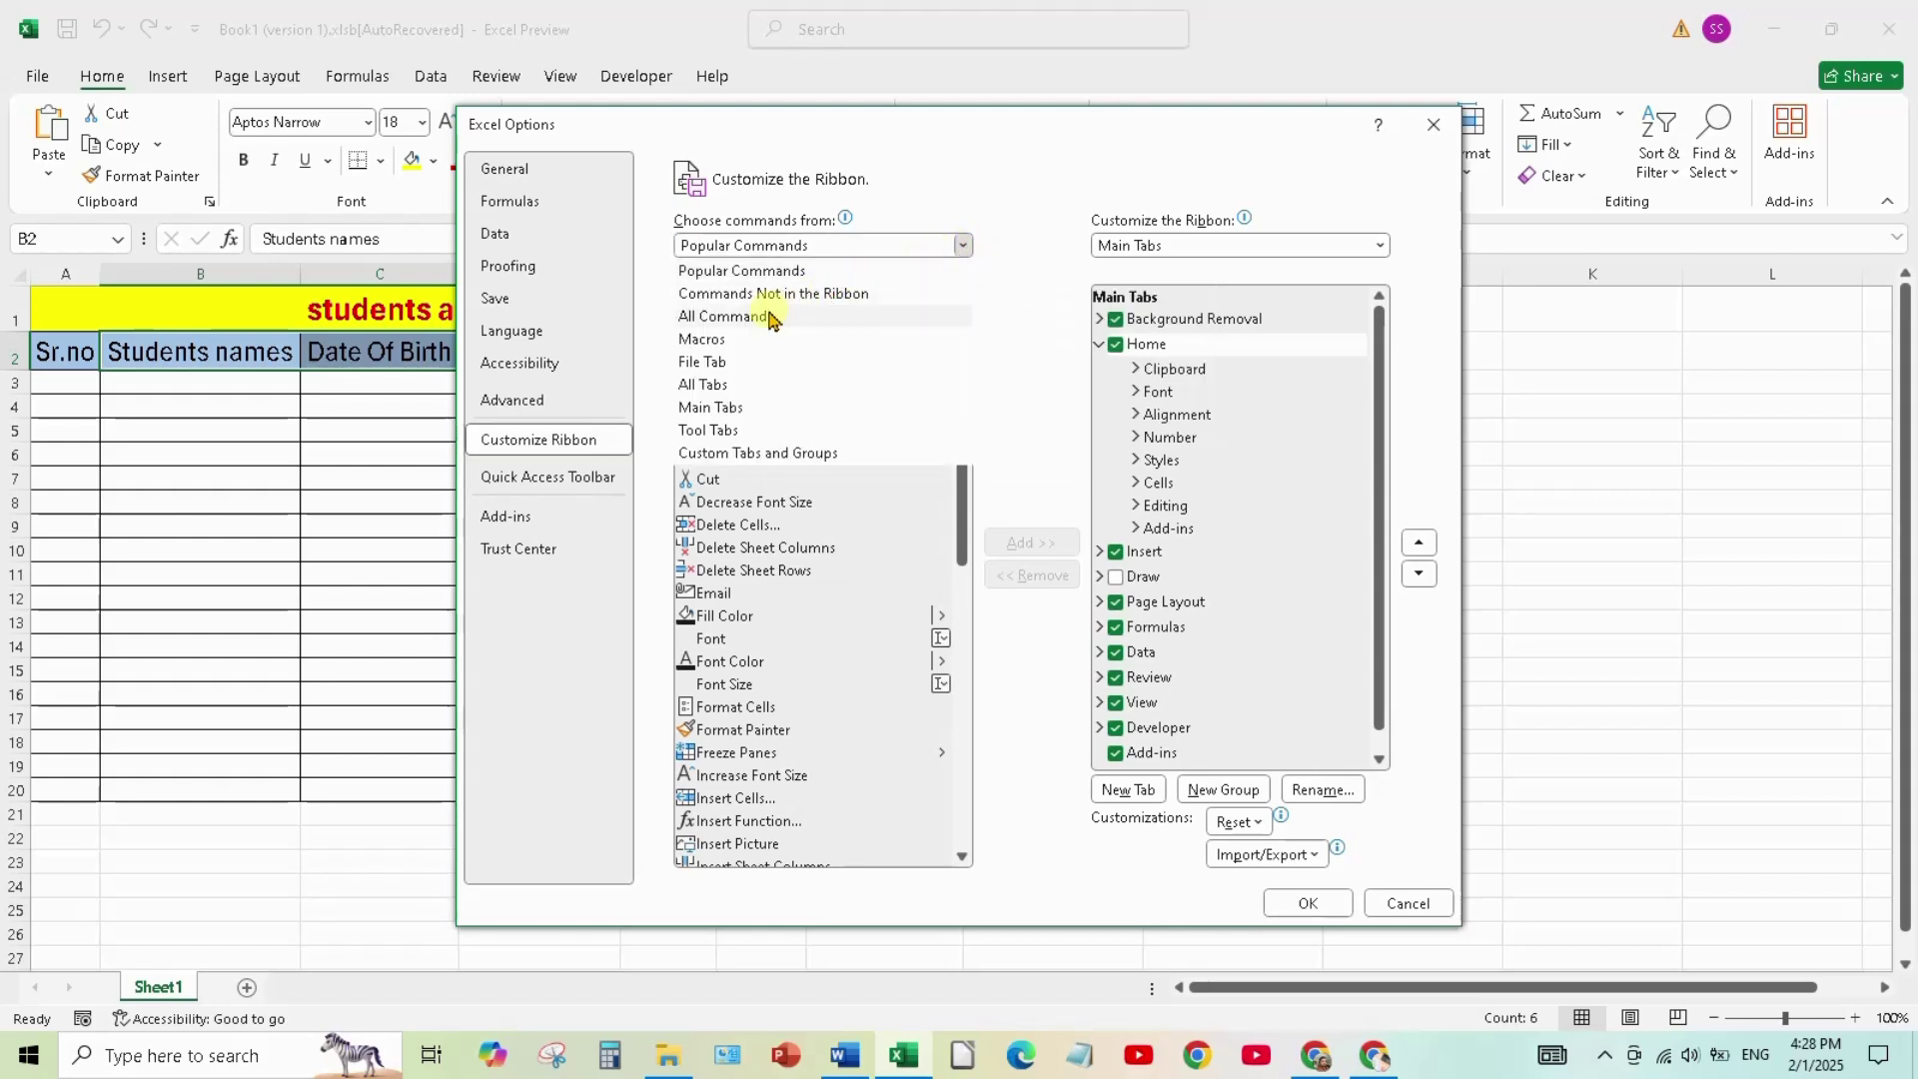
{"action": "key", "text": "Escape"}
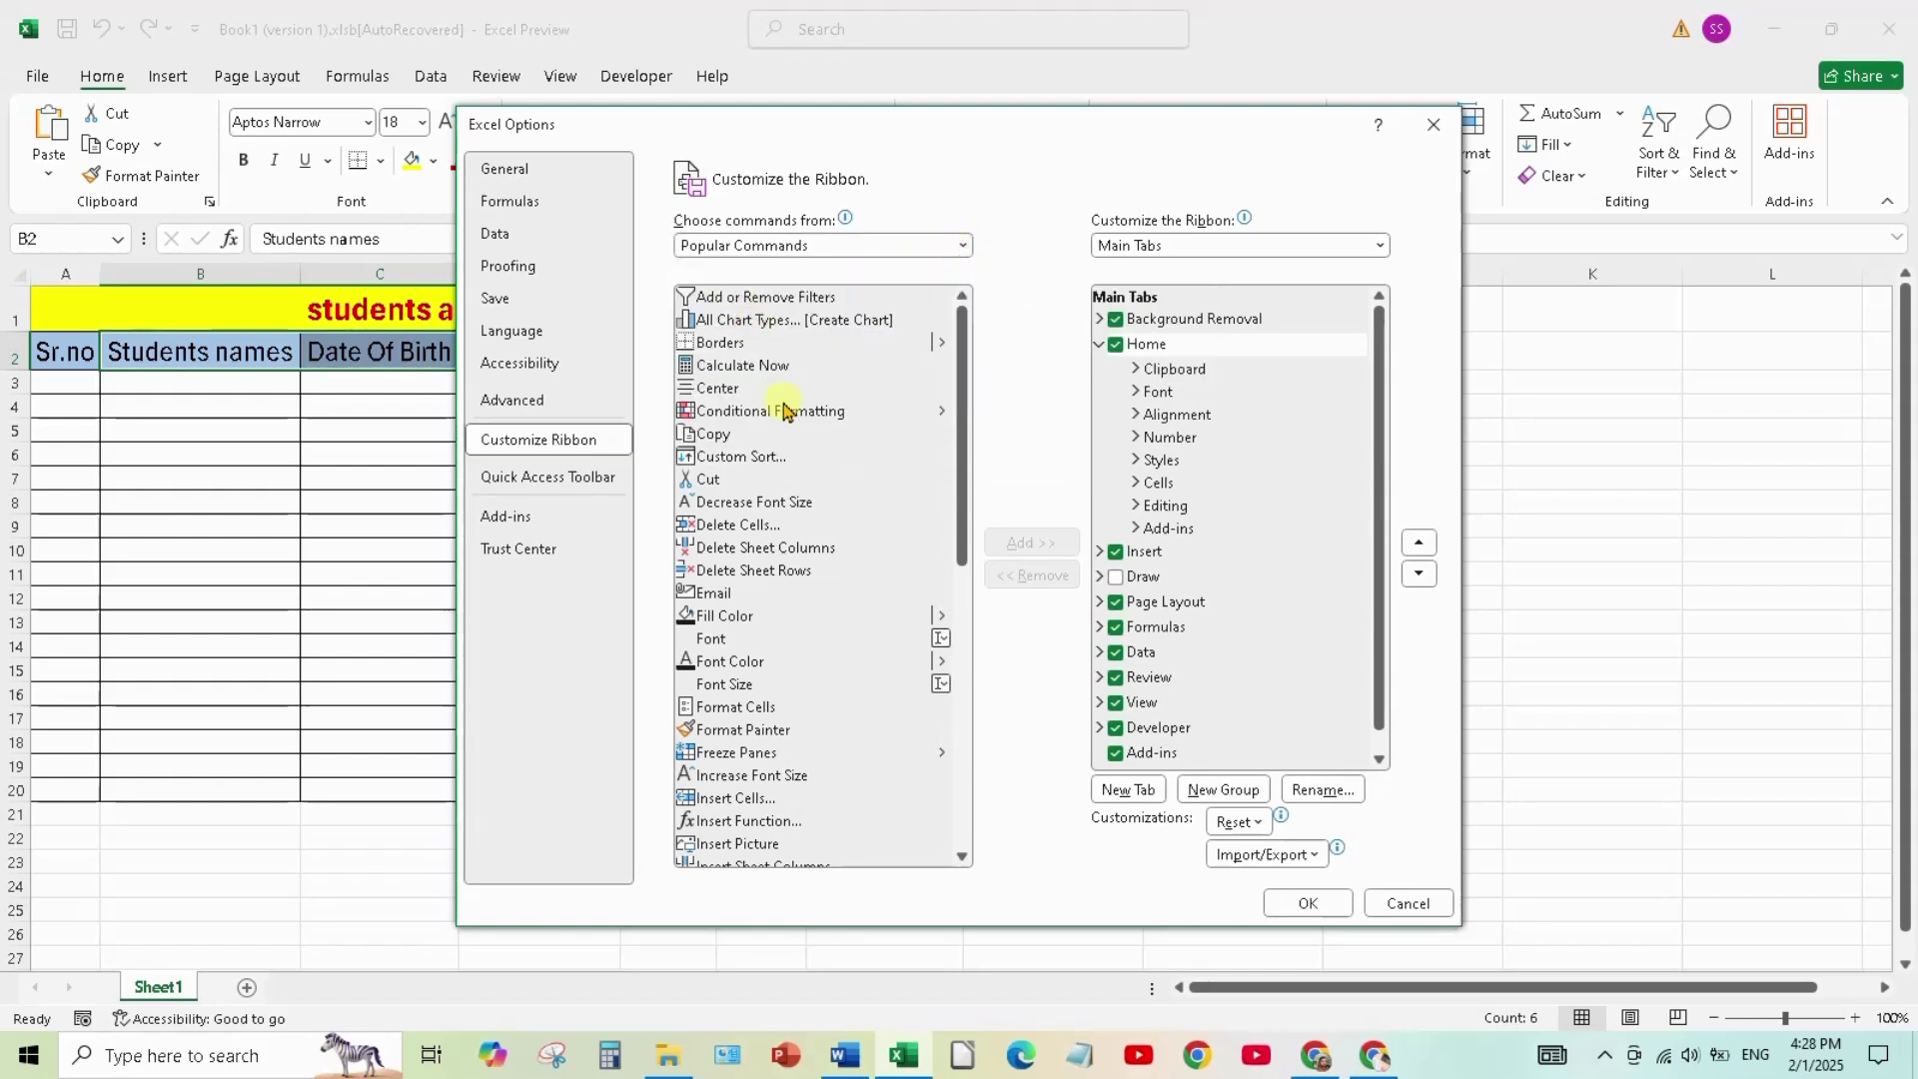
{"action": "key", "text": "Down"}
{"action": "left_click", "coordinate": [784, 548]}
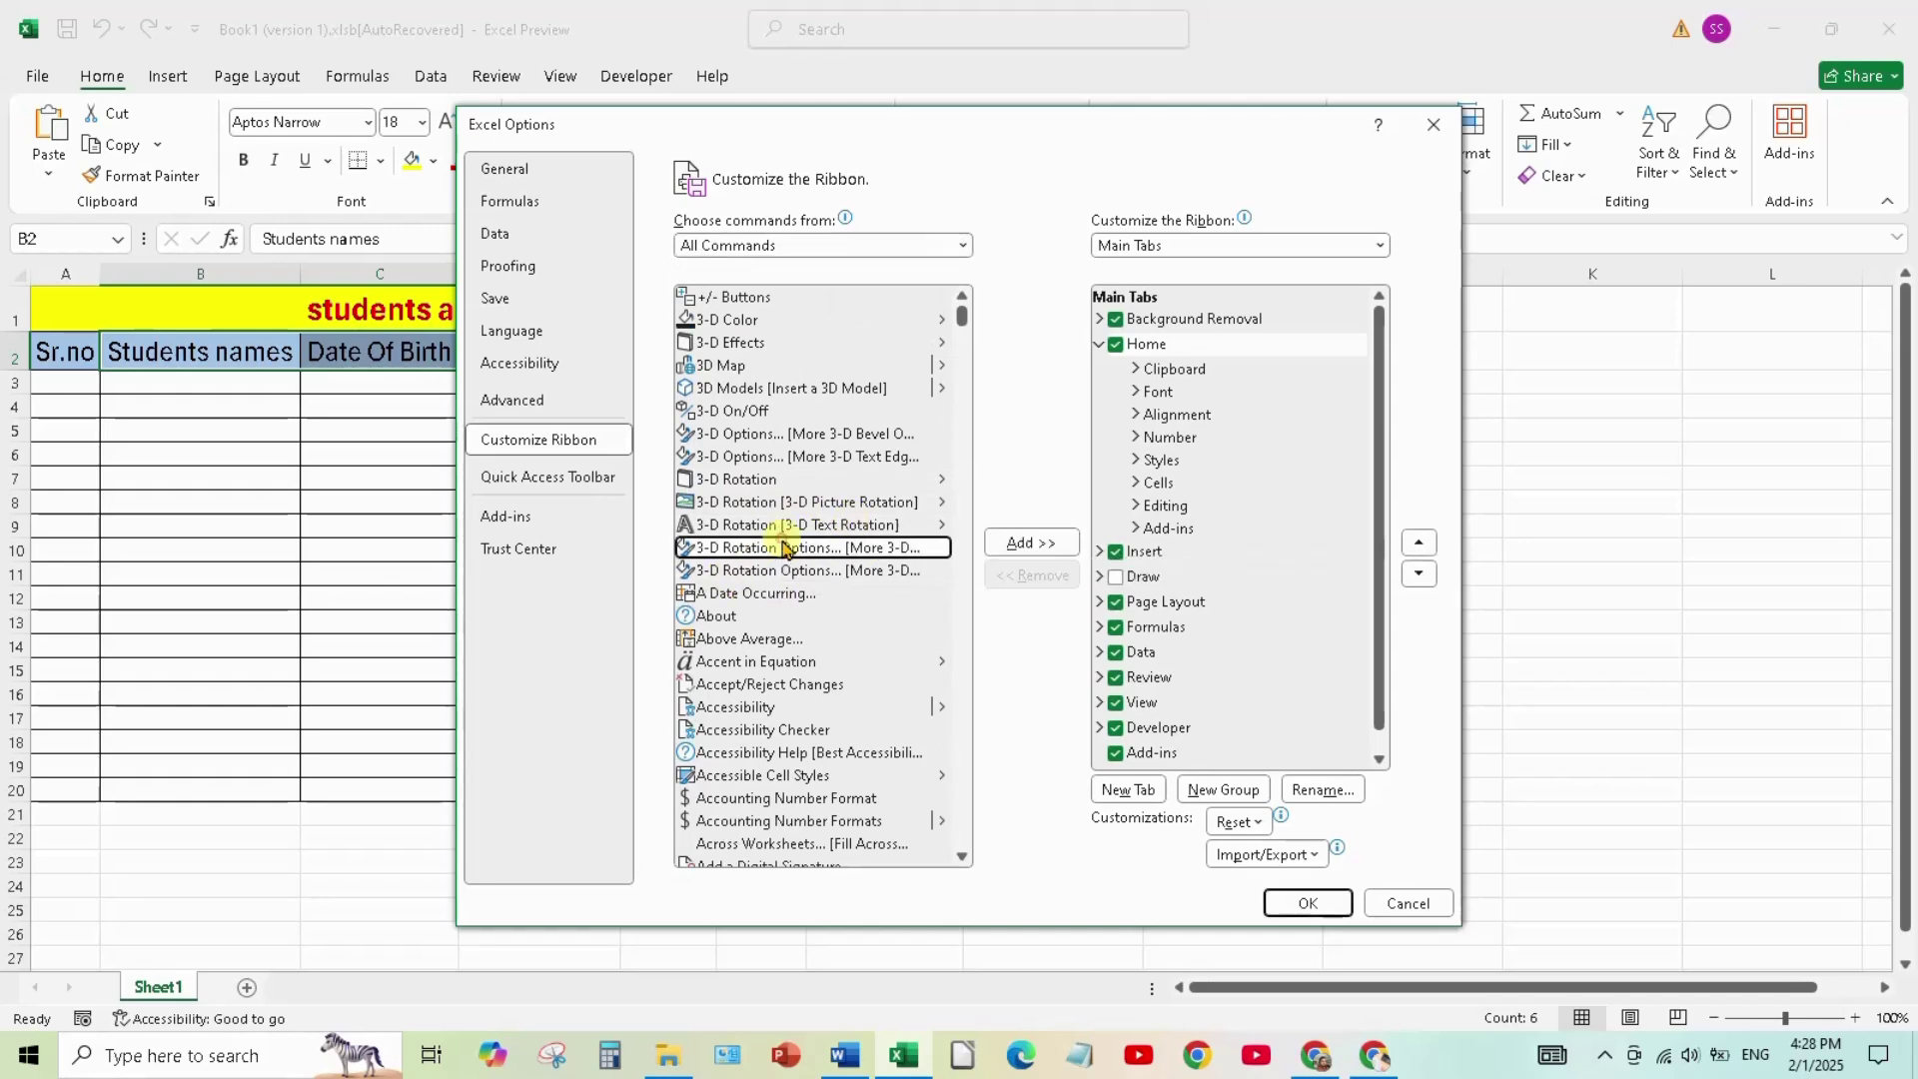
{"action": "key", "text": "f"}
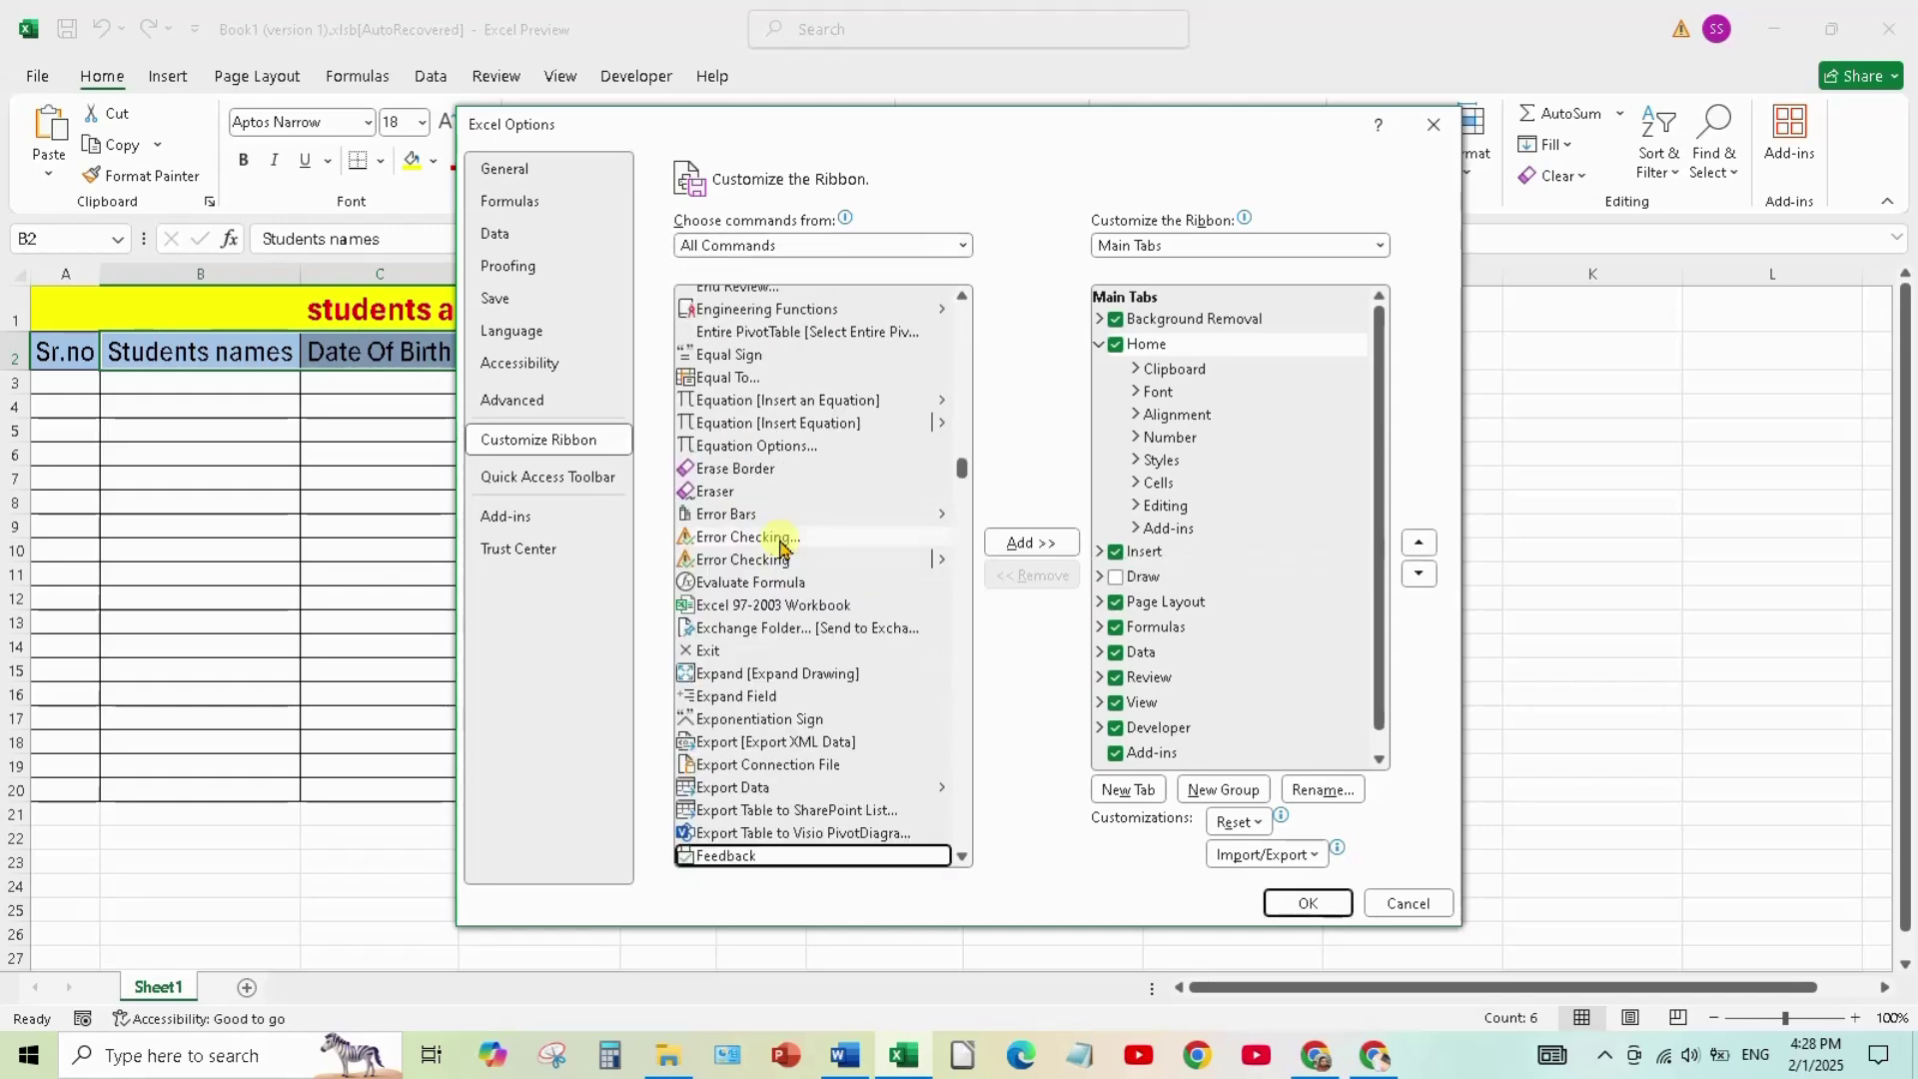
{"action": "scroll", "coordinate": [777, 835], "scroll_direction": "down", "scroll_amount": 2}
{"action": "scroll", "coordinate": [773, 839], "scroll_direction": "down", "scroll_amount": 2}
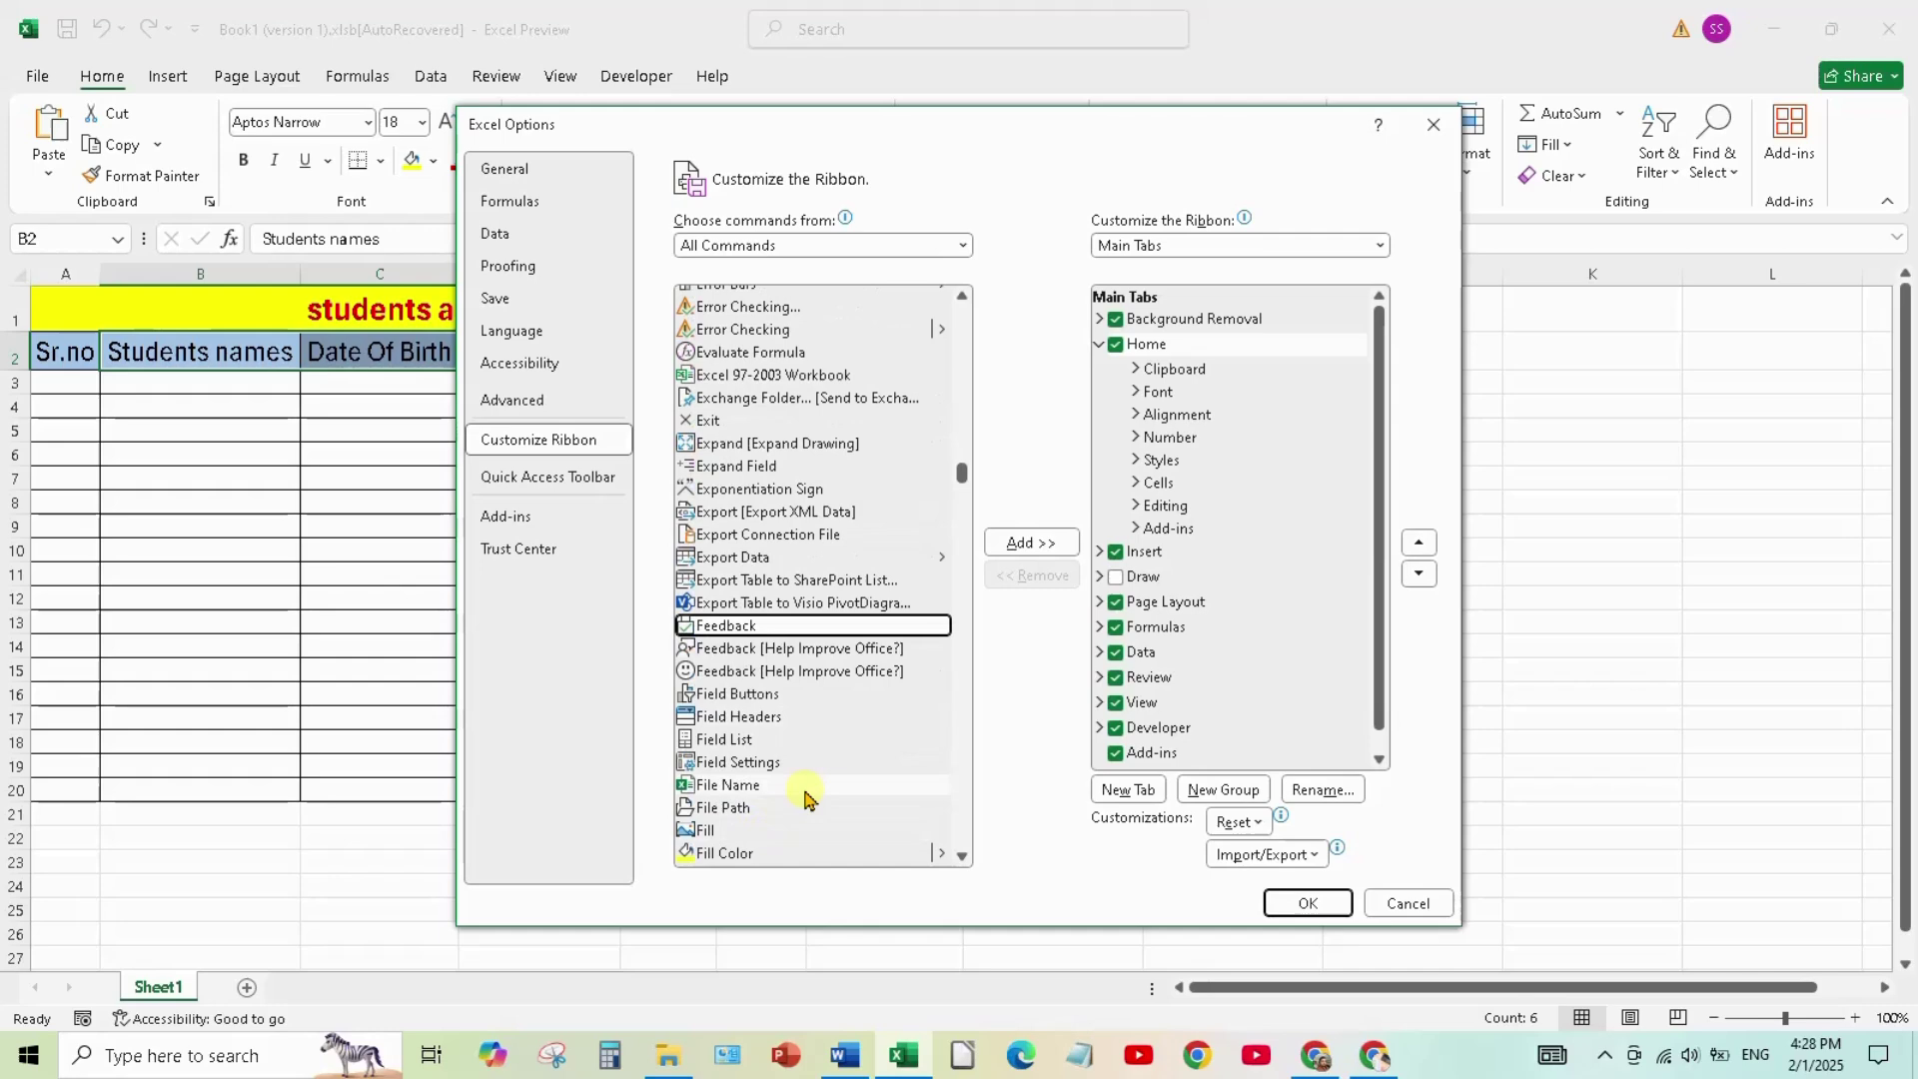
{"action": "scroll", "coordinate": [804, 789], "scroll_direction": "down", "scroll_amount": 2}
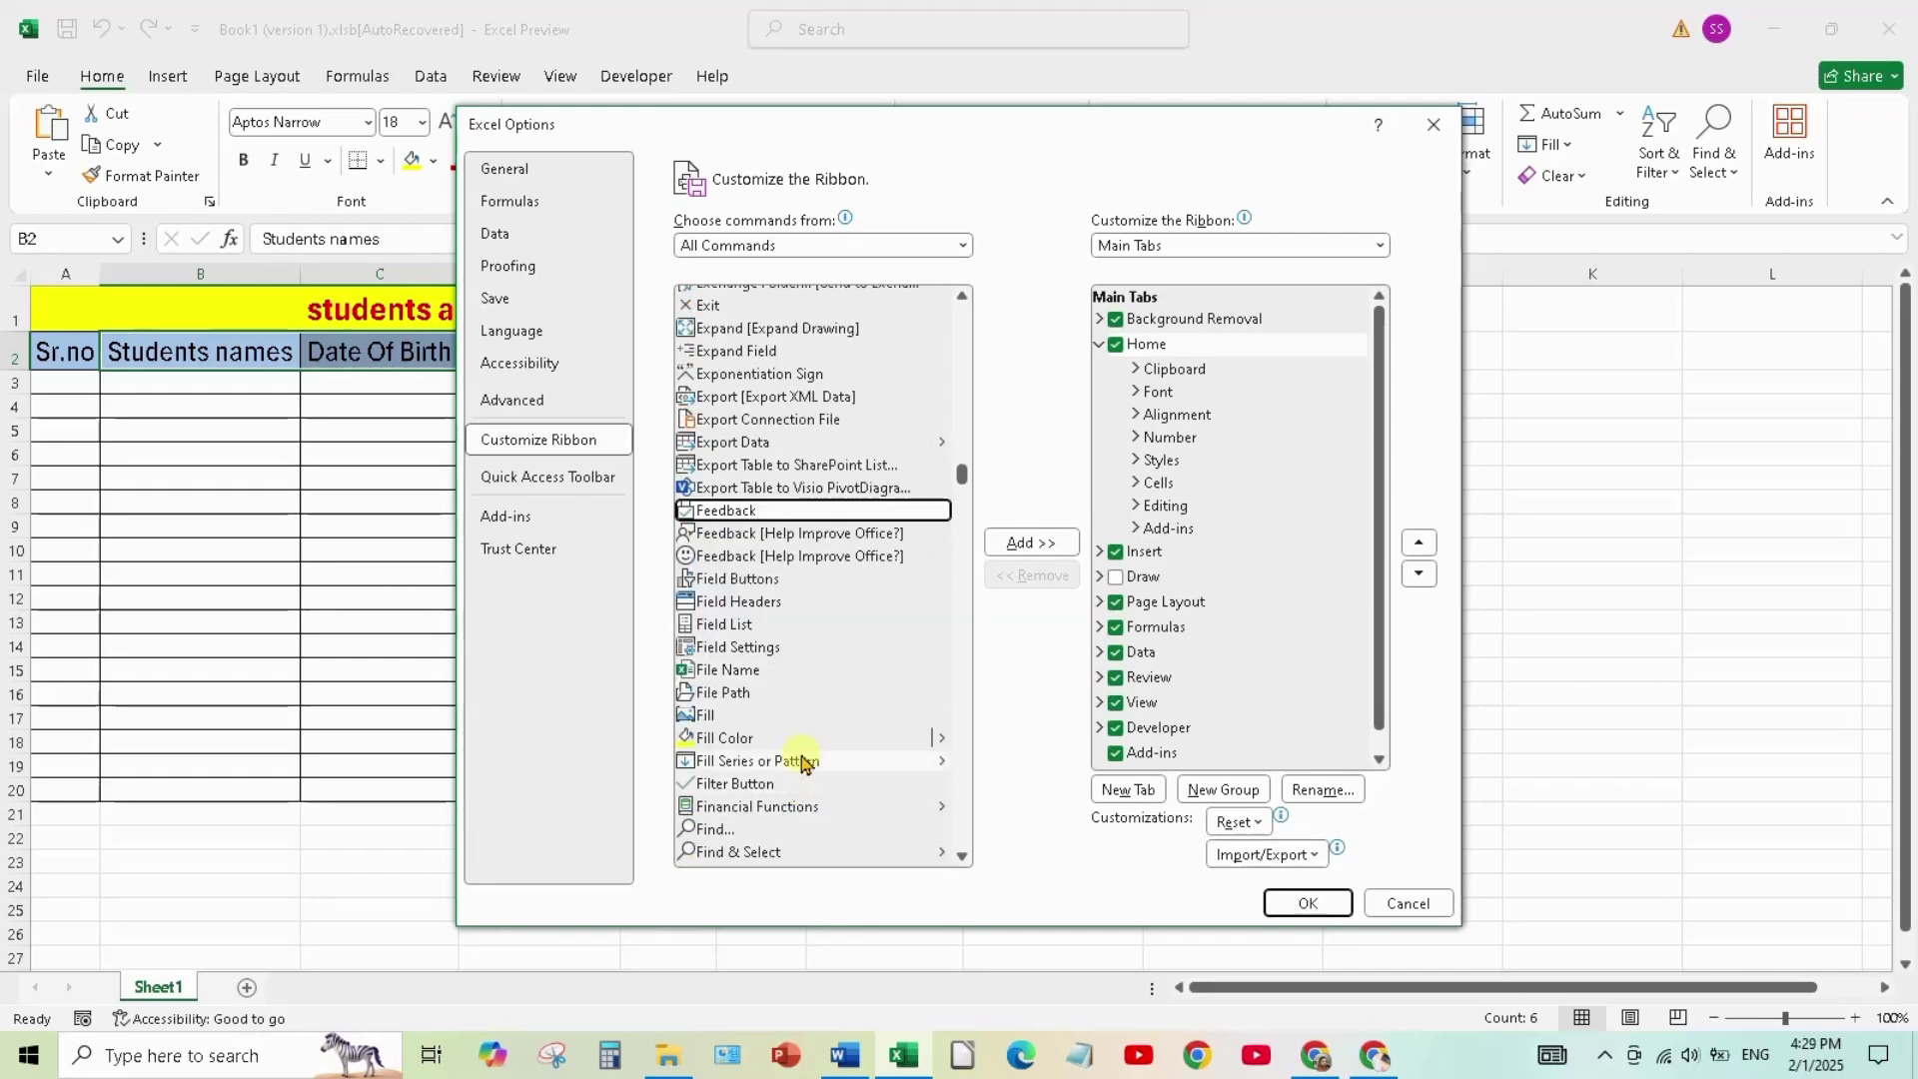
{"action": "scroll", "coordinate": [802, 764], "scroll_direction": "down", "scroll_amount": 2}
{"action": "scroll", "coordinate": [802, 762], "scroll_direction": "down", "scroll_amount": 2}
{"action": "scroll", "coordinate": [802, 762], "scroll_direction": "down", "scroll_amount": 2}
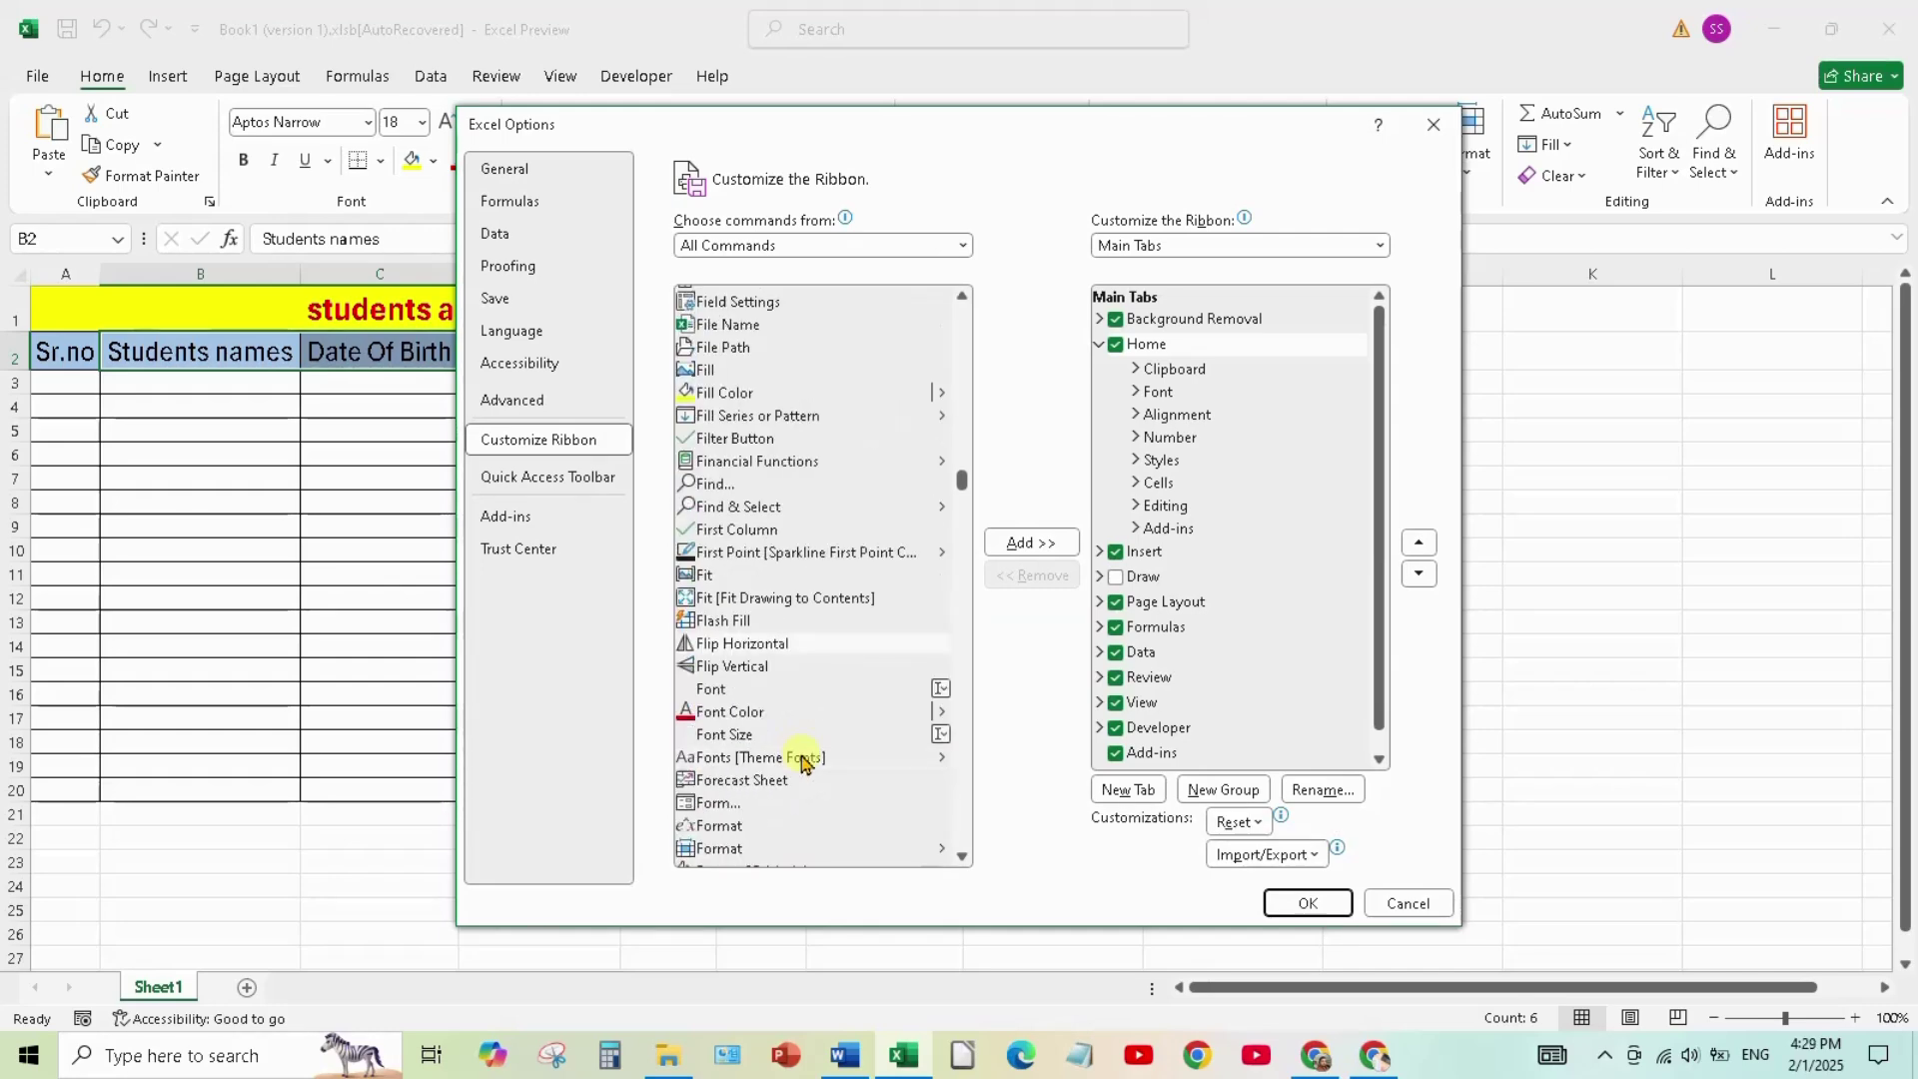
{"action": "left_click", "coordinate": [711, 807]}
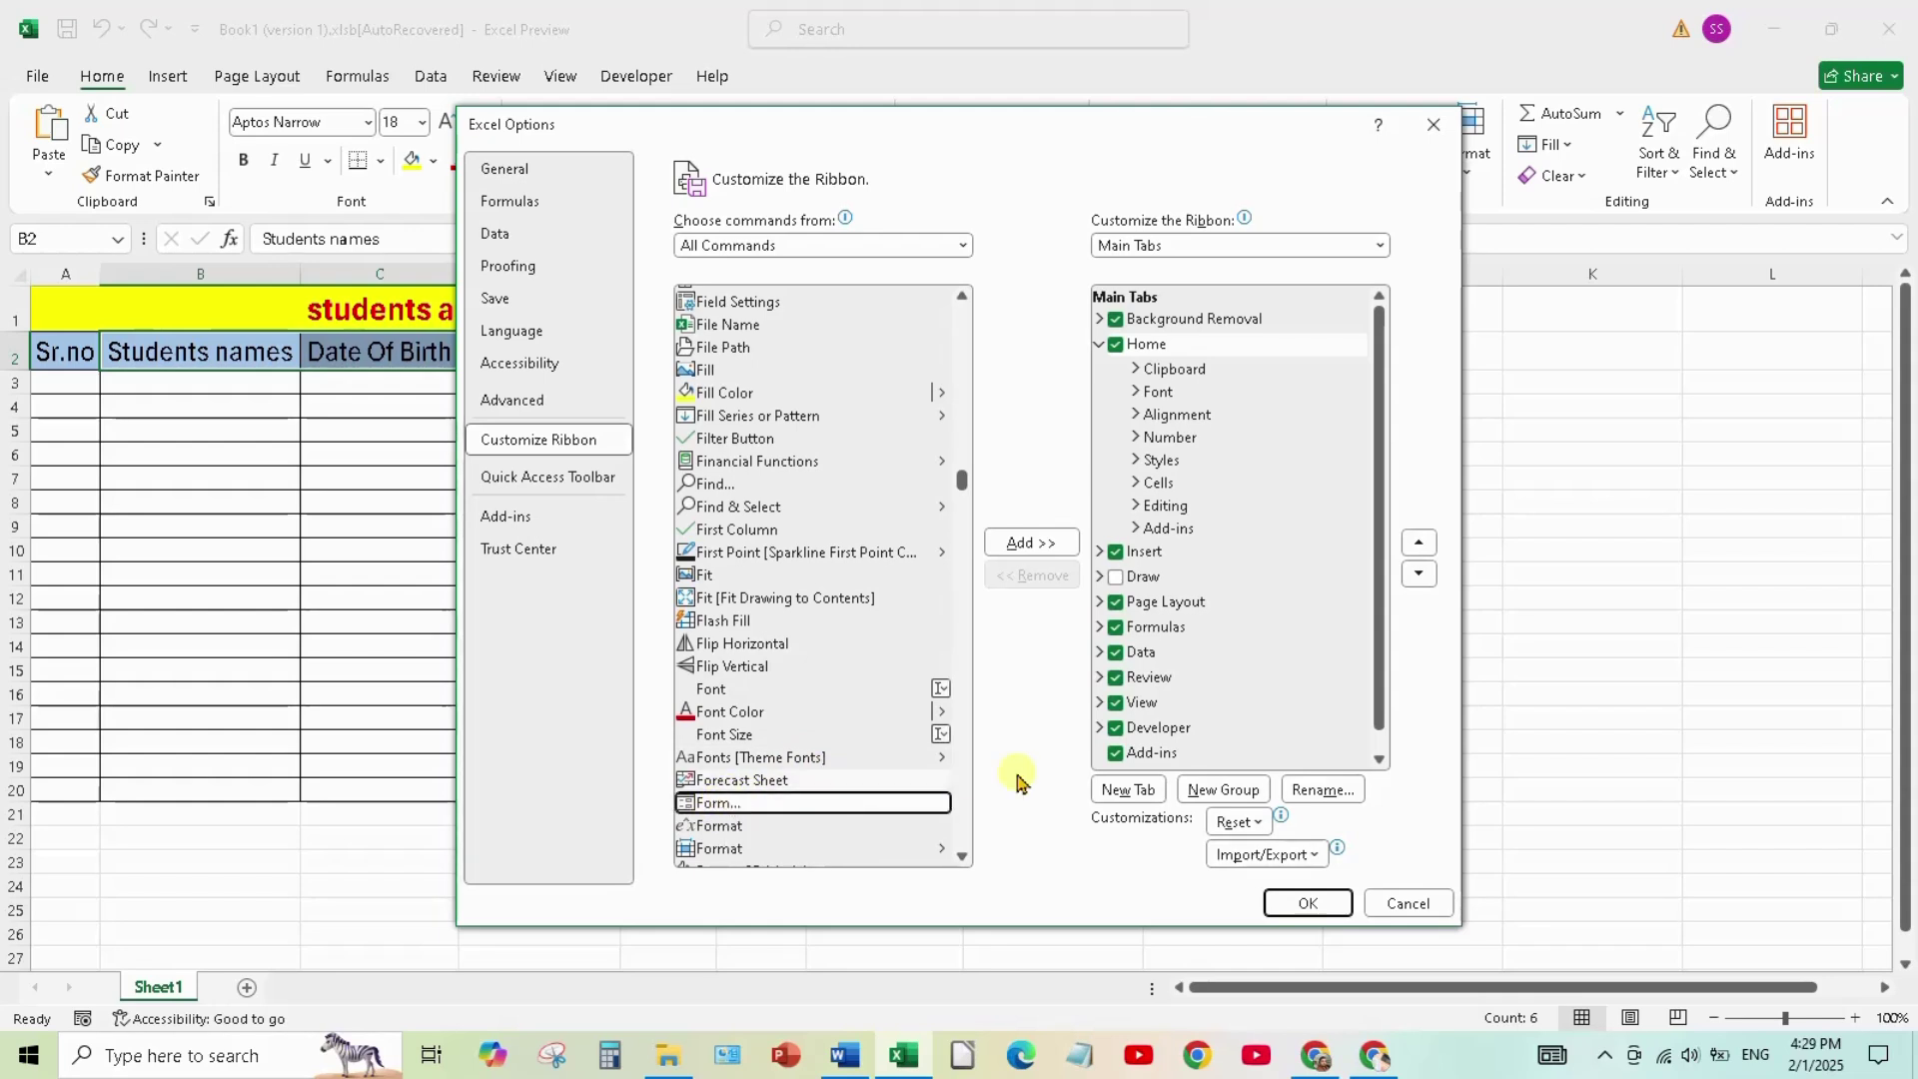
Apply the ribbon changes, select the header row and launch the data Form
{"action": "left_click", "coordinate": [1298, 909]}
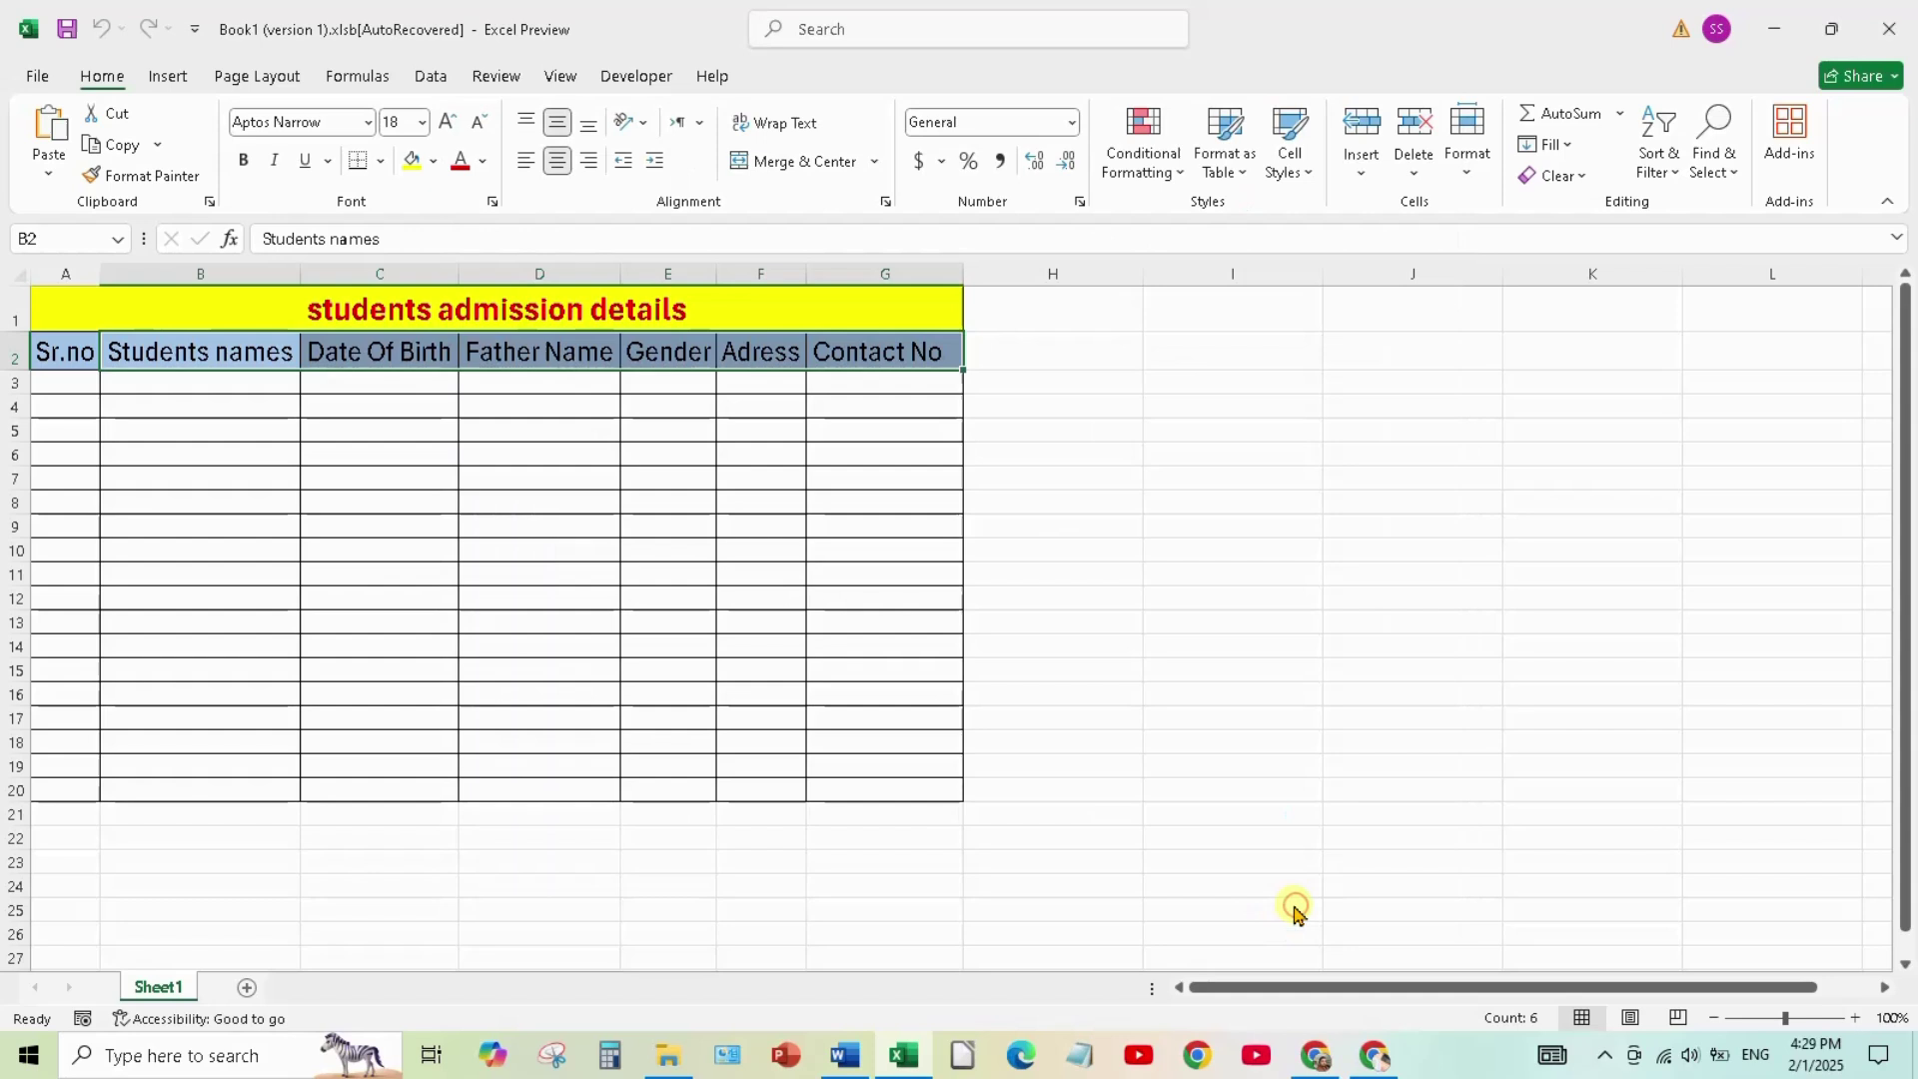
{"action": "left_click_drag", "start_coordinate": [149, 351], "coordinate": [869, 355]}
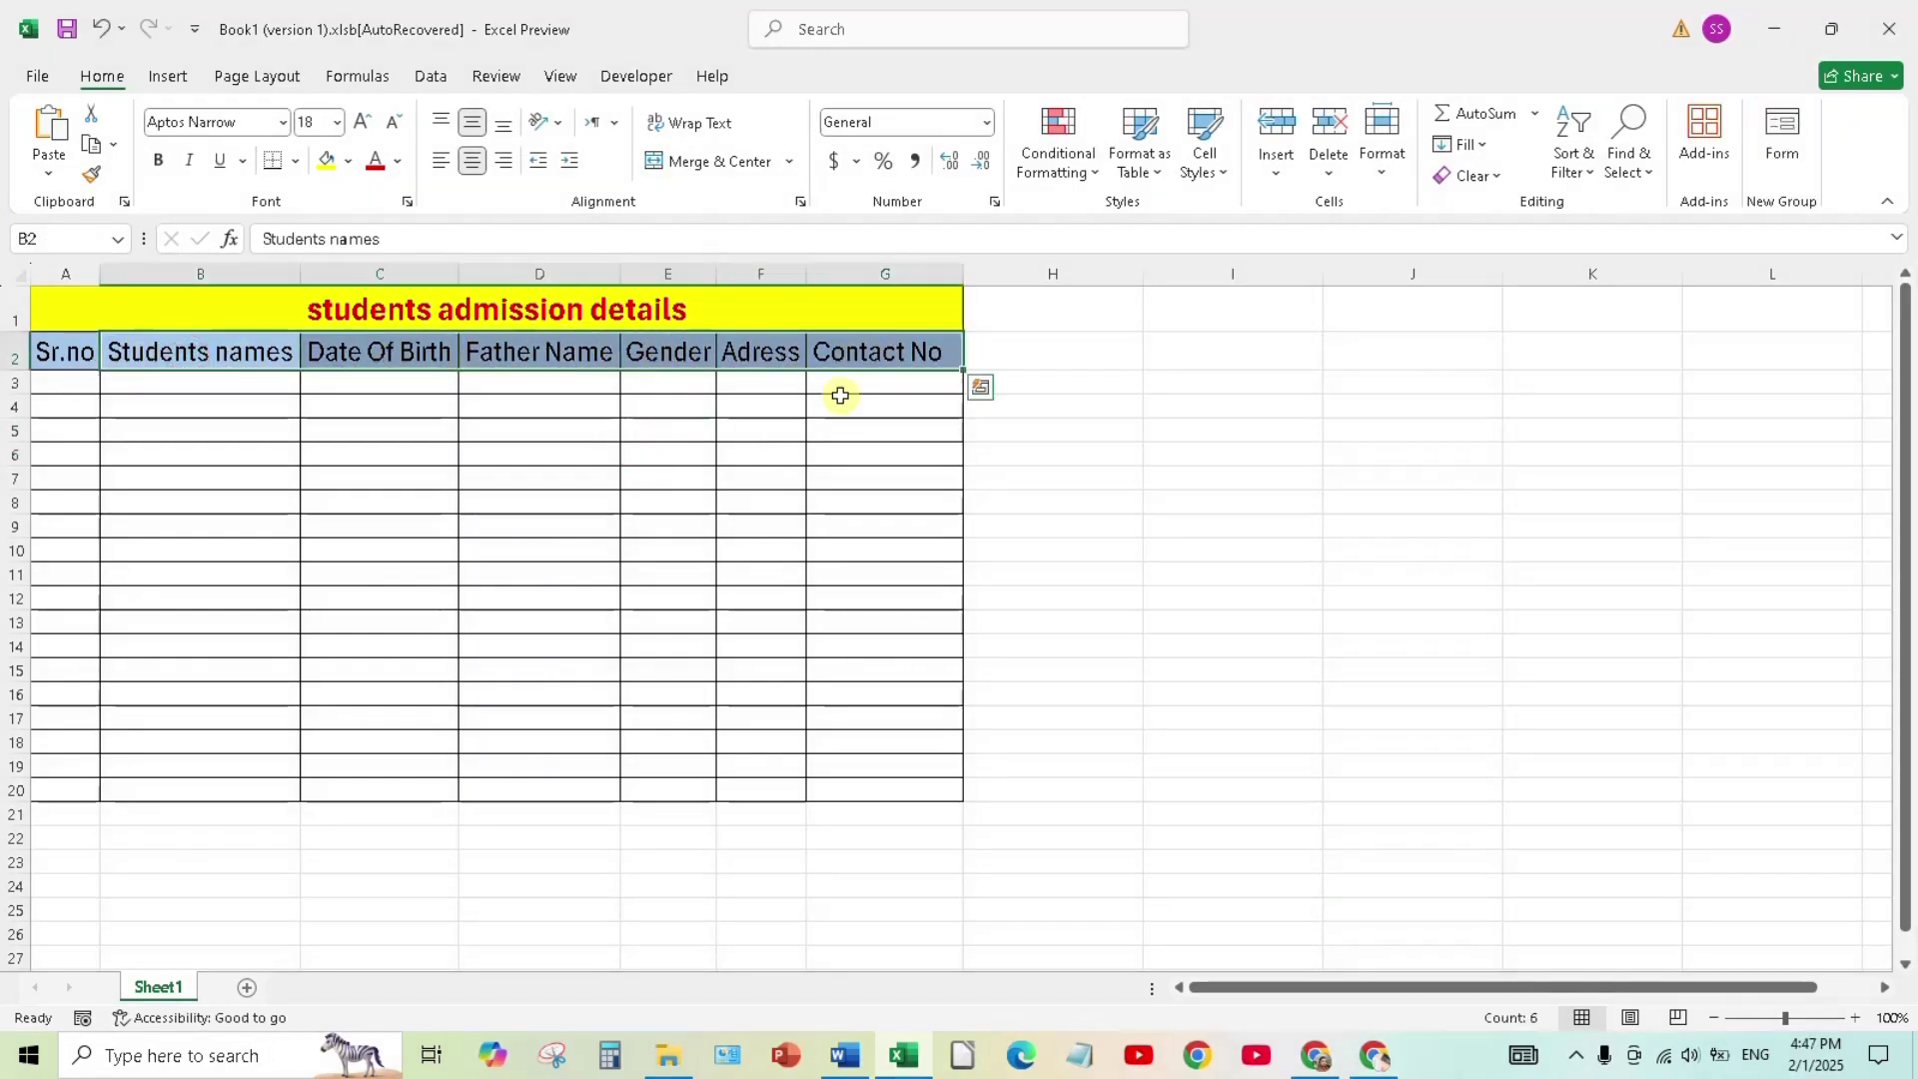
{"action": "left_click", "coordinate": [1782, 132]}
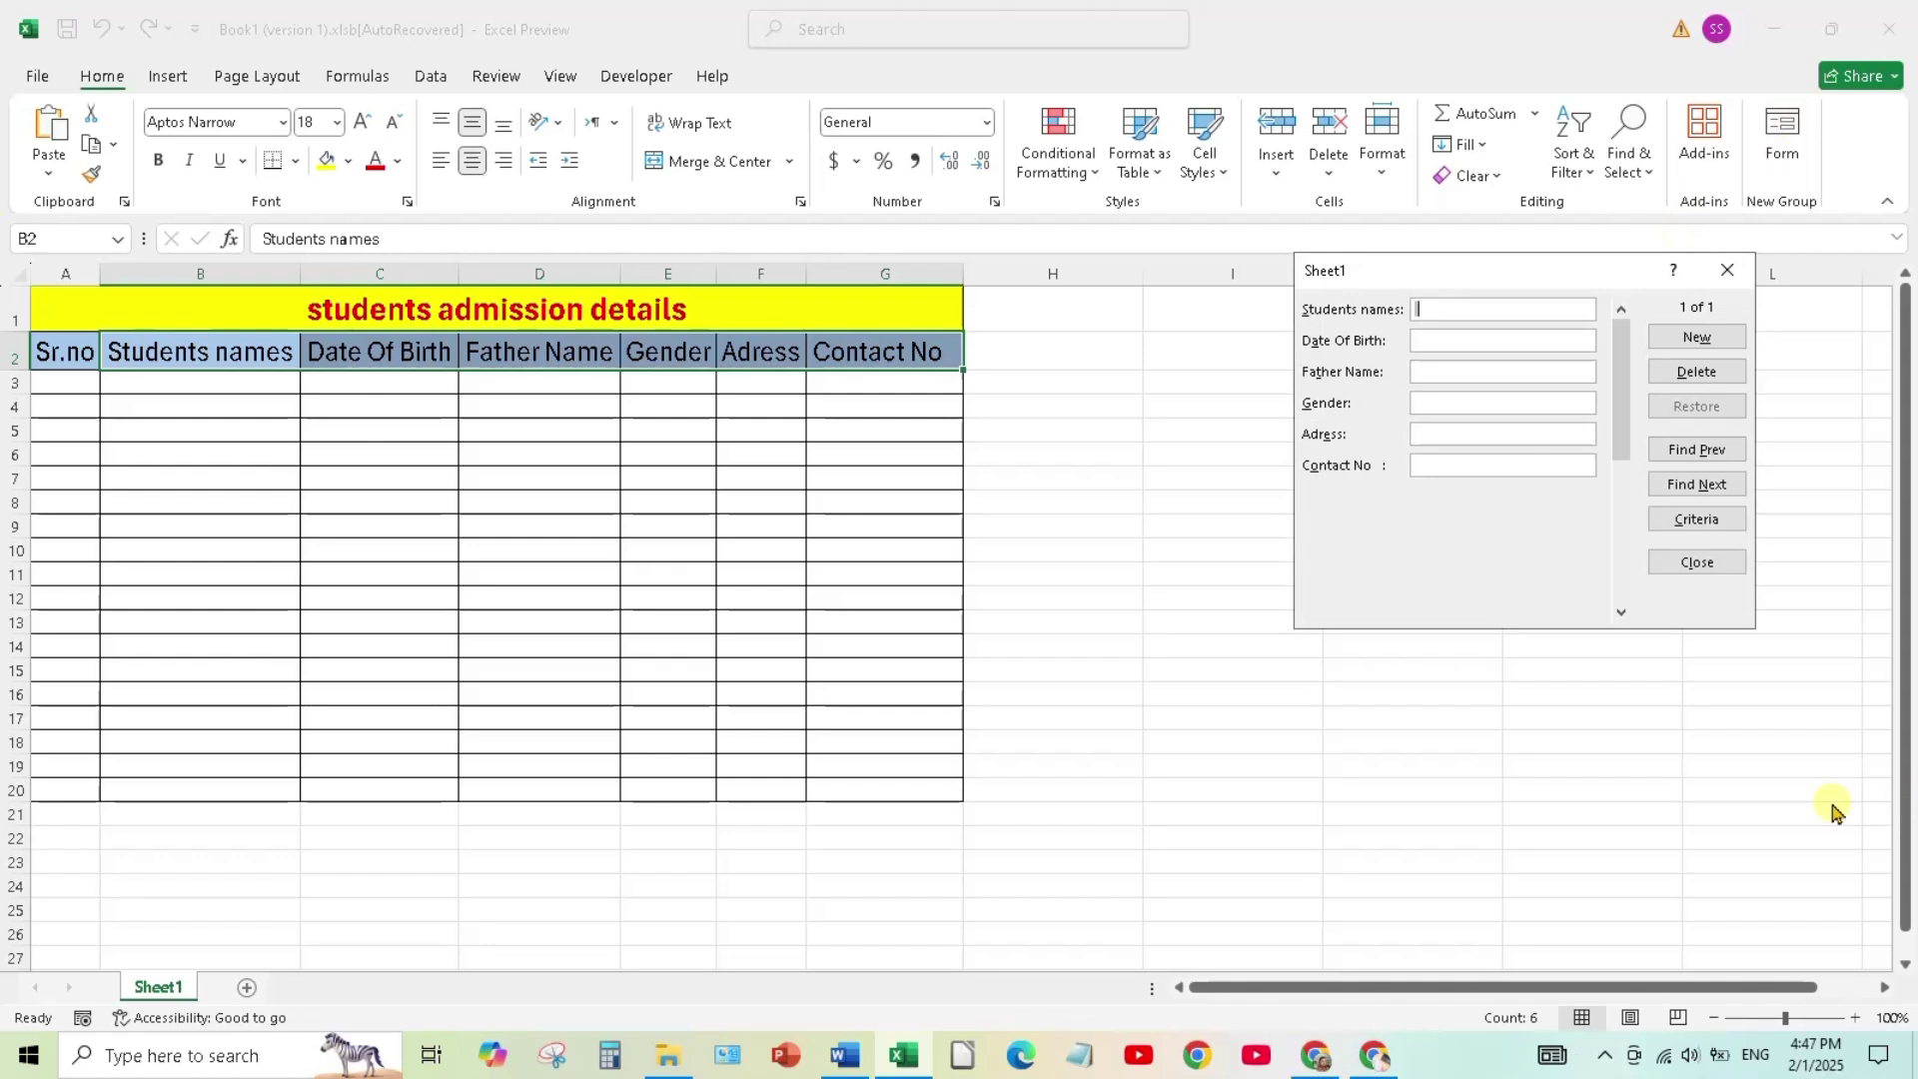
{"action": "key", "text": "Tab"}
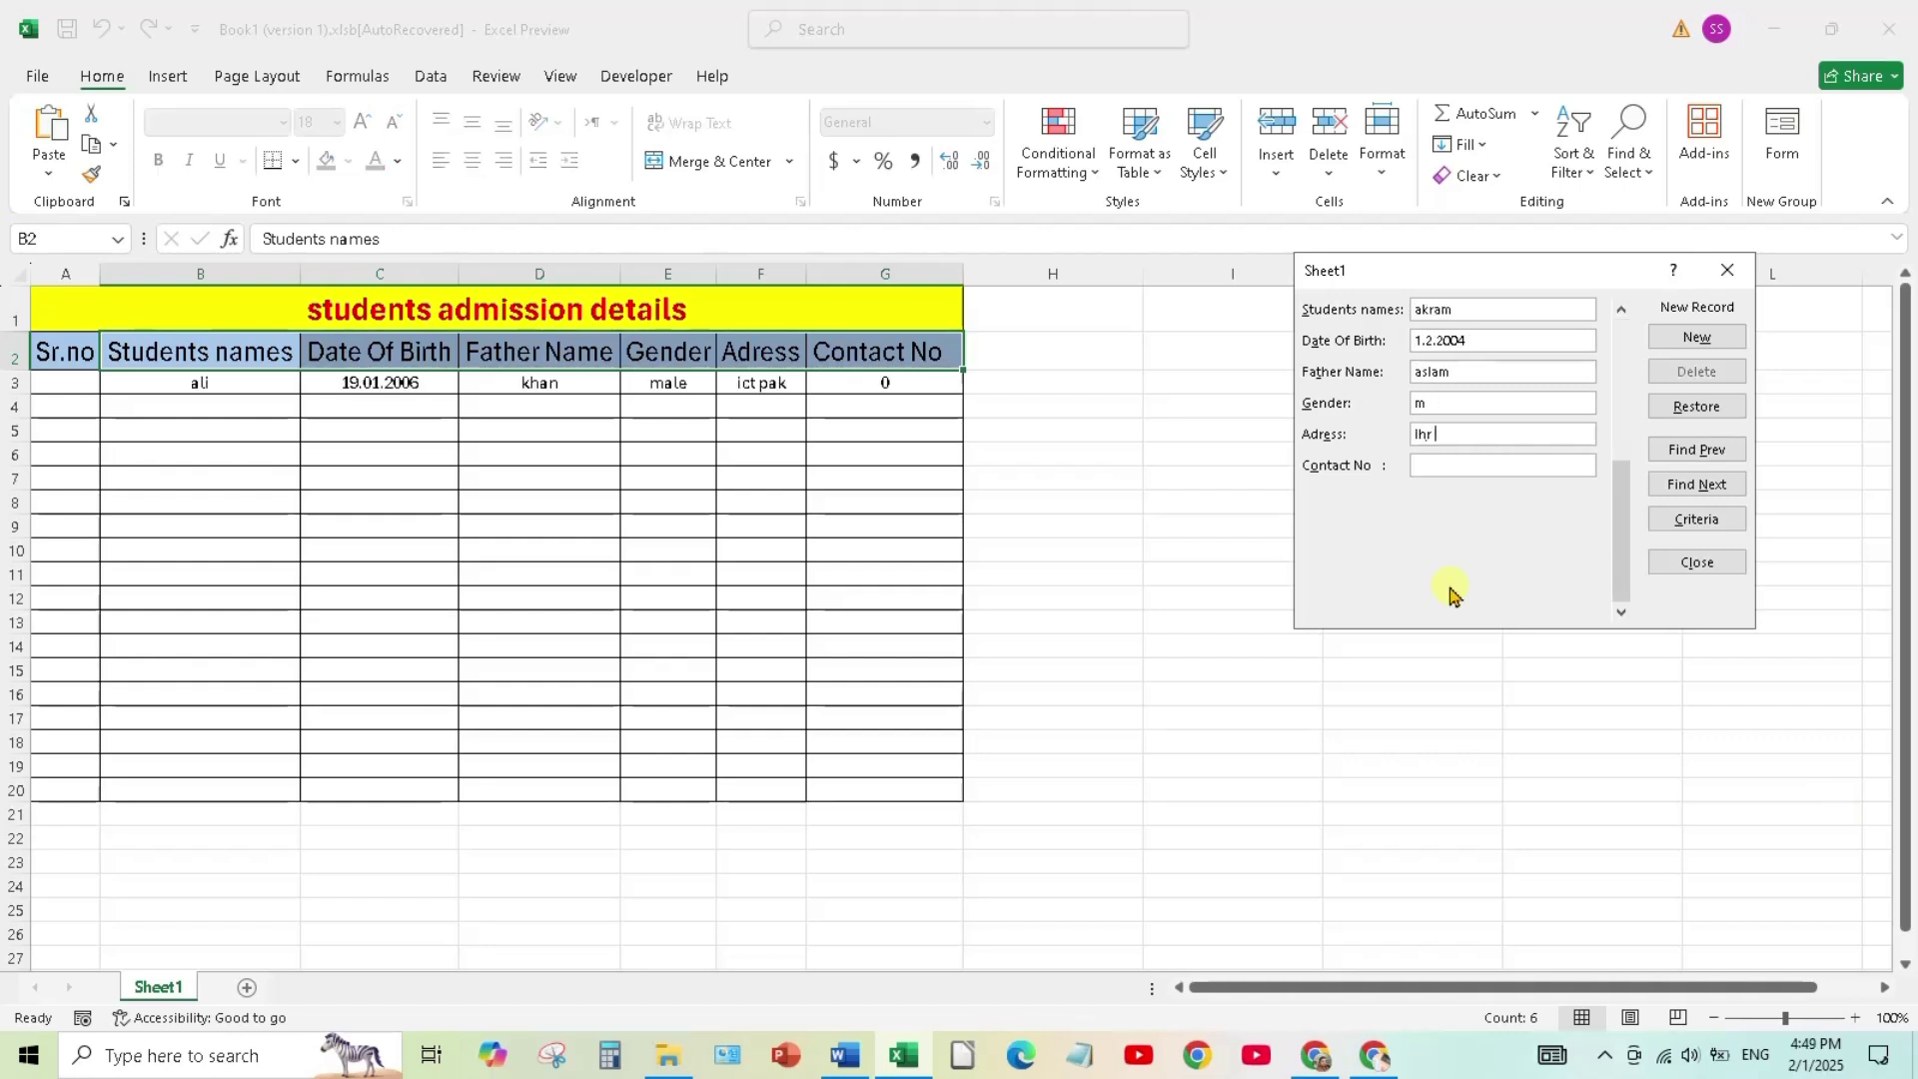
{"action": "left_click", "coordinate": [1697, 336]}
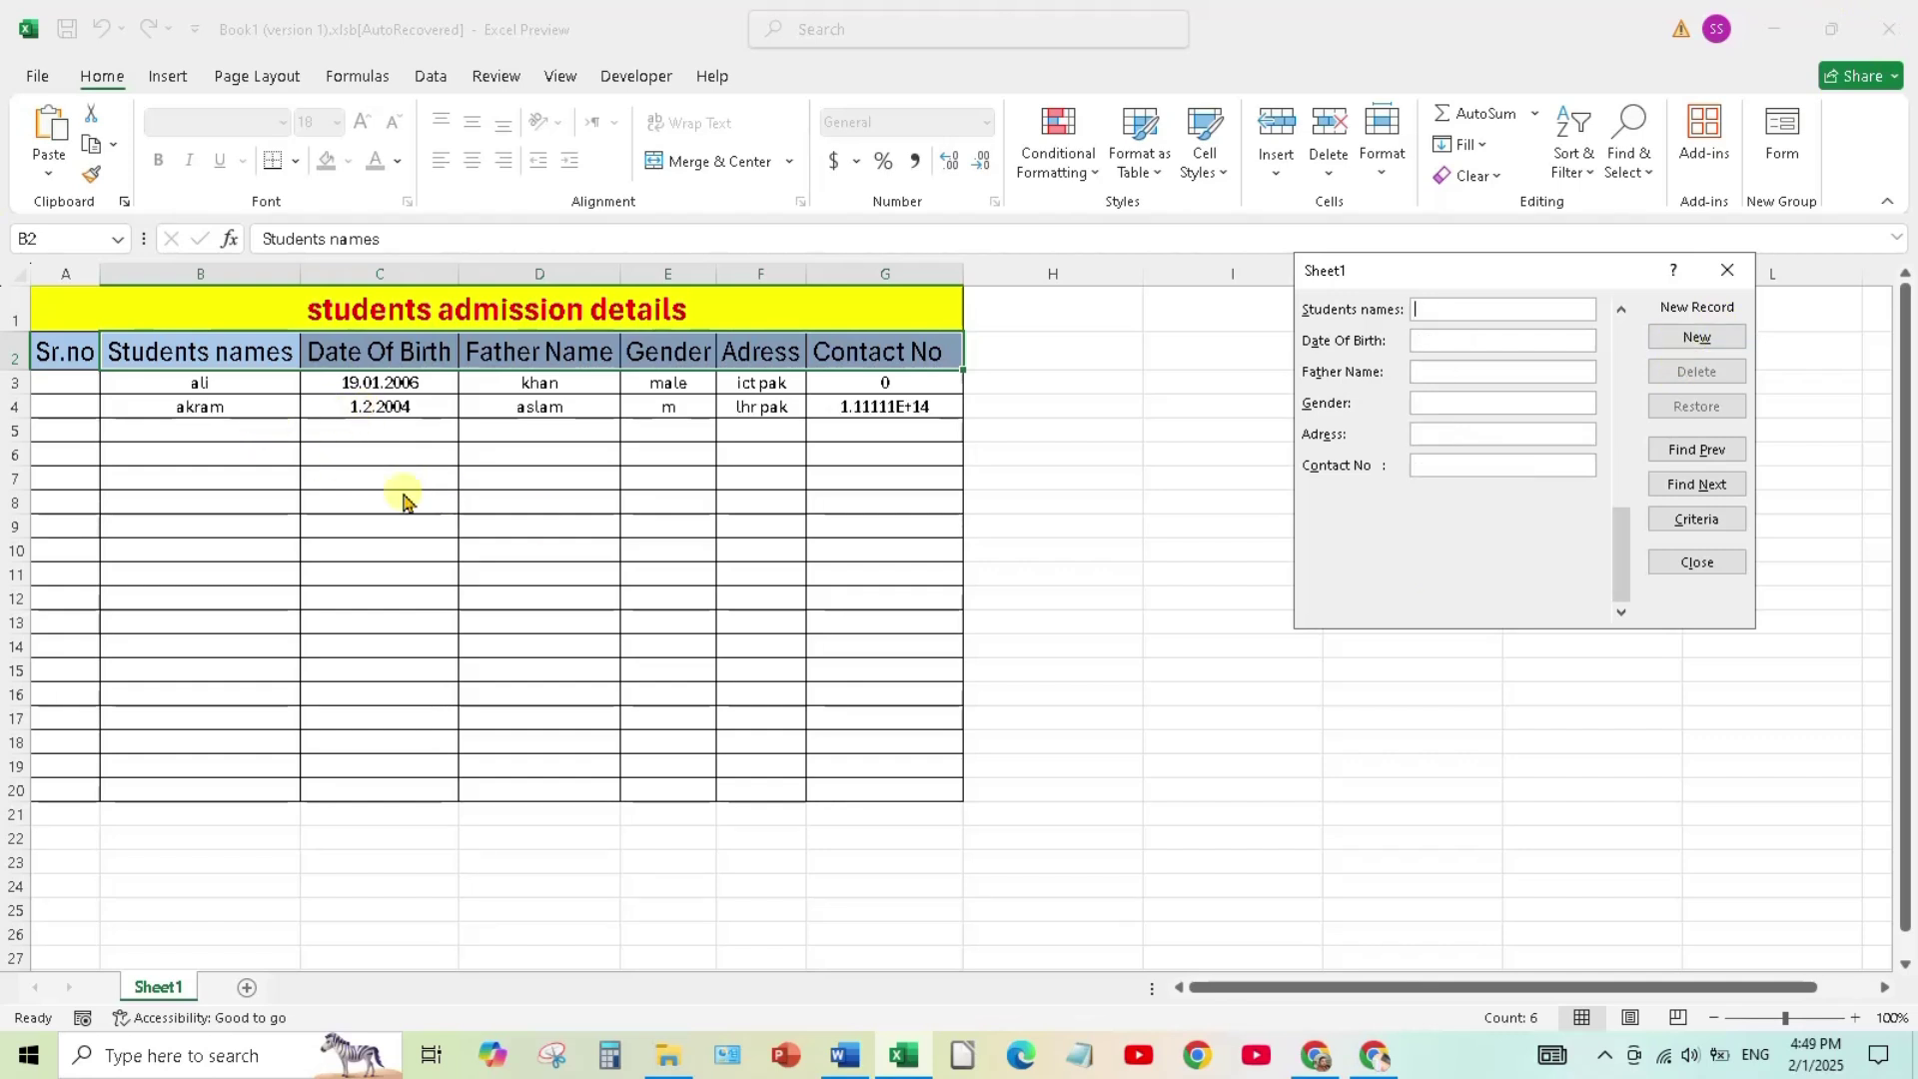